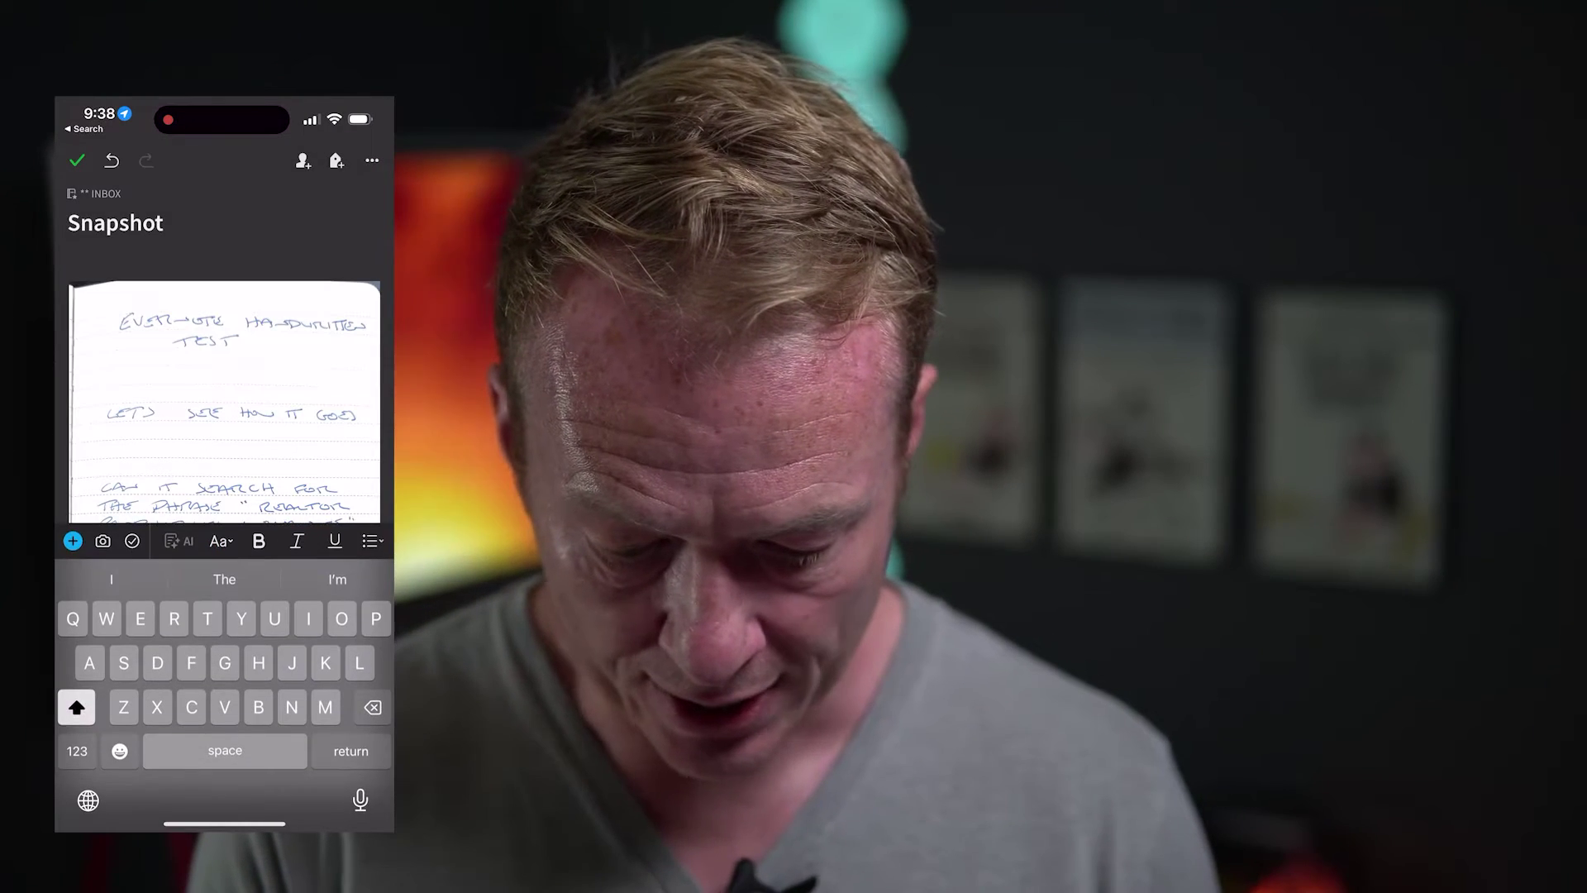
Step: Replace the scanned note's Snapshot title with 'handwritten test' and save the note
click(164, 223)
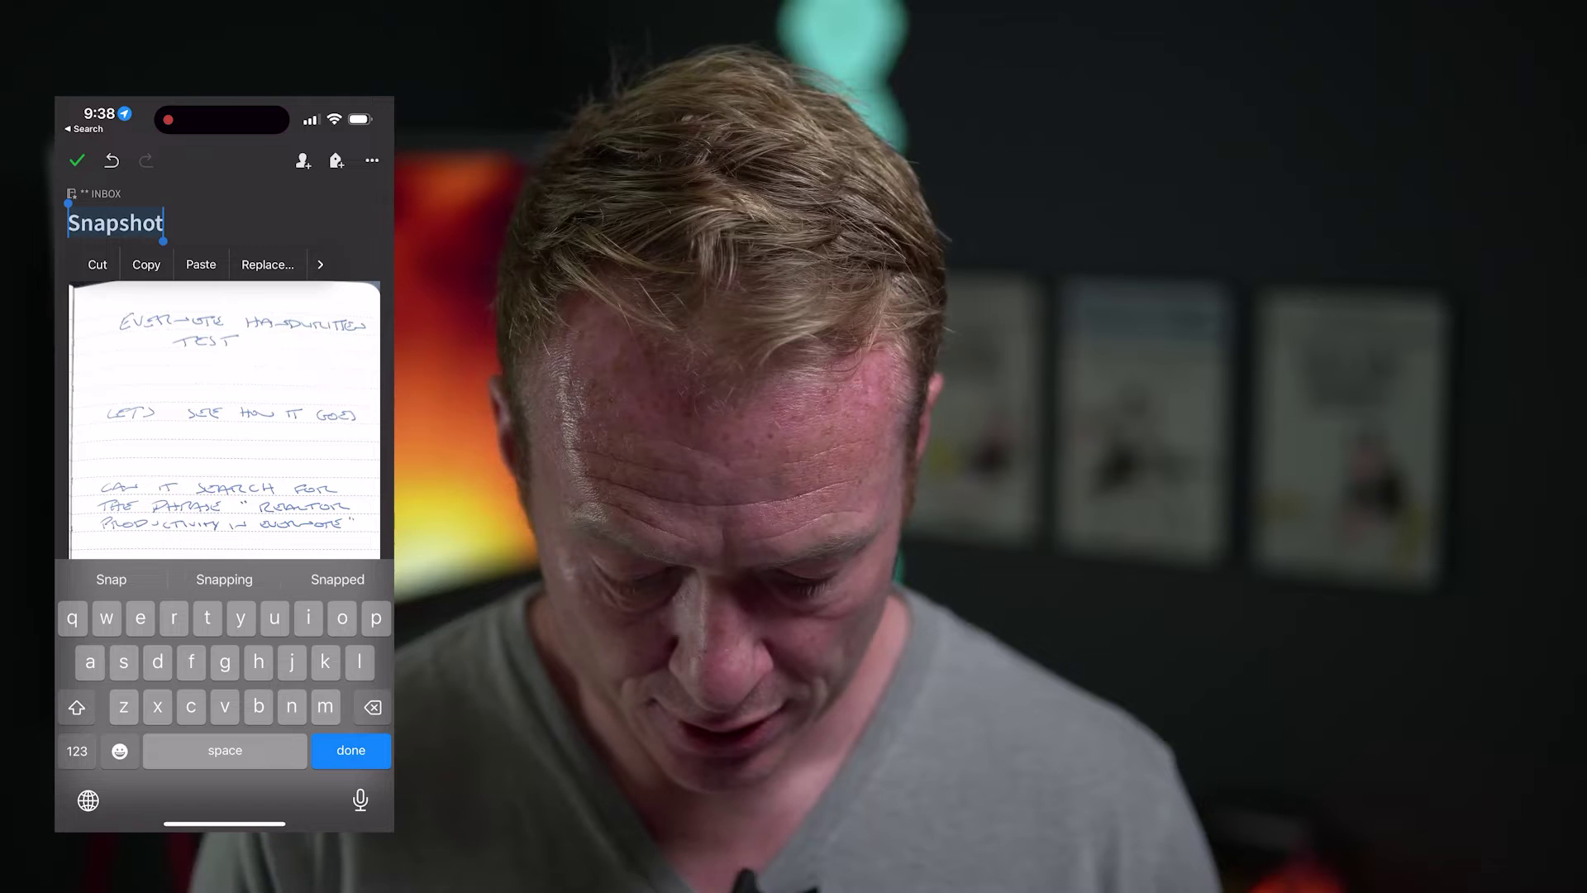
text(handwrit)
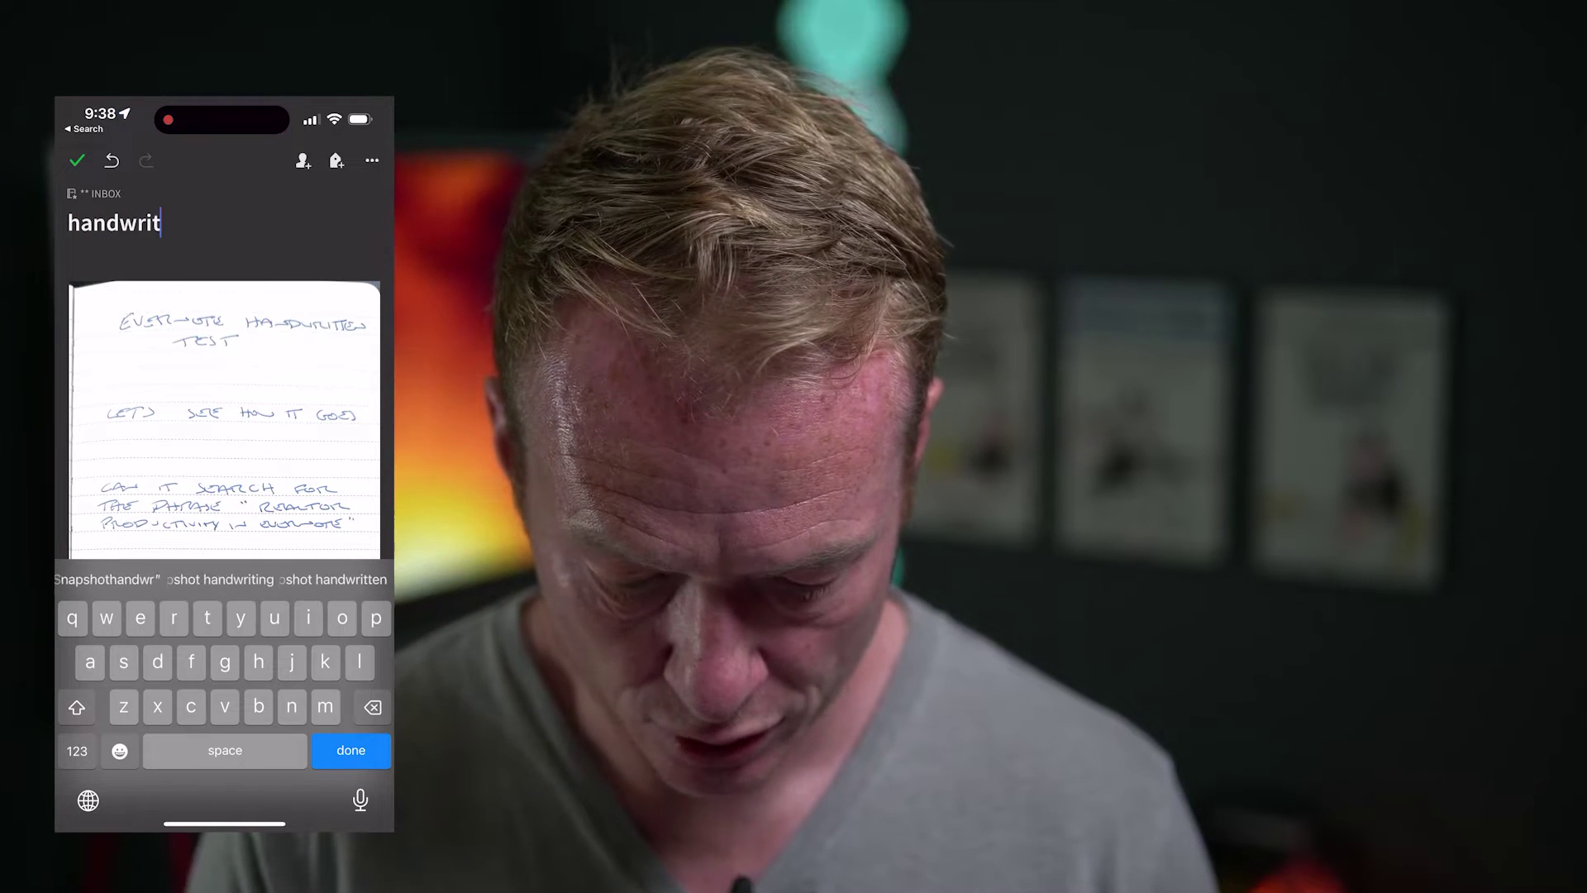
text(ten test)
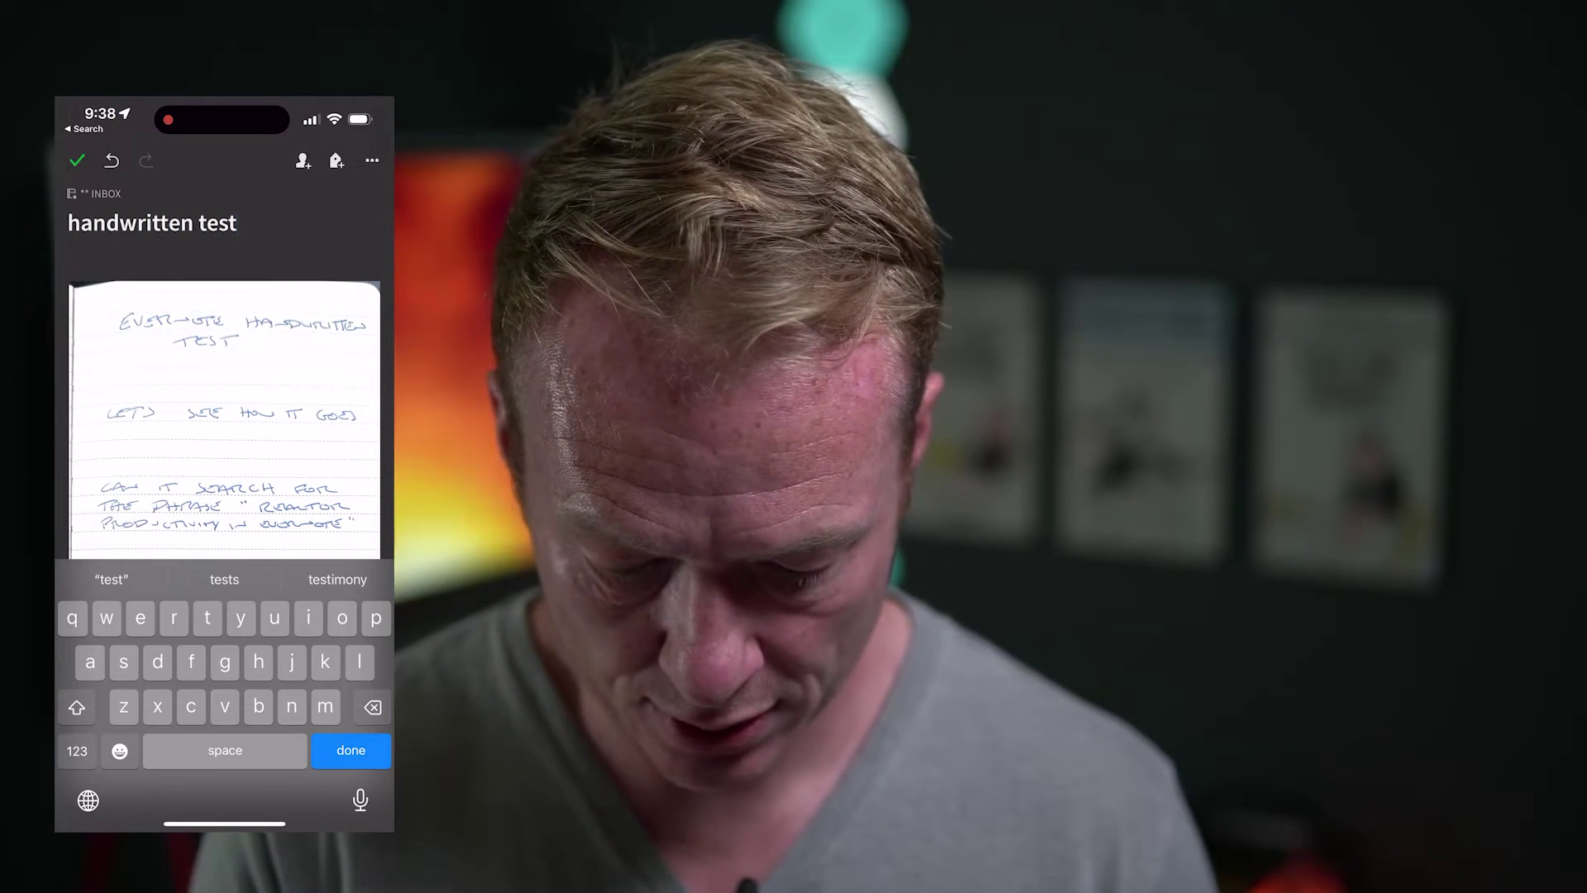
click(350, 749)
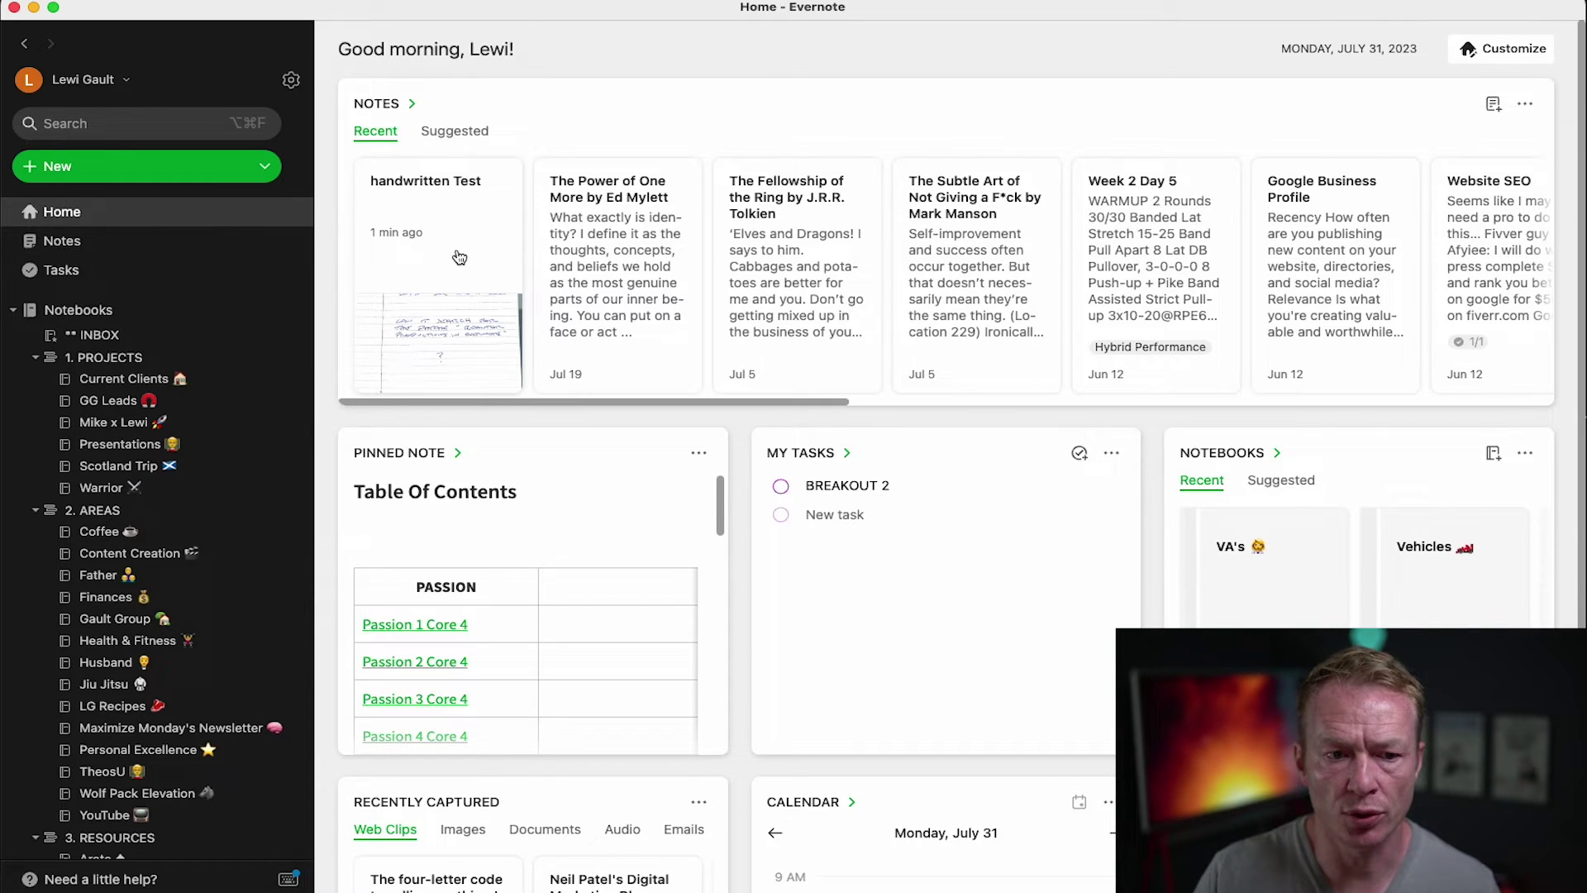
Step: Open the handwritten Test note from Notes, expand it full-window, and scroll through the scan
click(137, 248)
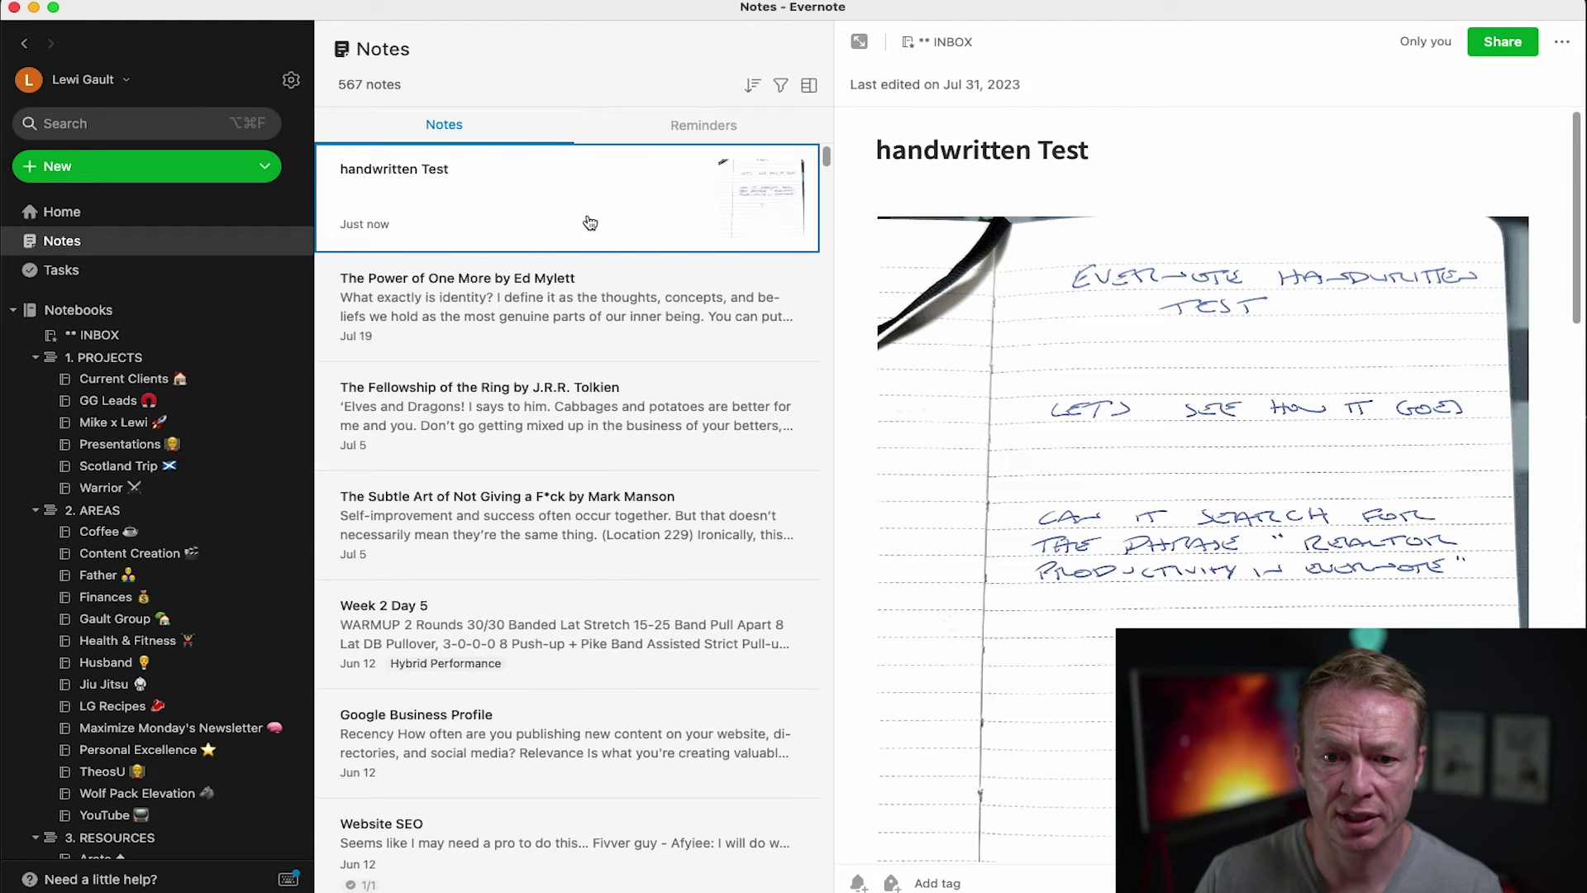
click(861, 42)
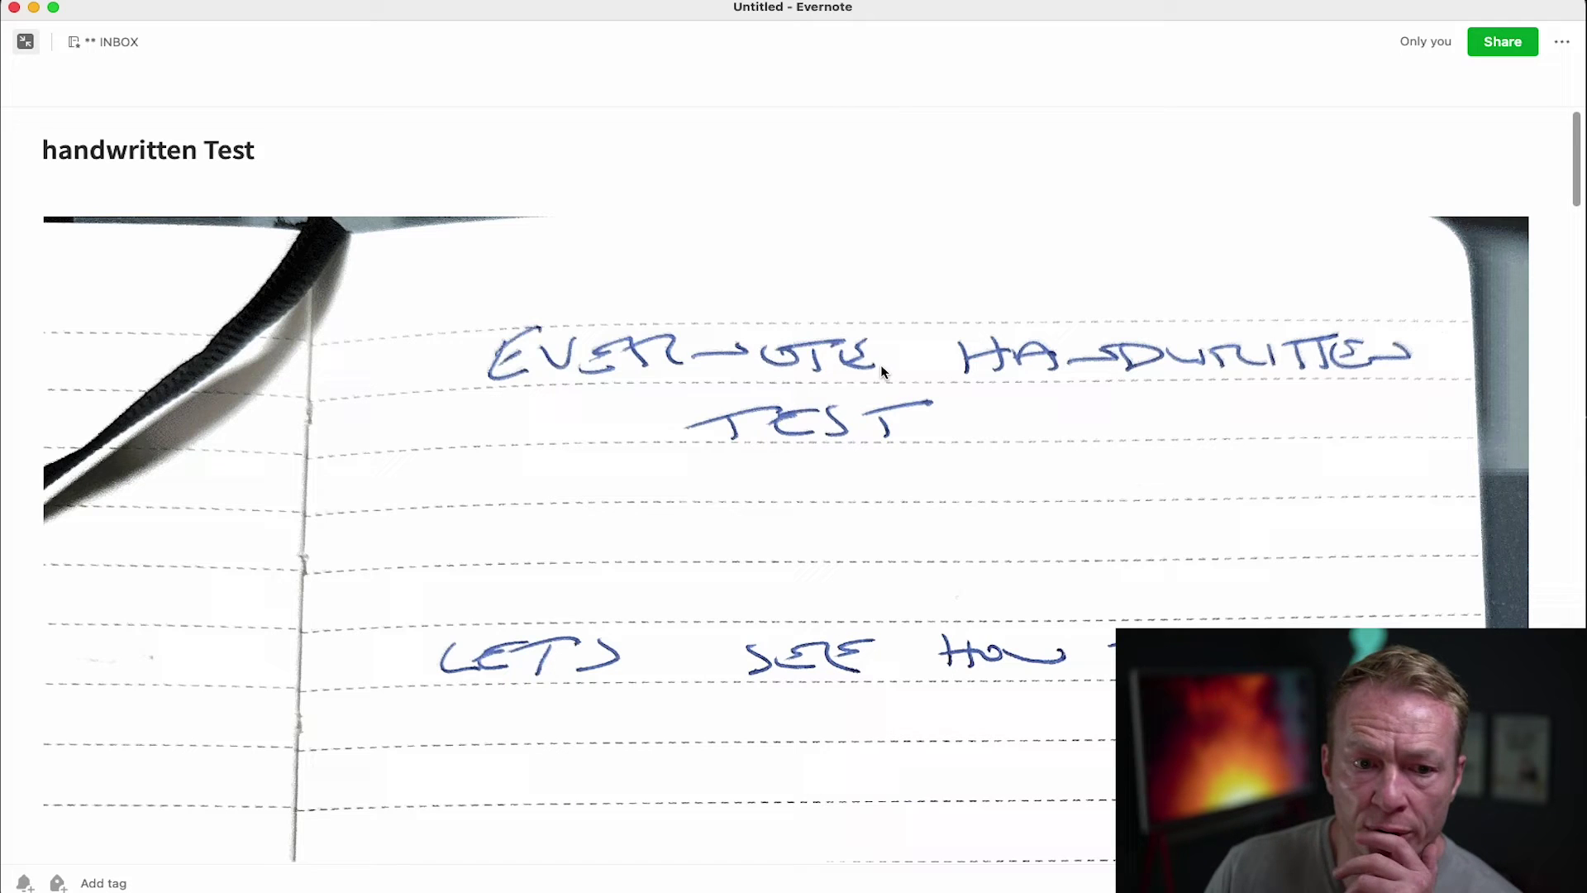
scroll(911, 510, down, 20)
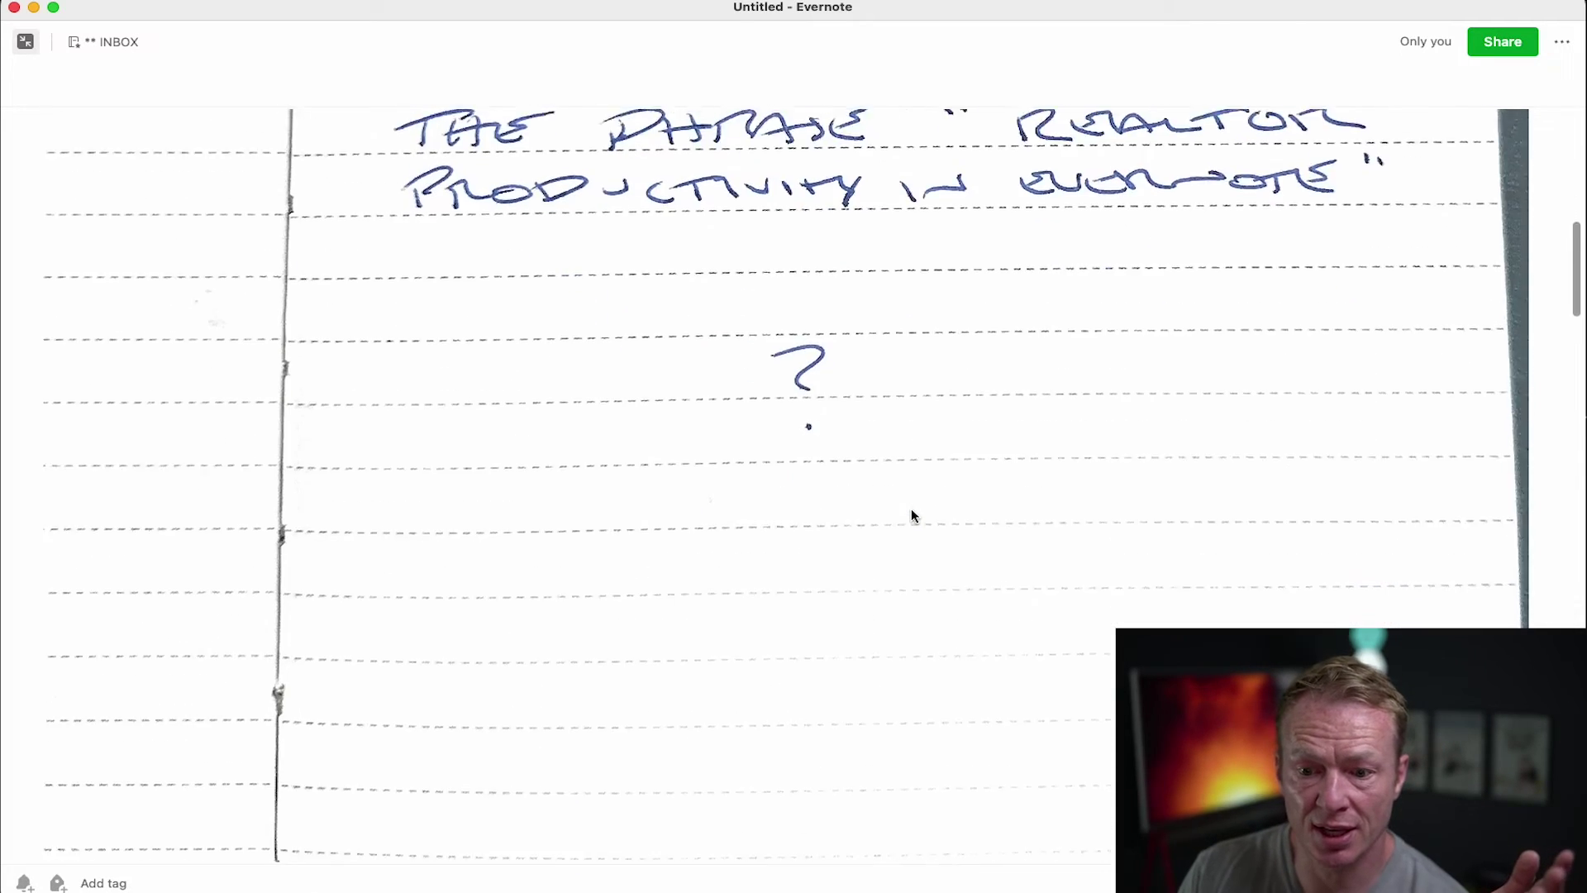
scroll(910, 514, up, 15)
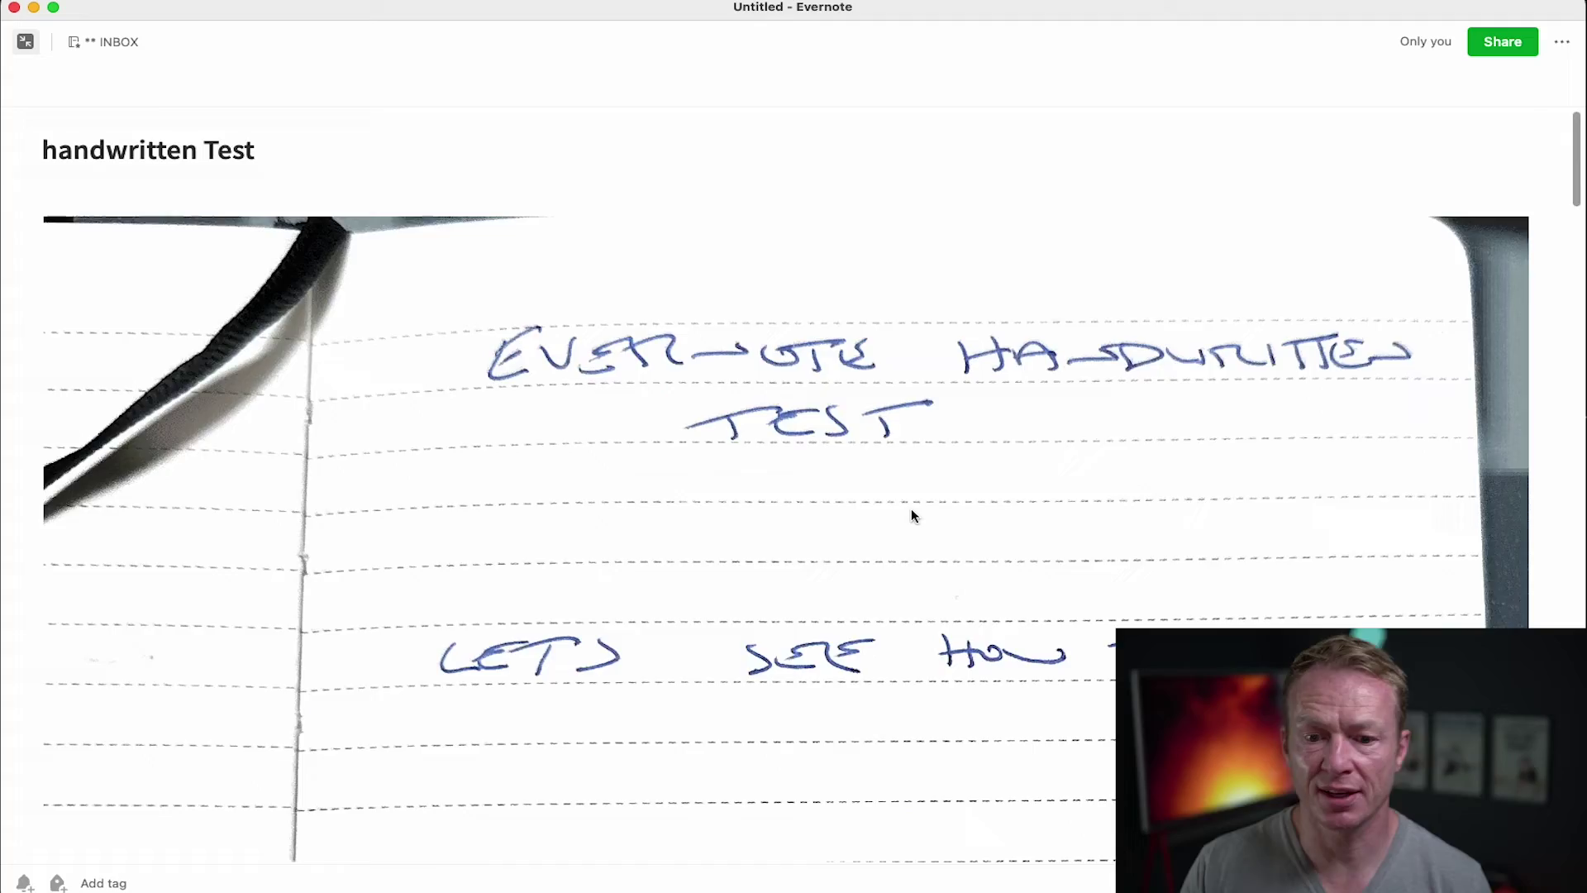
scroll(911, 514, down, 20)
scroll(910, 514, up, 15)
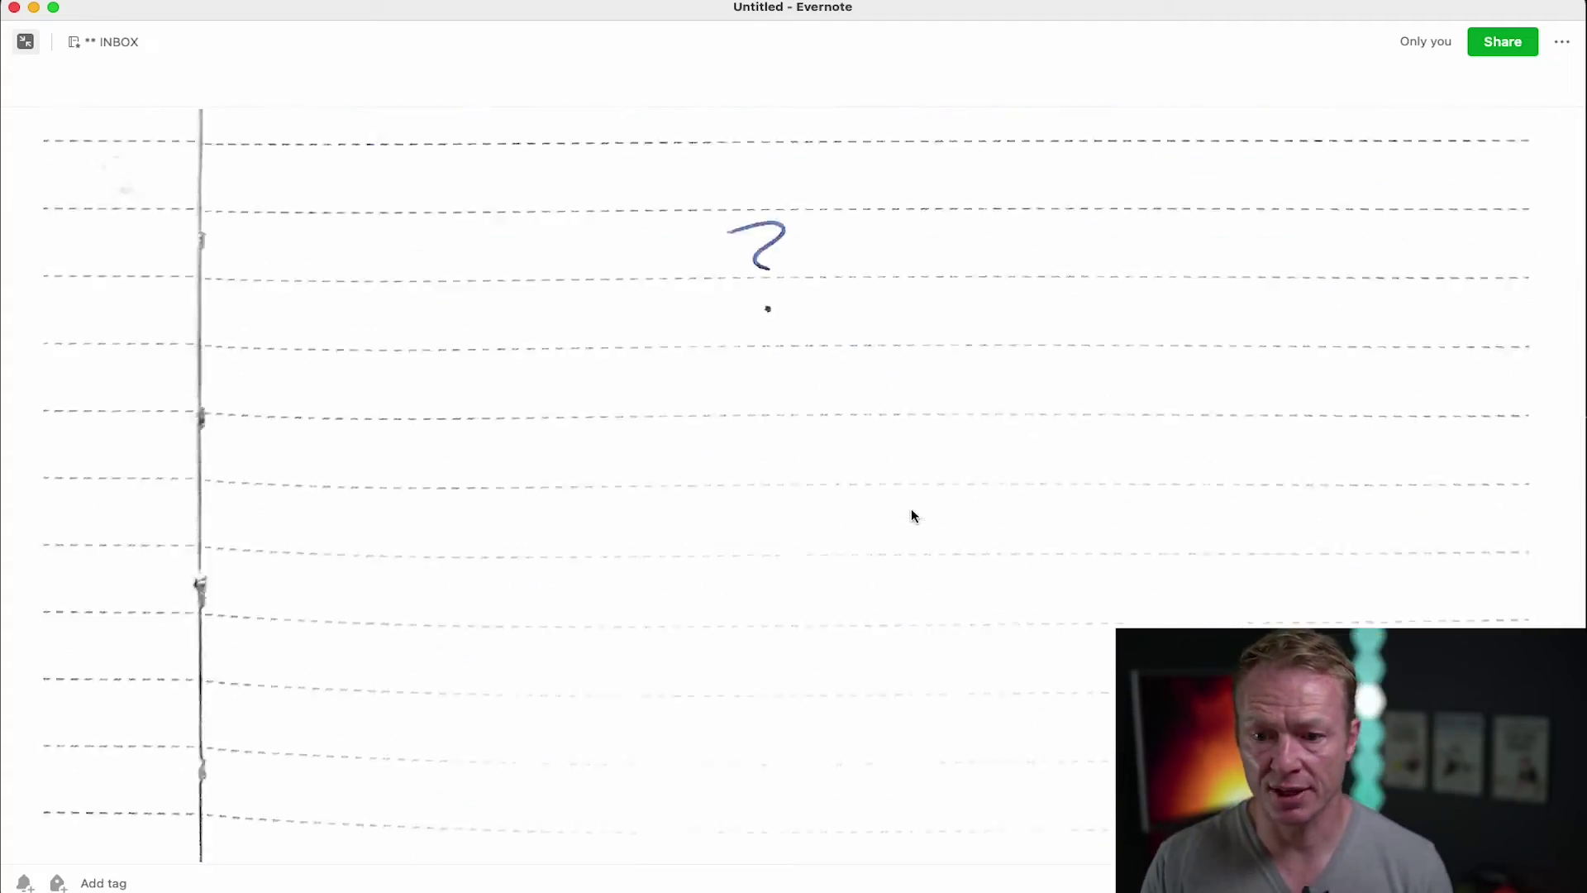
scroll(911, 514, down, 10)
scroll(911, 514, up, 20)
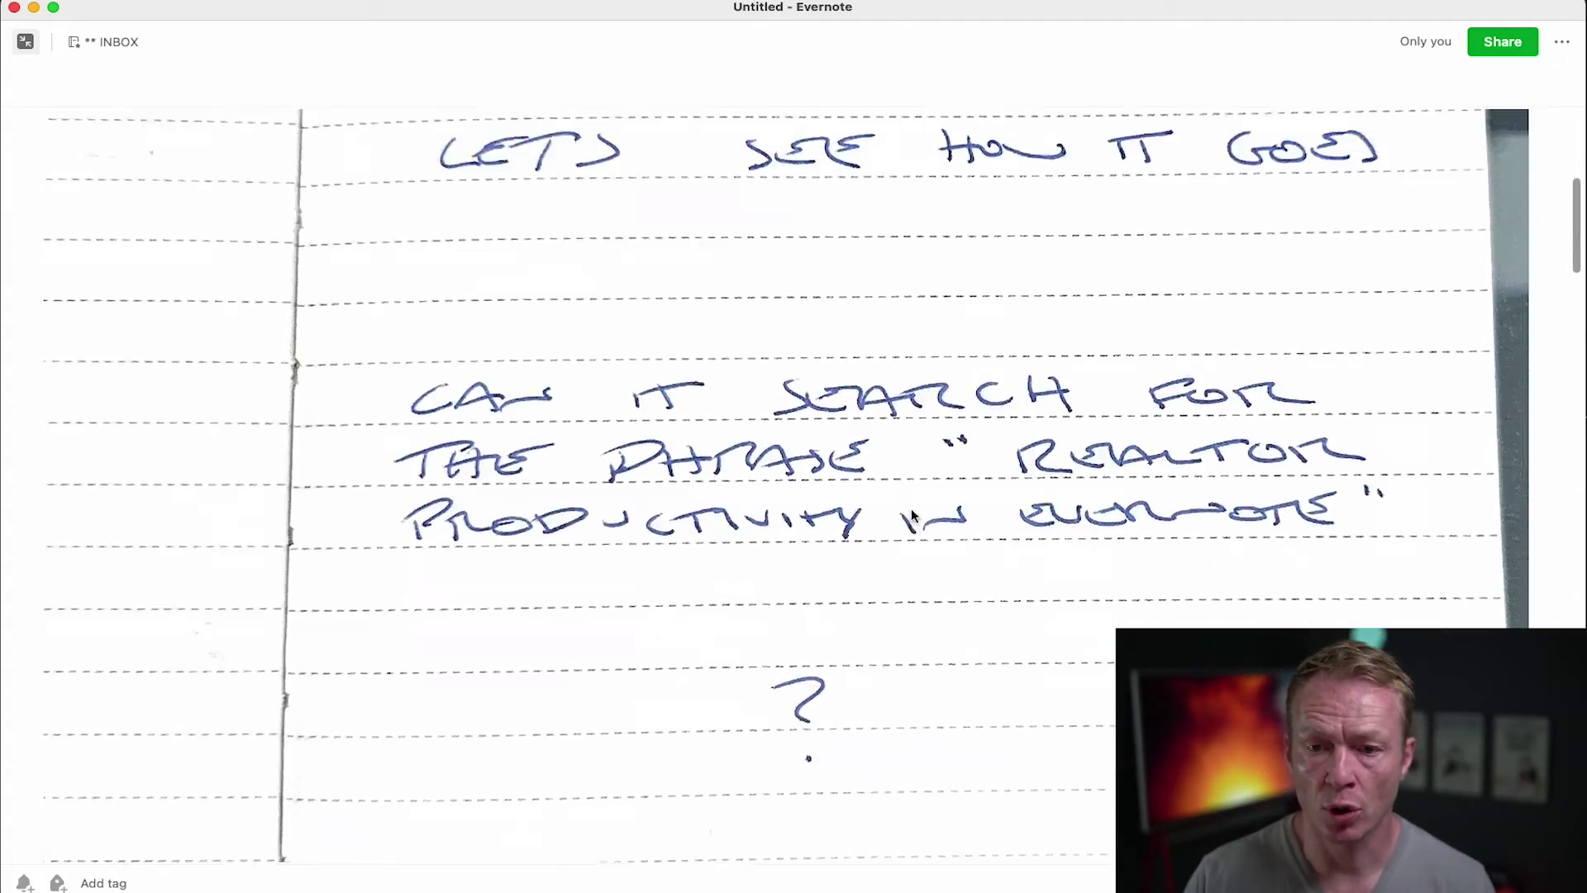
Step: Drag the scanned page image's corner to reduce it to about half its original width
click(914, 512)
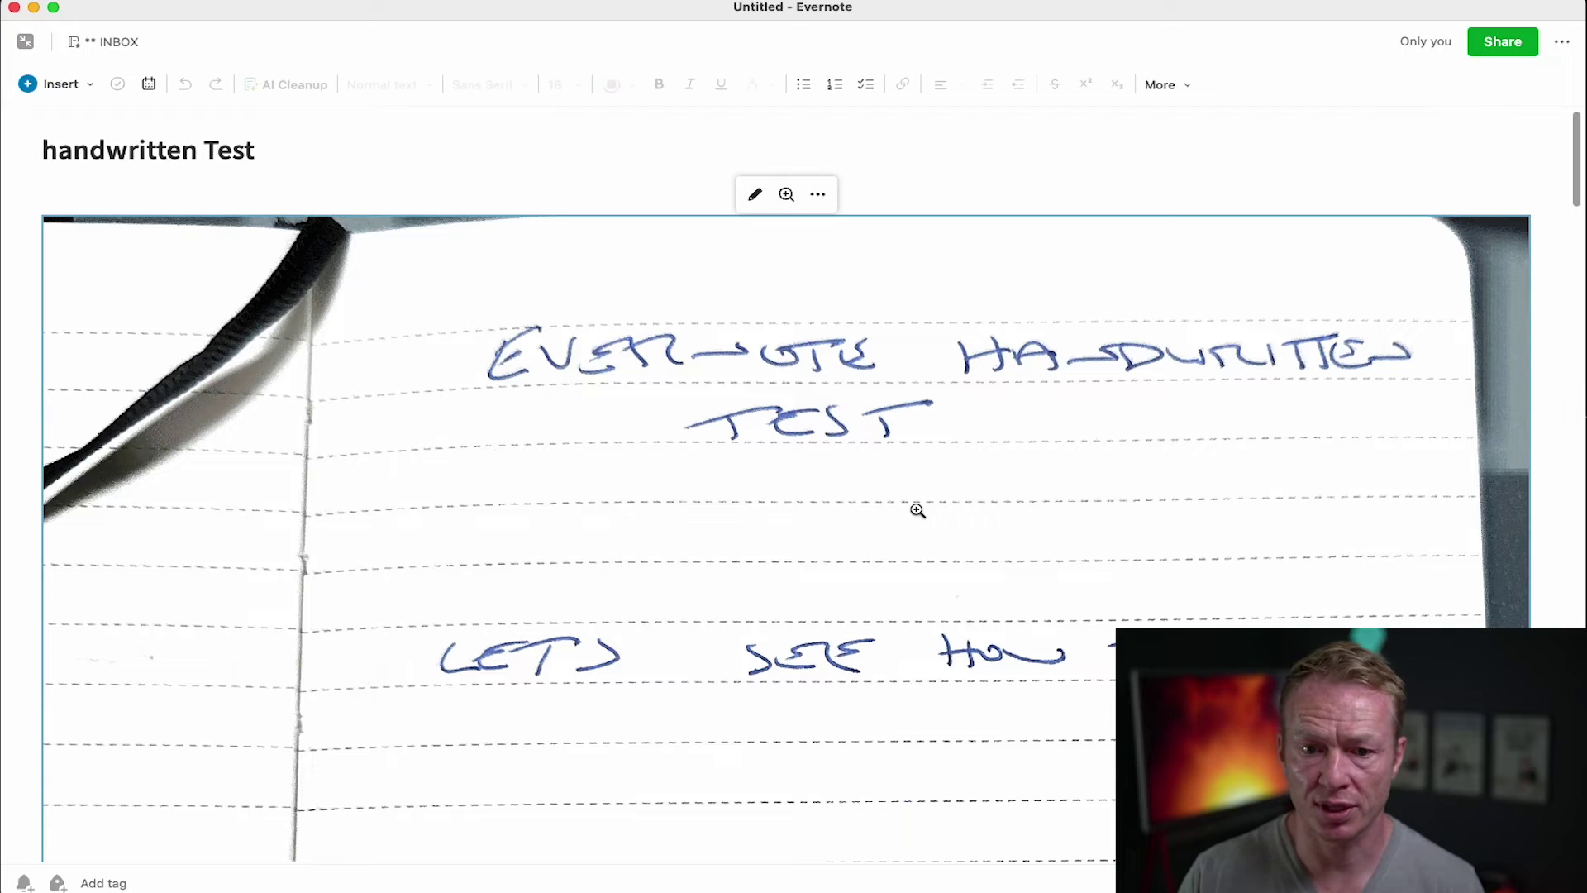
scroll(939, 595, down, 15)
scroll(939, 595, down, 8)
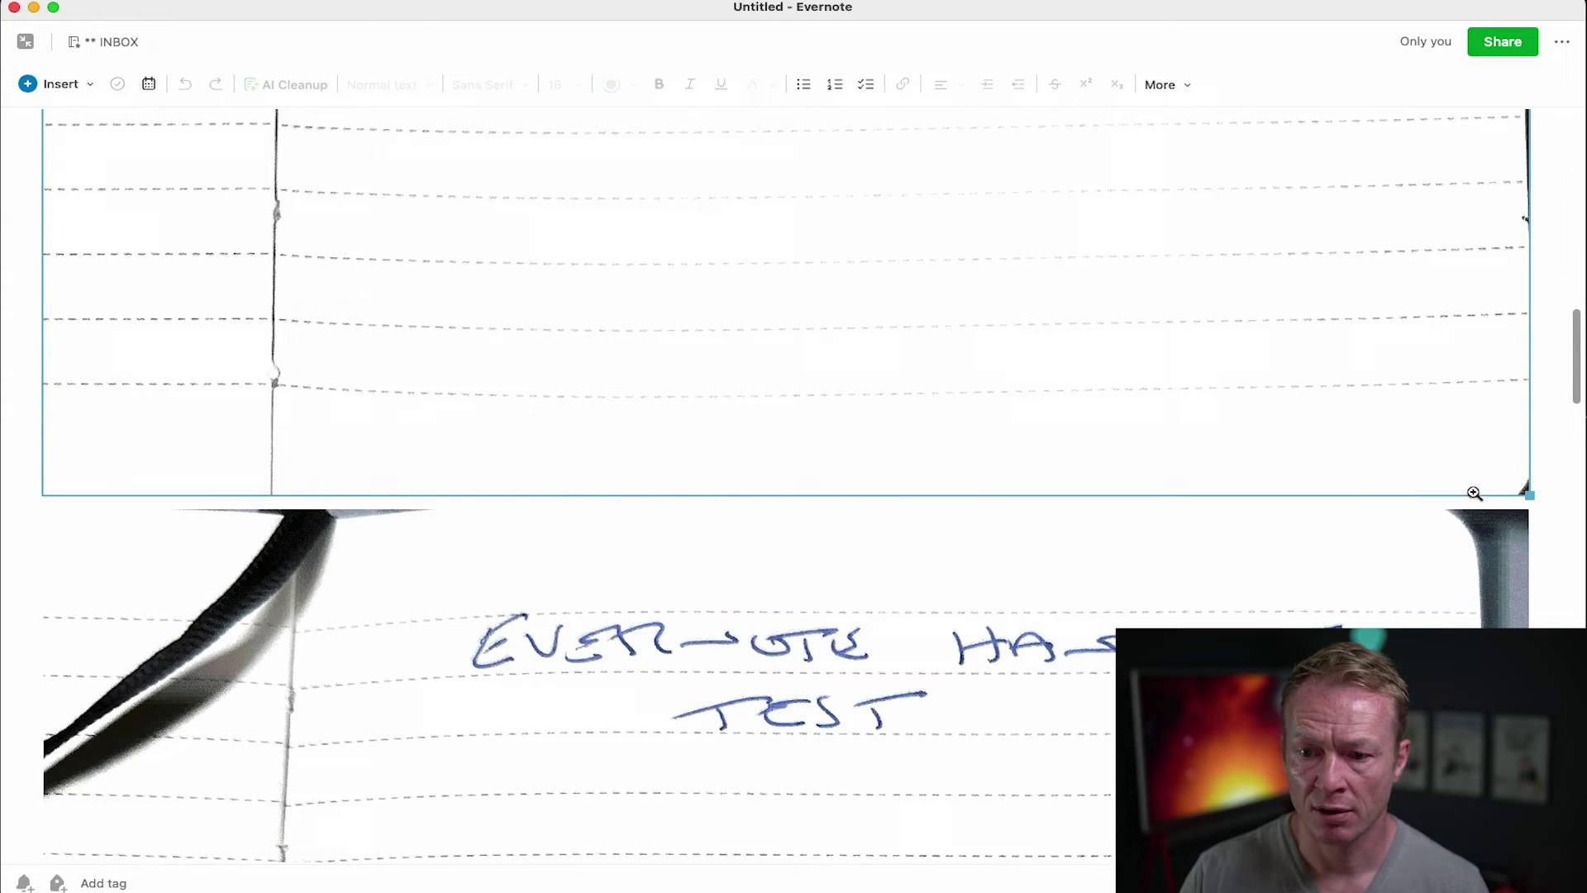
drag(1529, 495, 1069, 134)
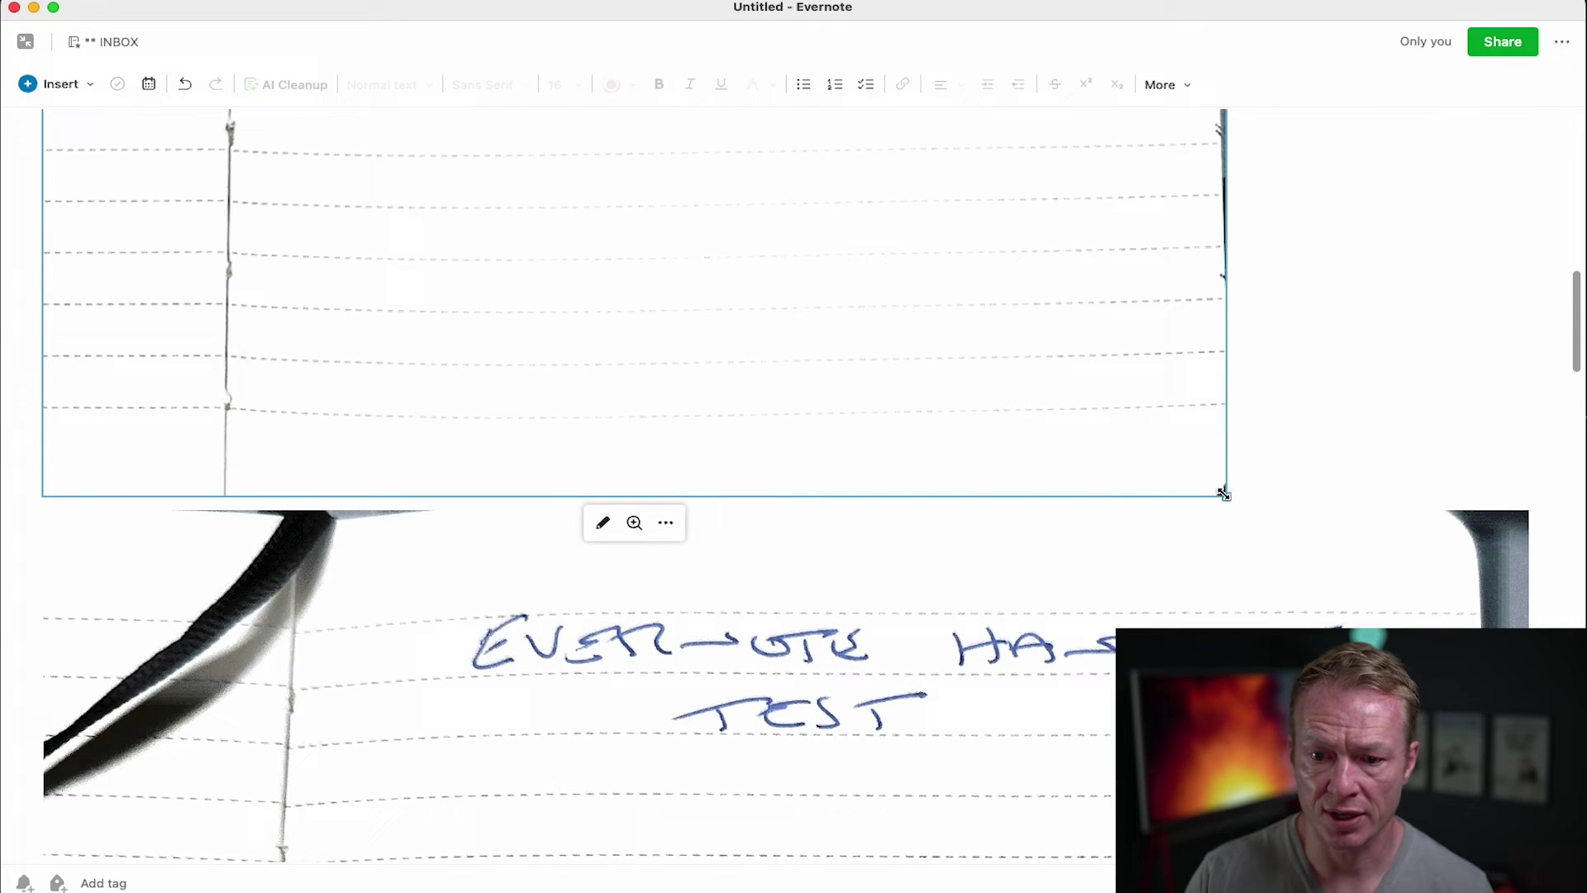
drag(1220, 493, 939, 191)
scroll(939, 191, up, 10)
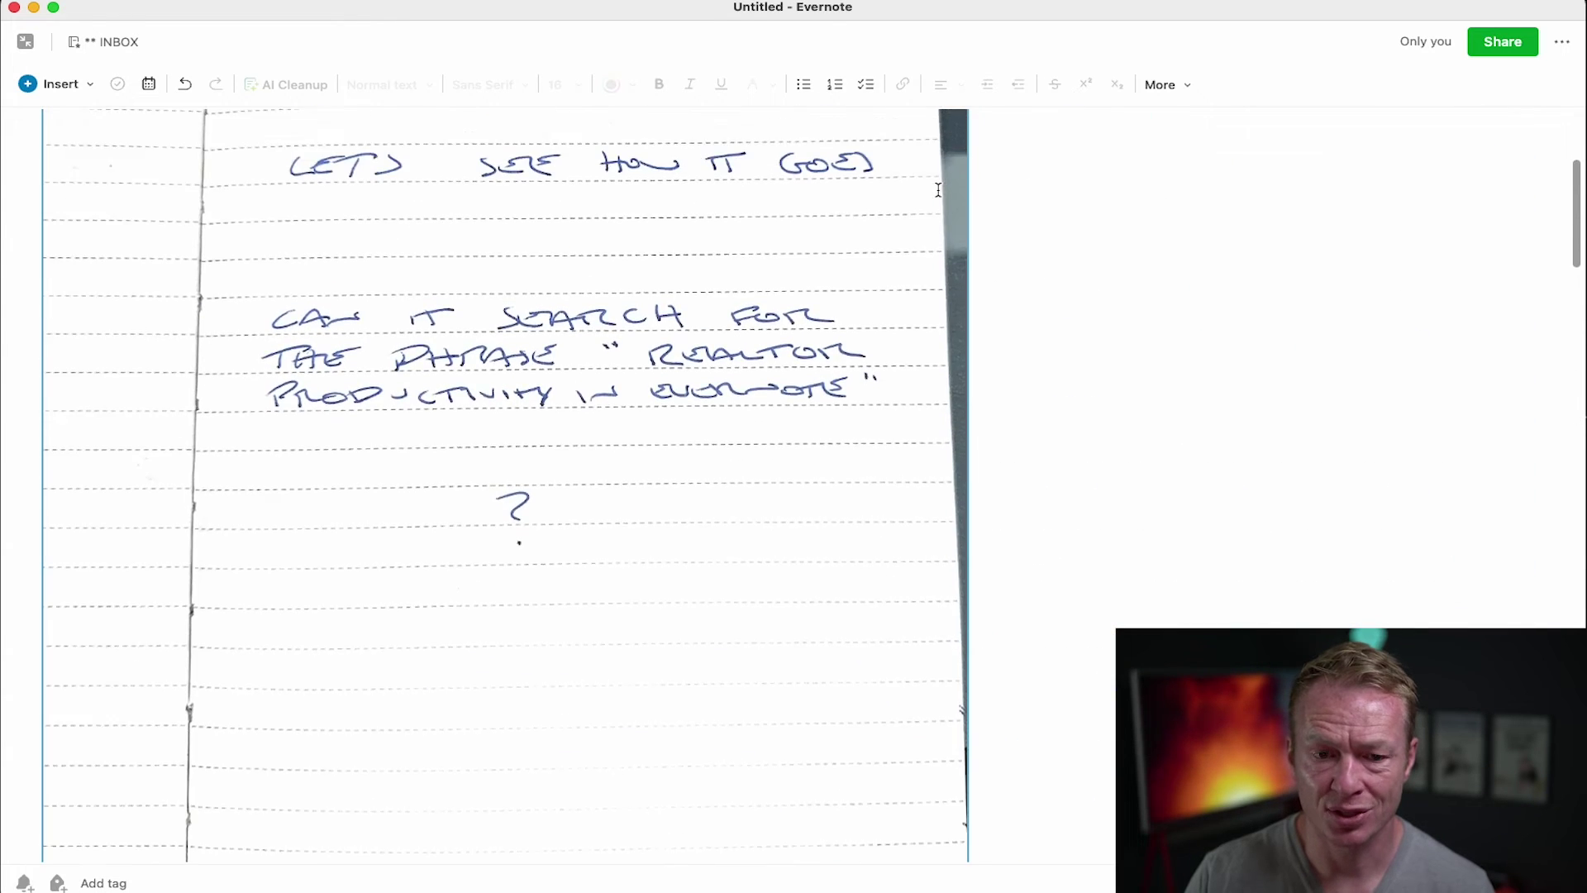
scroll(938, 190, down, 6)
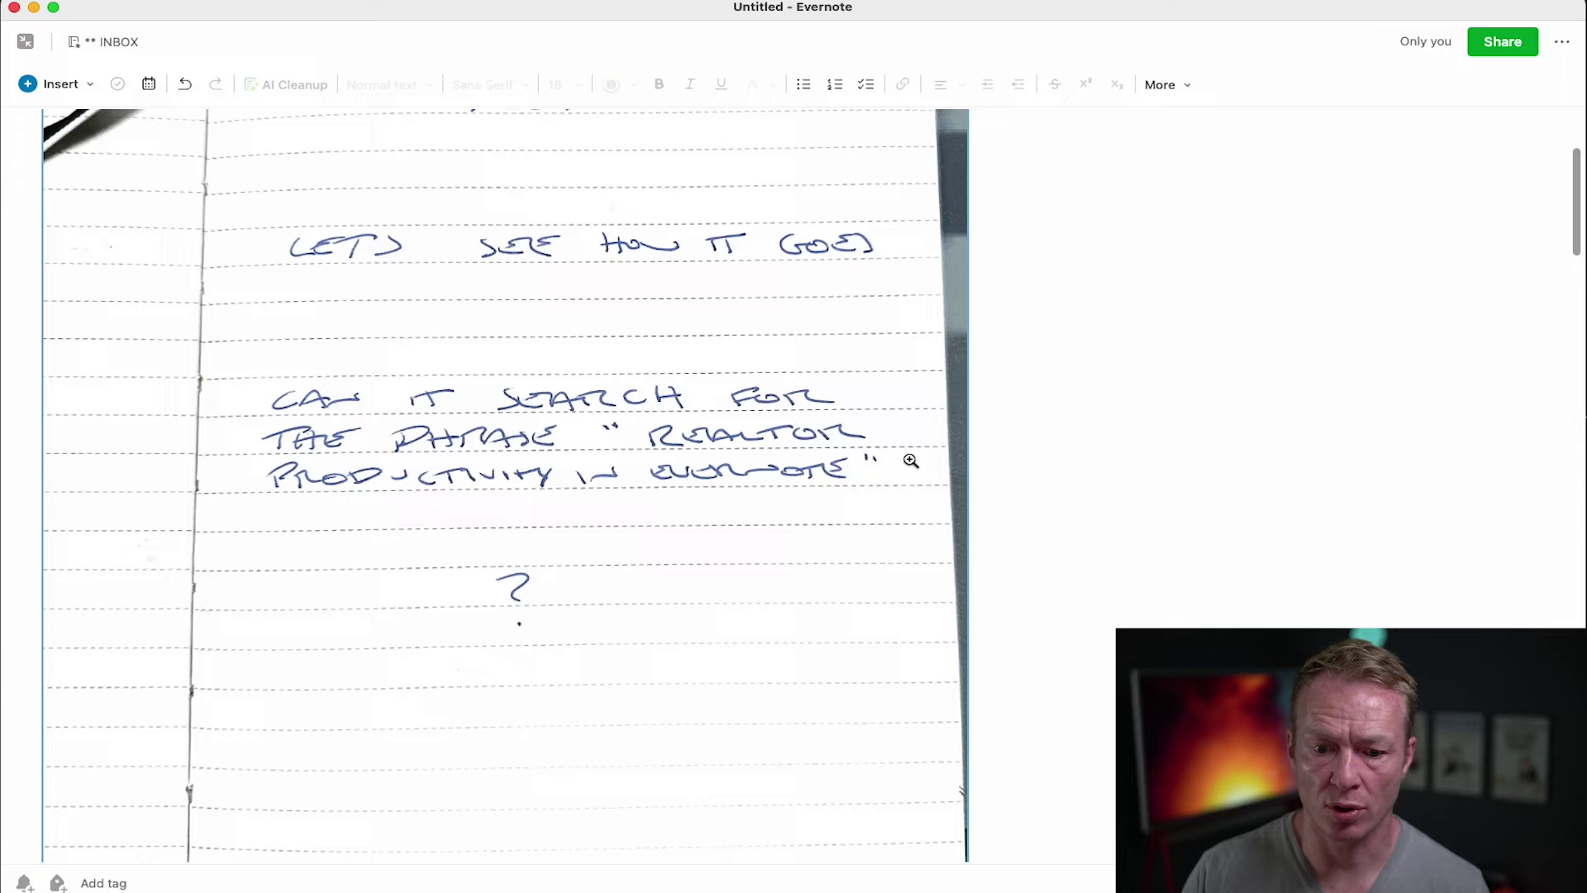
drag(970, 839, 779, 609)
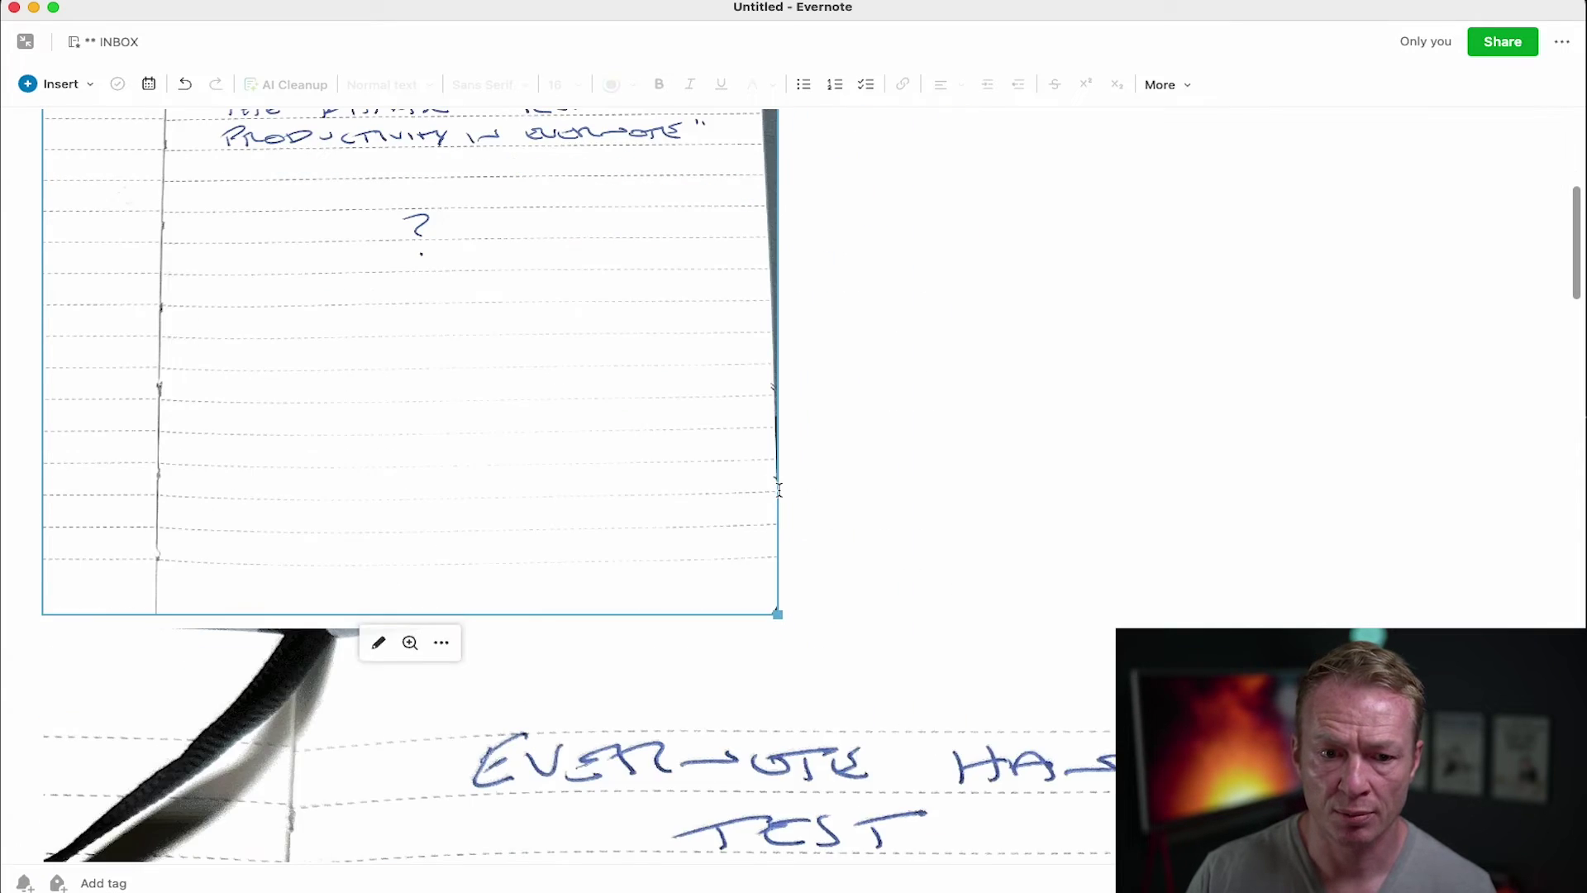
scroll(779, 537, down, 8)
scroll(1226, 219, up, 7)
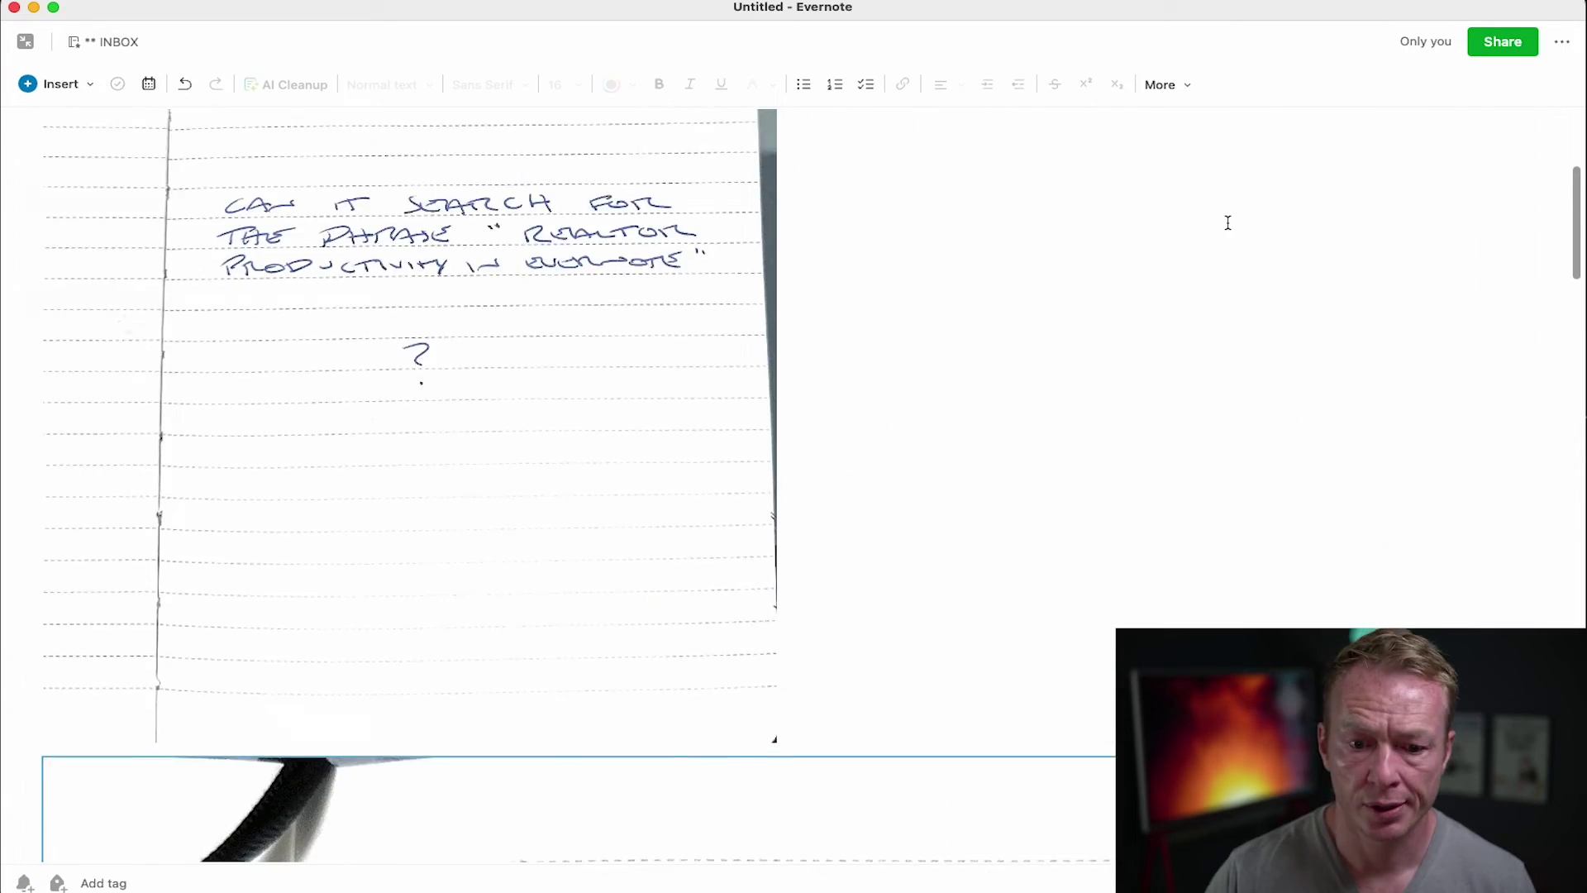
scroll(1225, 219, down, 6)
Step: Preview the scanned page at full size, then place the cursor on a line below it
click(1519, 533)
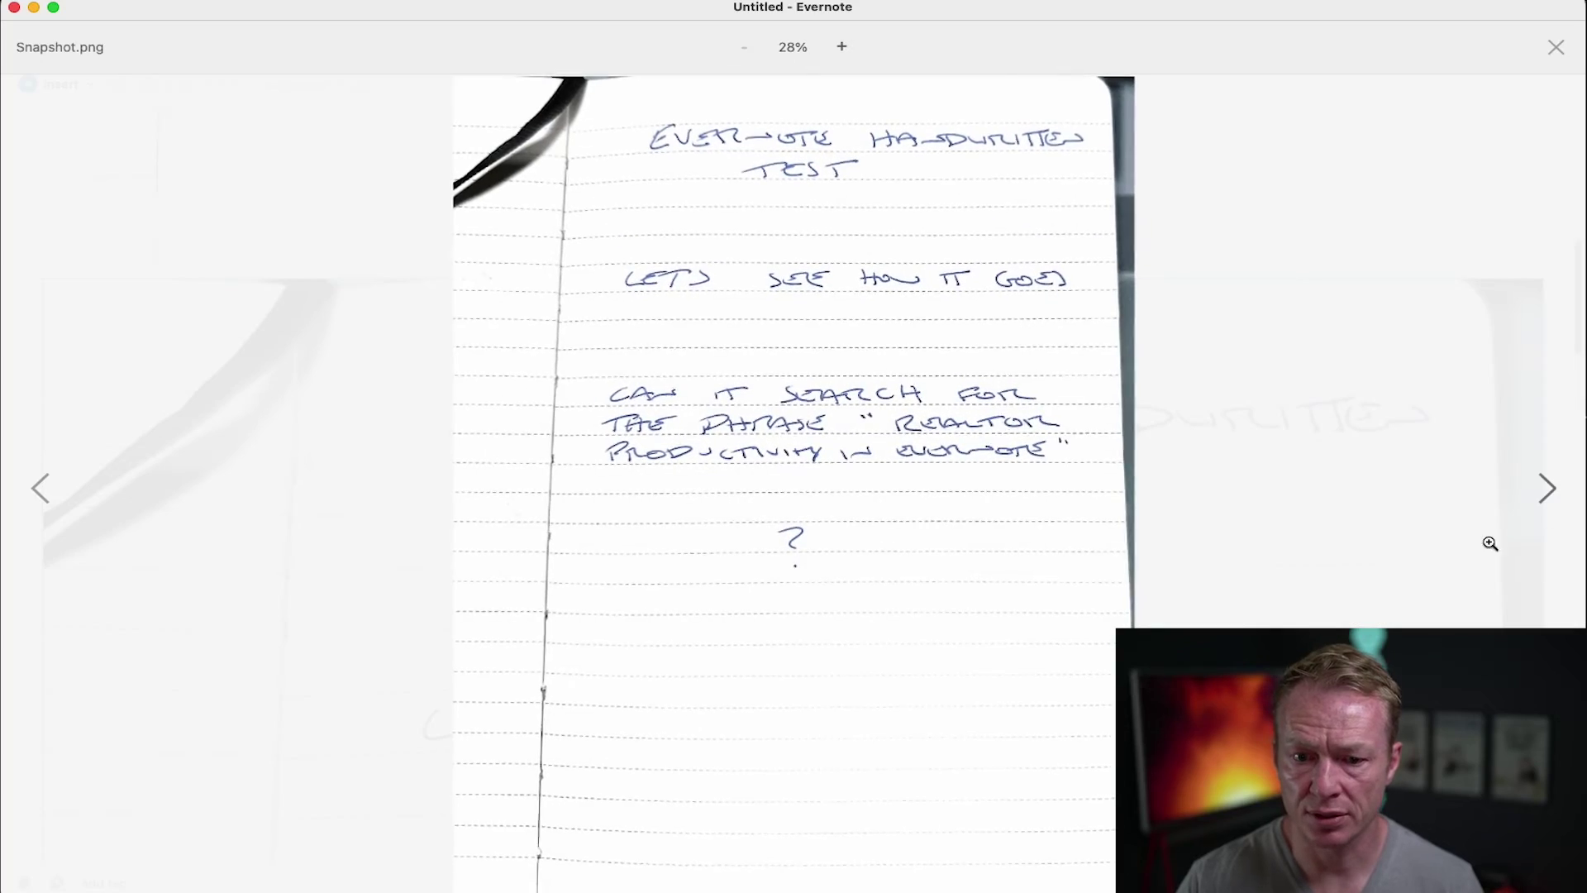
click(1564, 44)
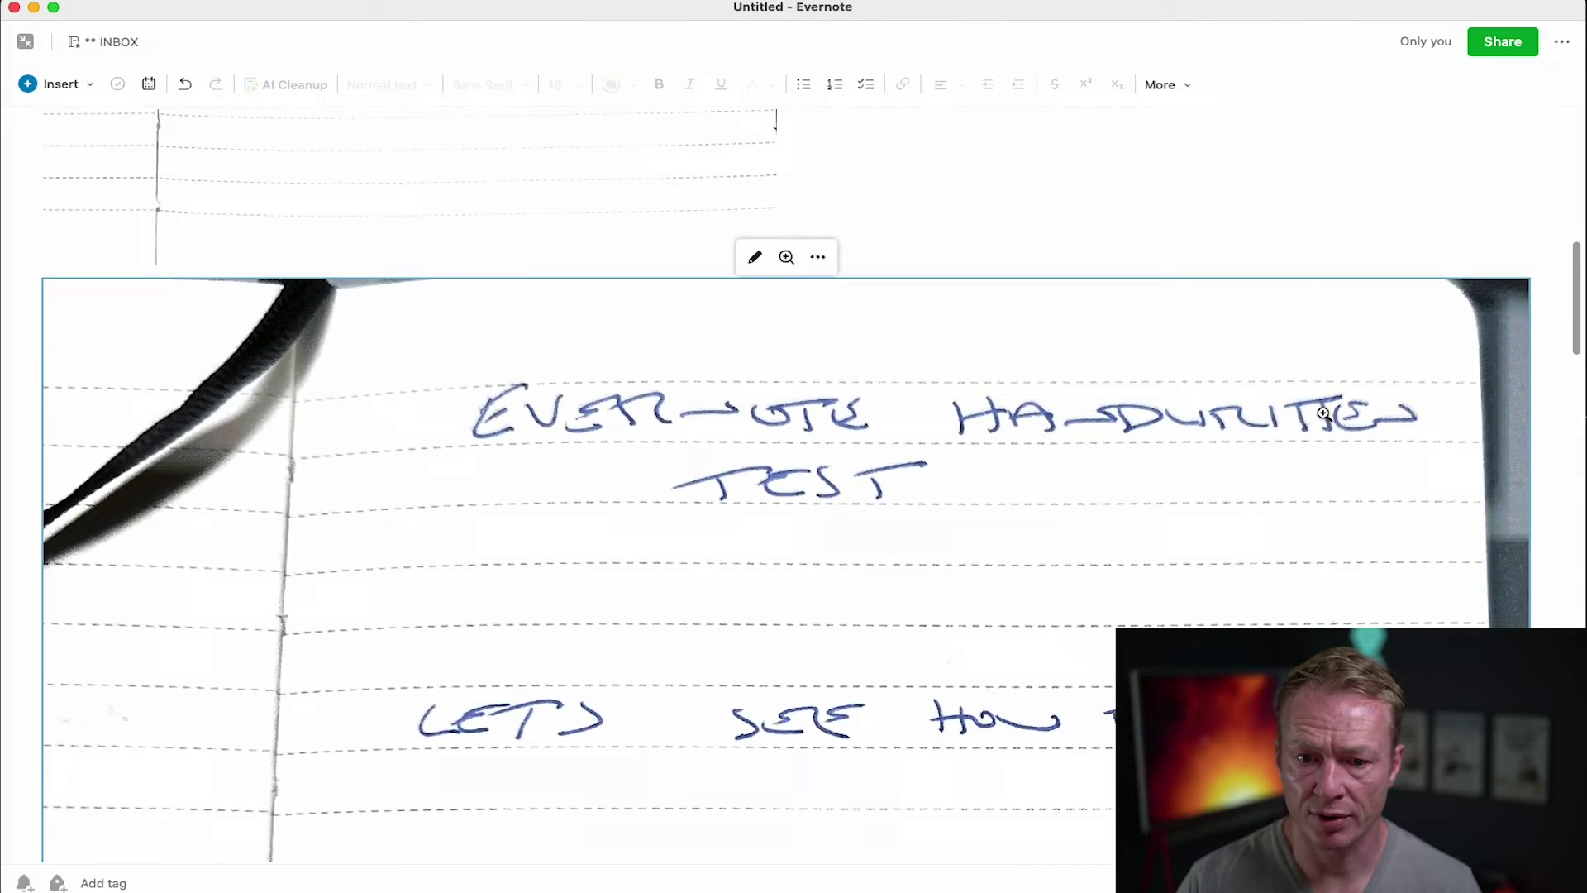
scroll(1322, 413, down, 15)
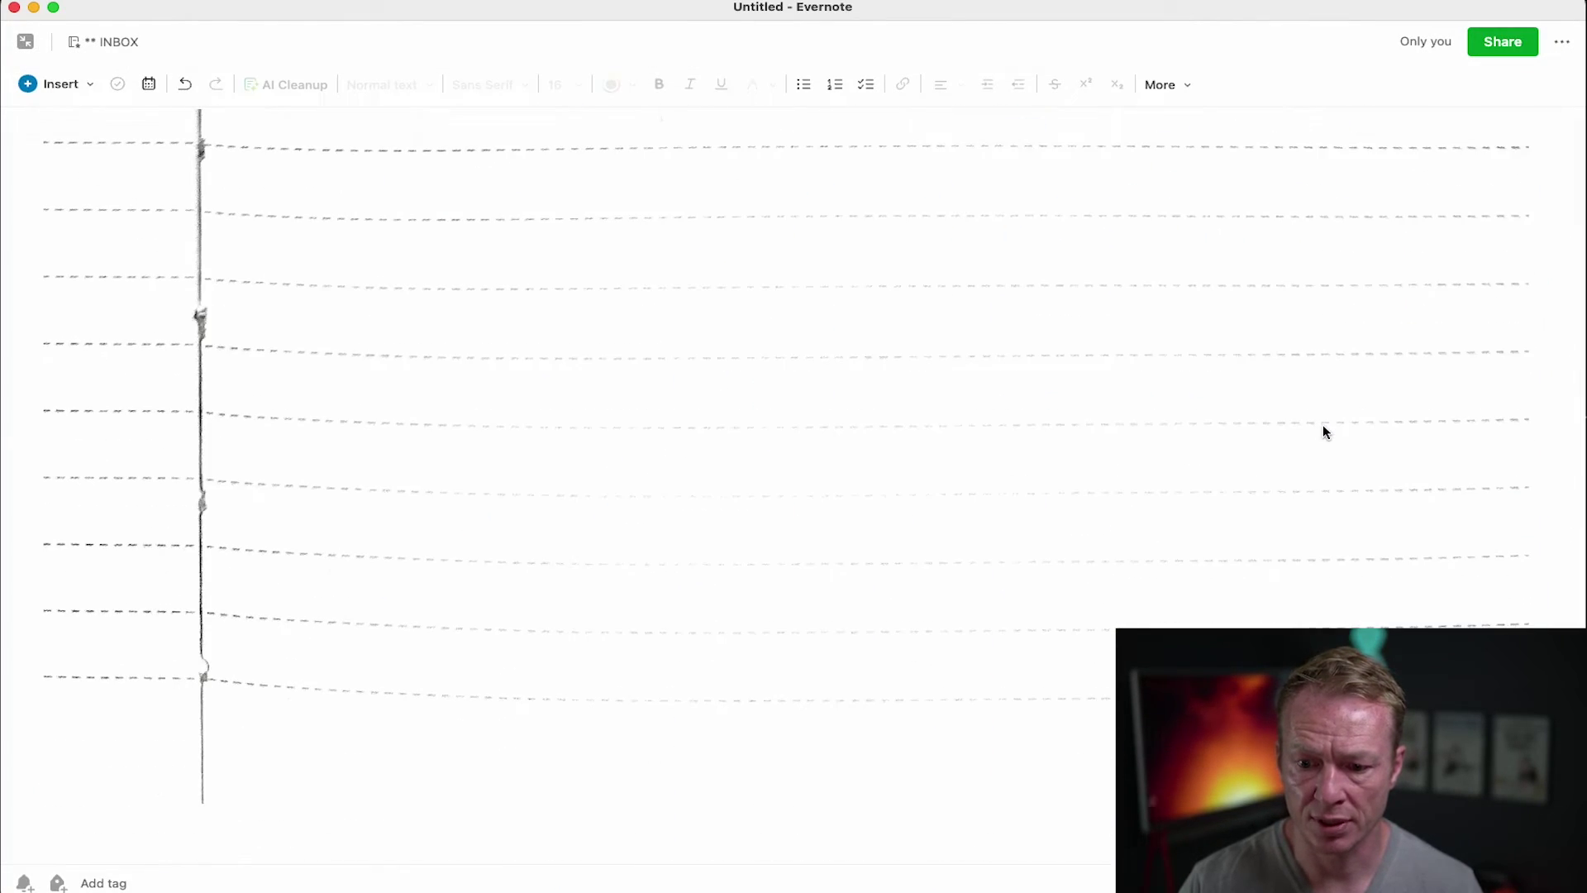
click(42, 826)
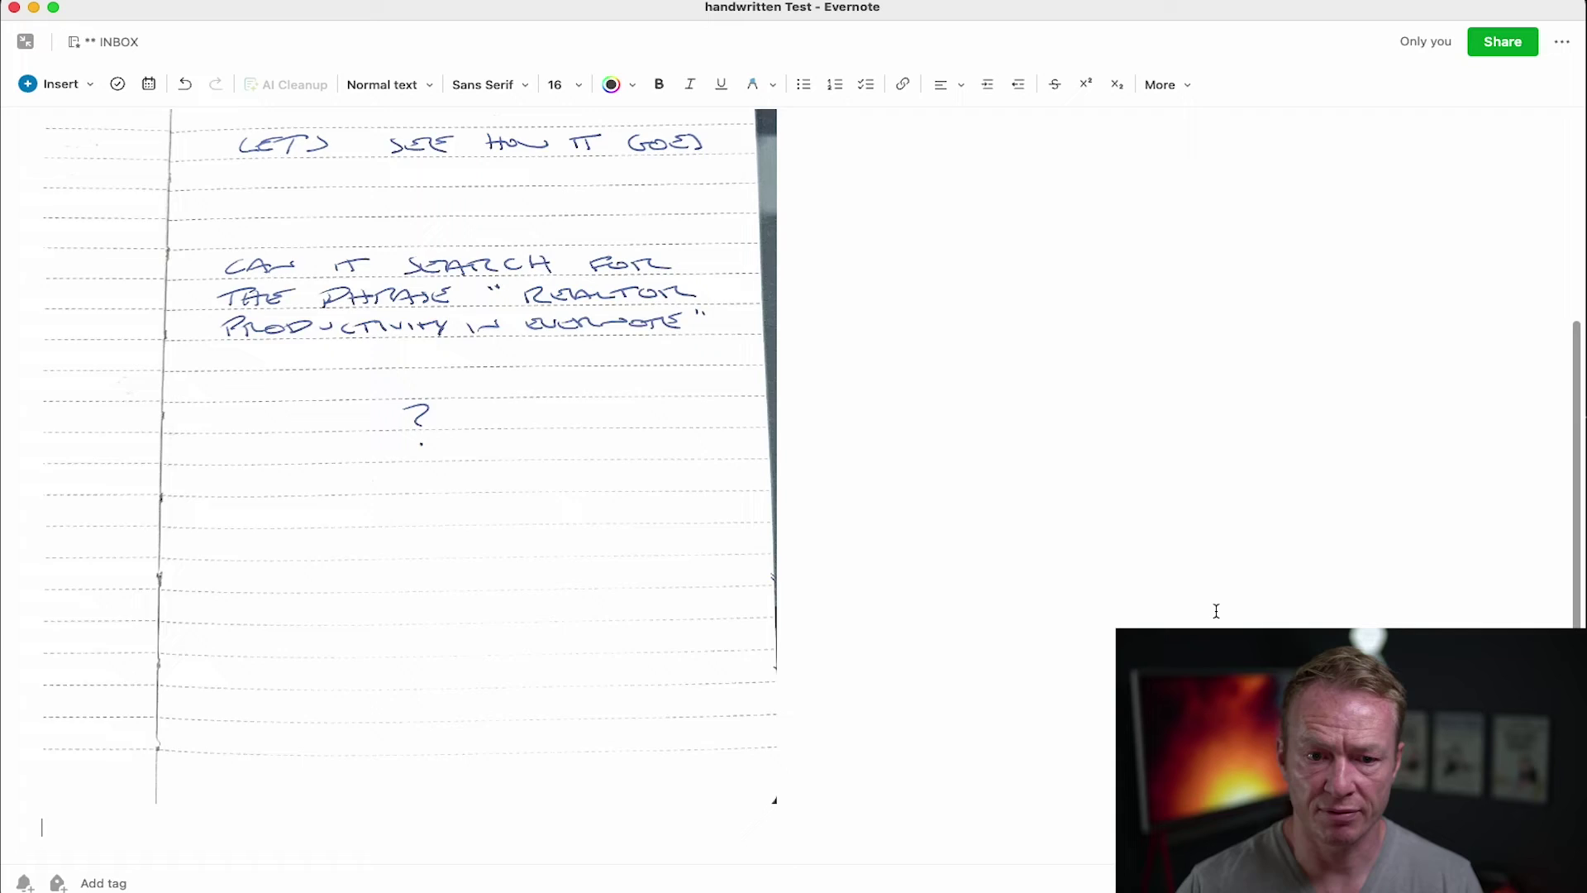
scroll(1216, 610, up, 4)
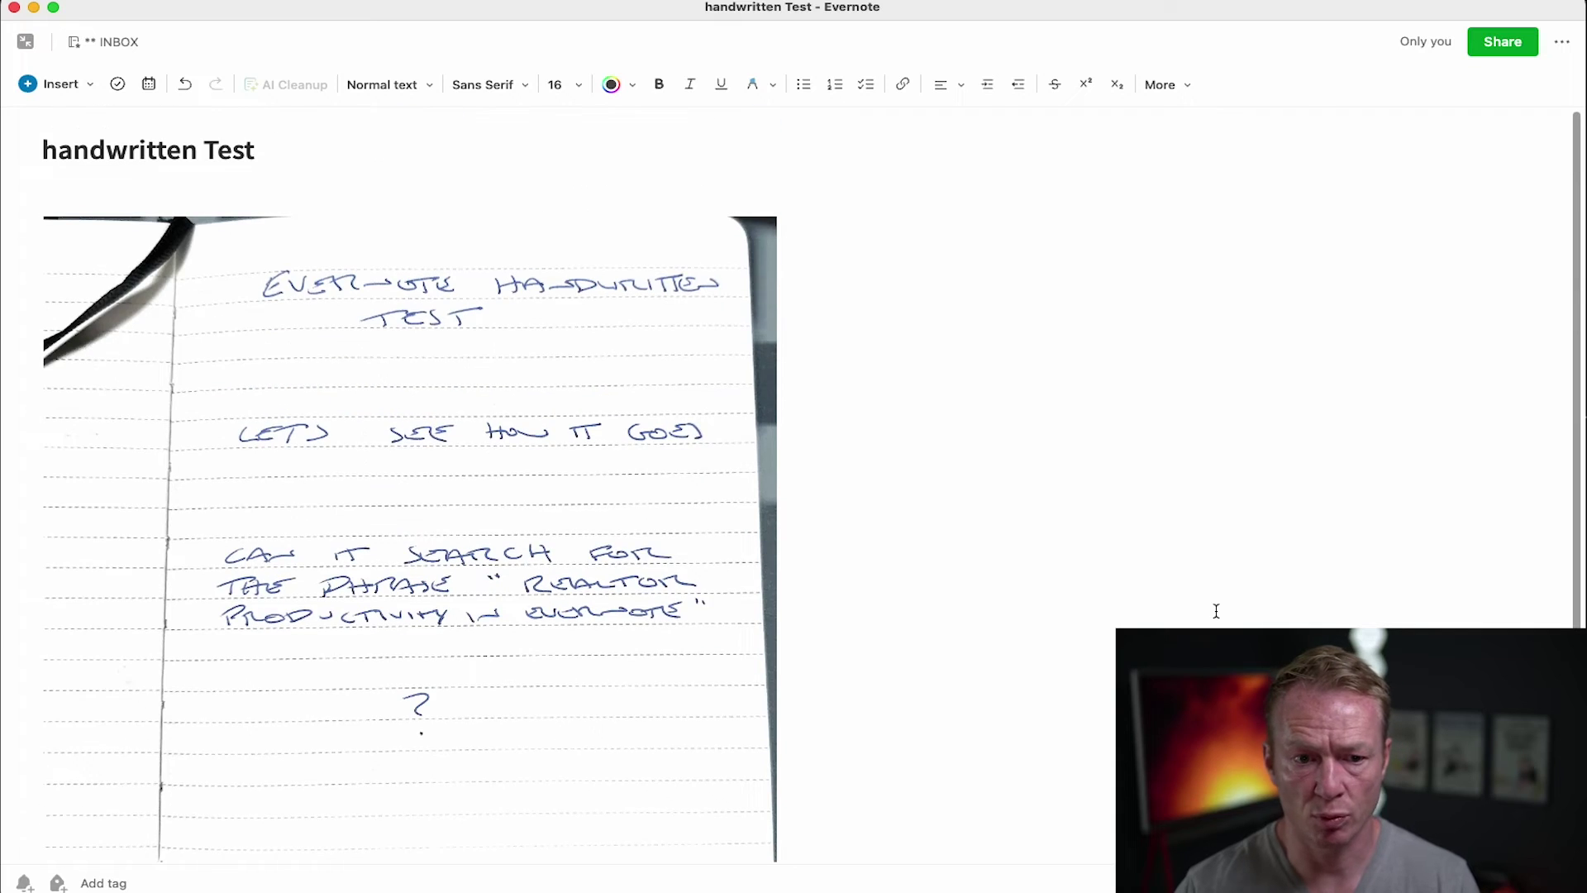
click(25, 47)
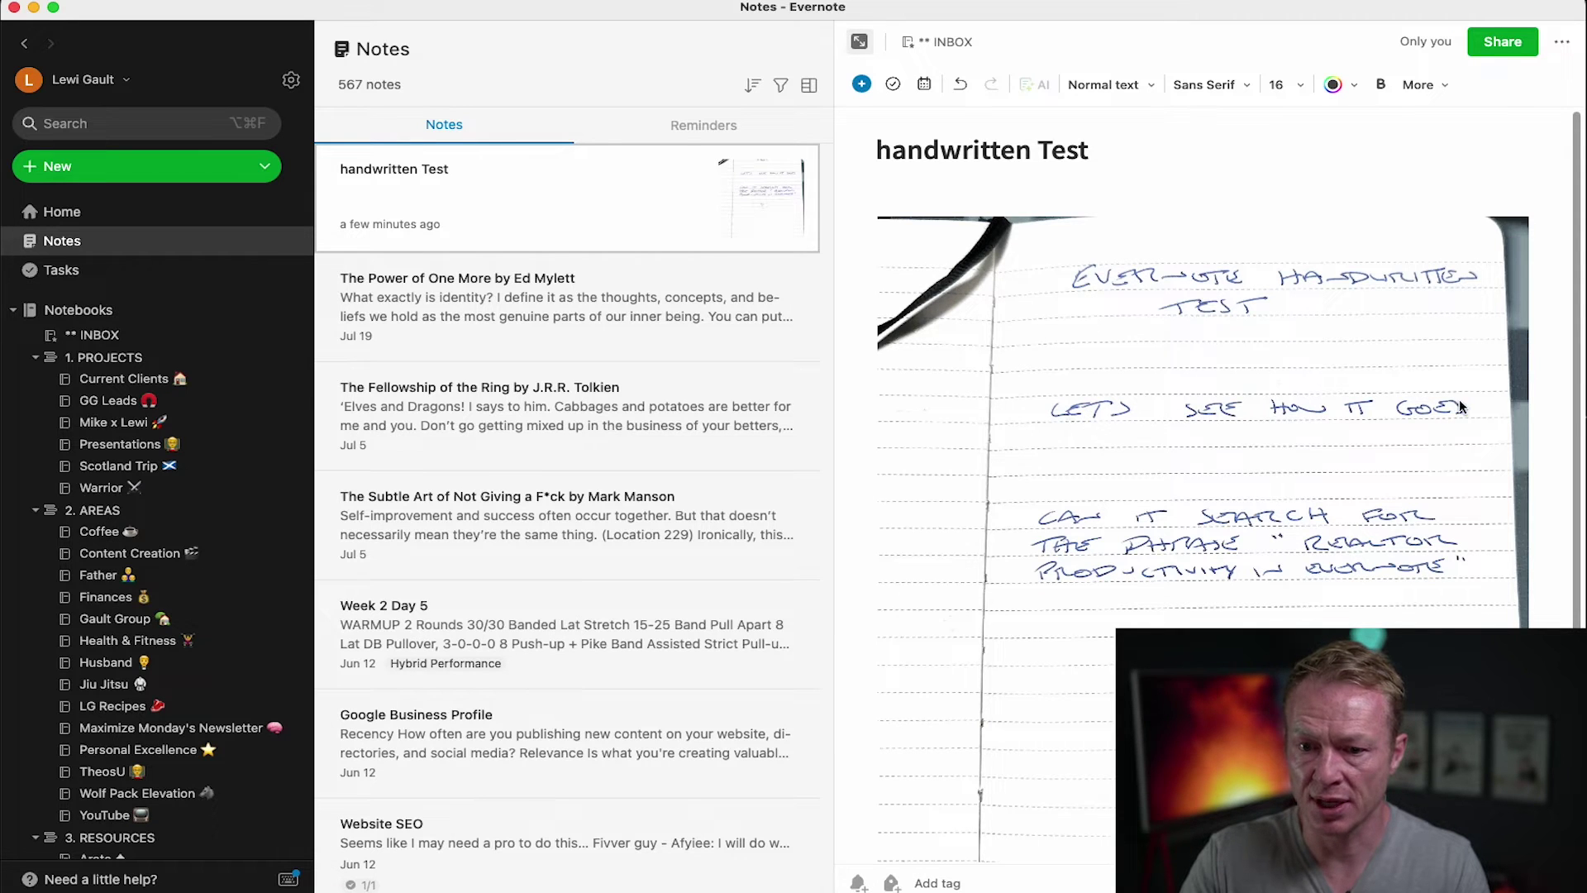
click(182, 115)
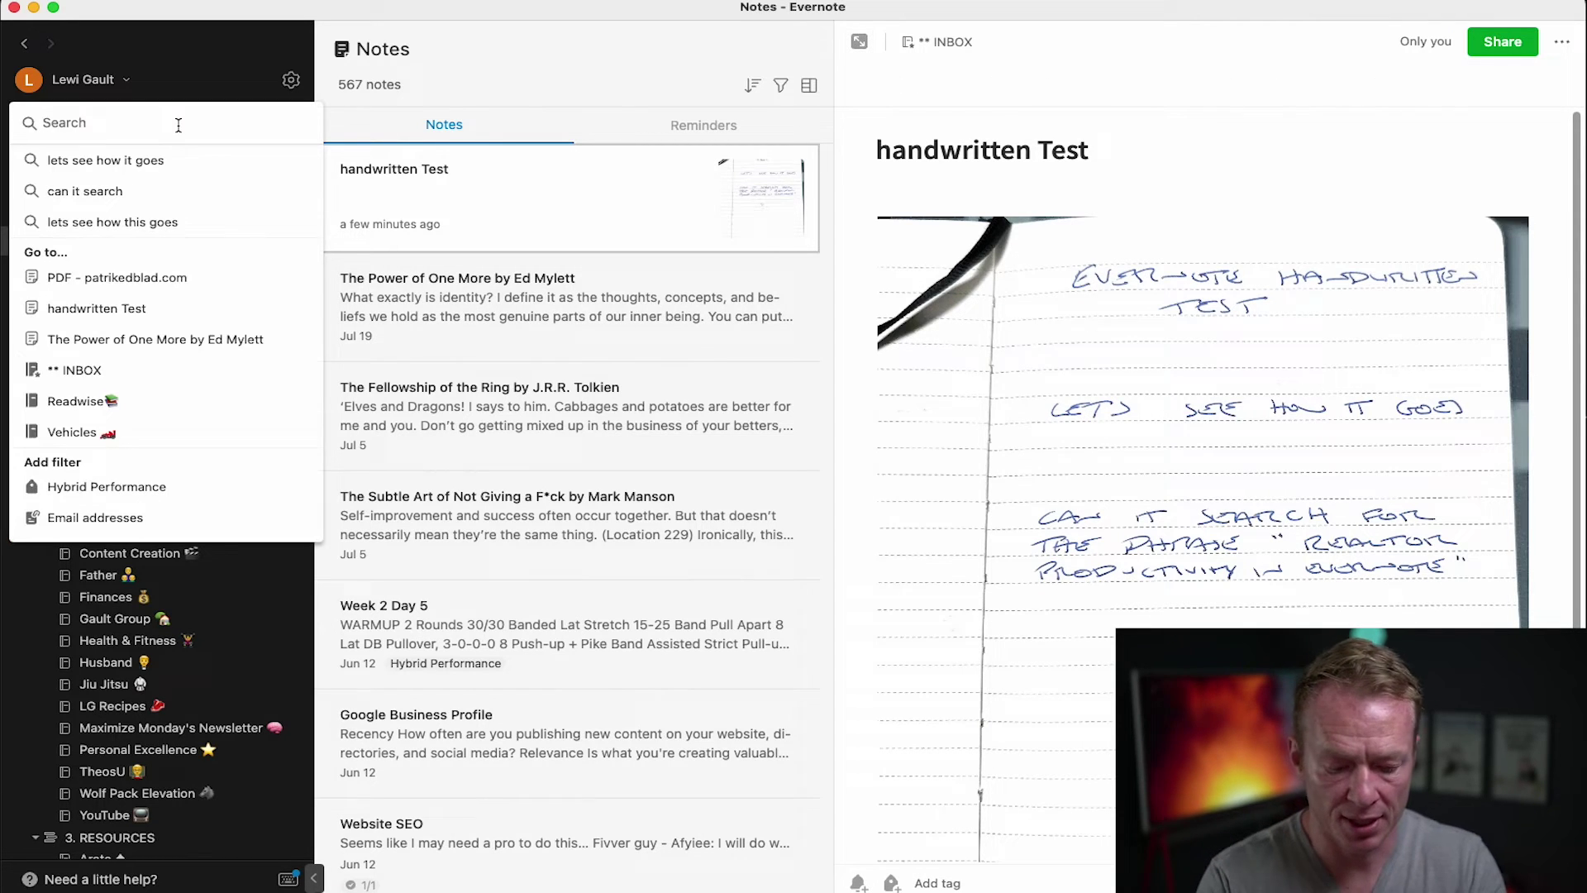
text(lets see how it go)
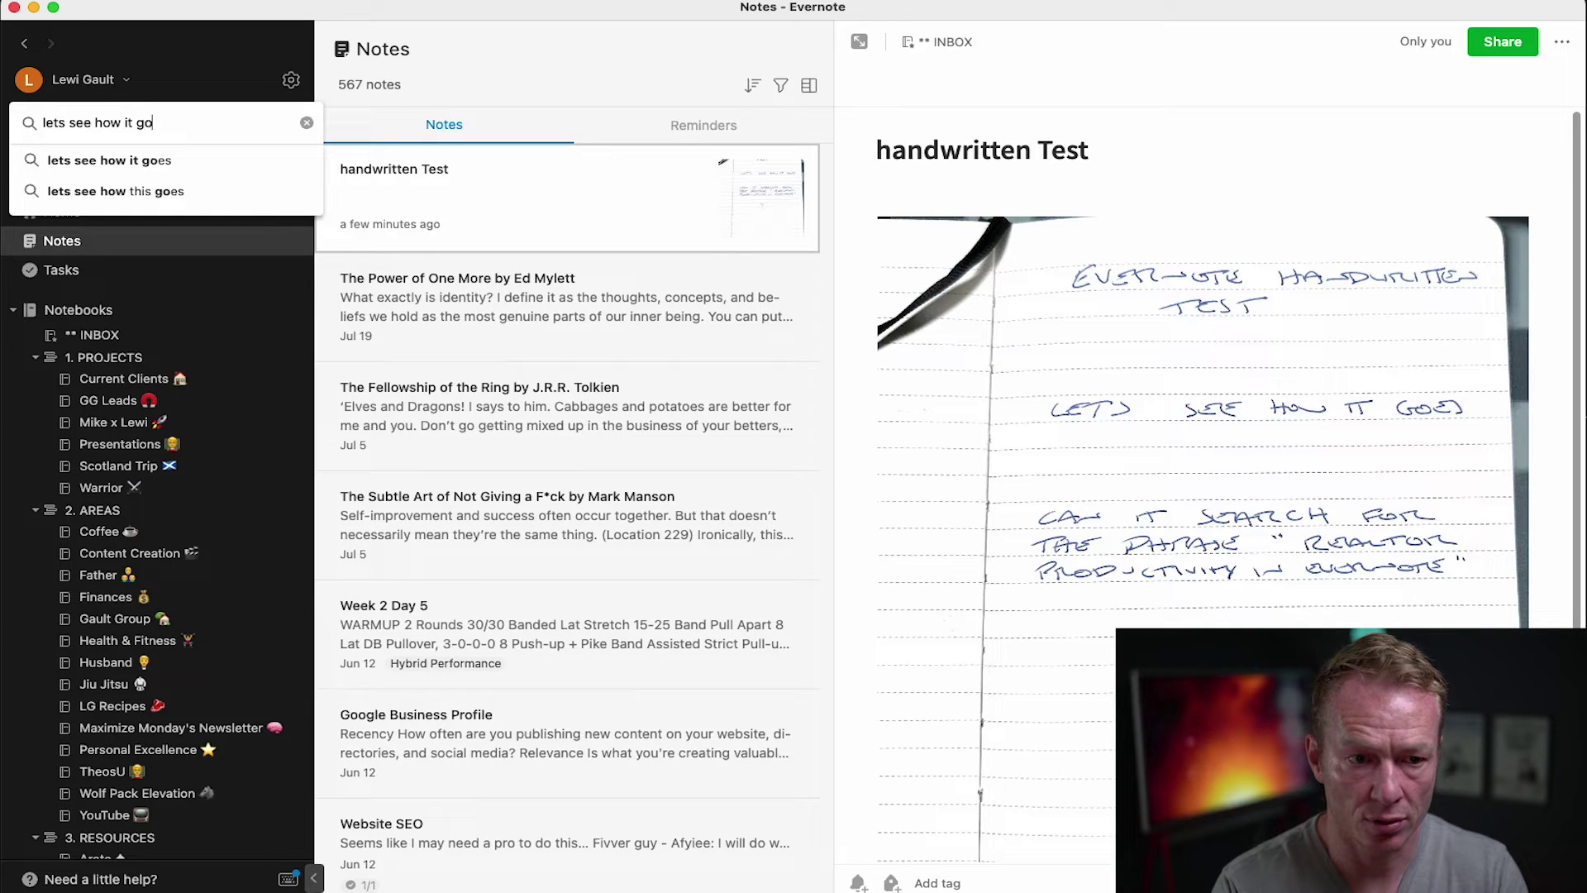
text(es)
key(Return)
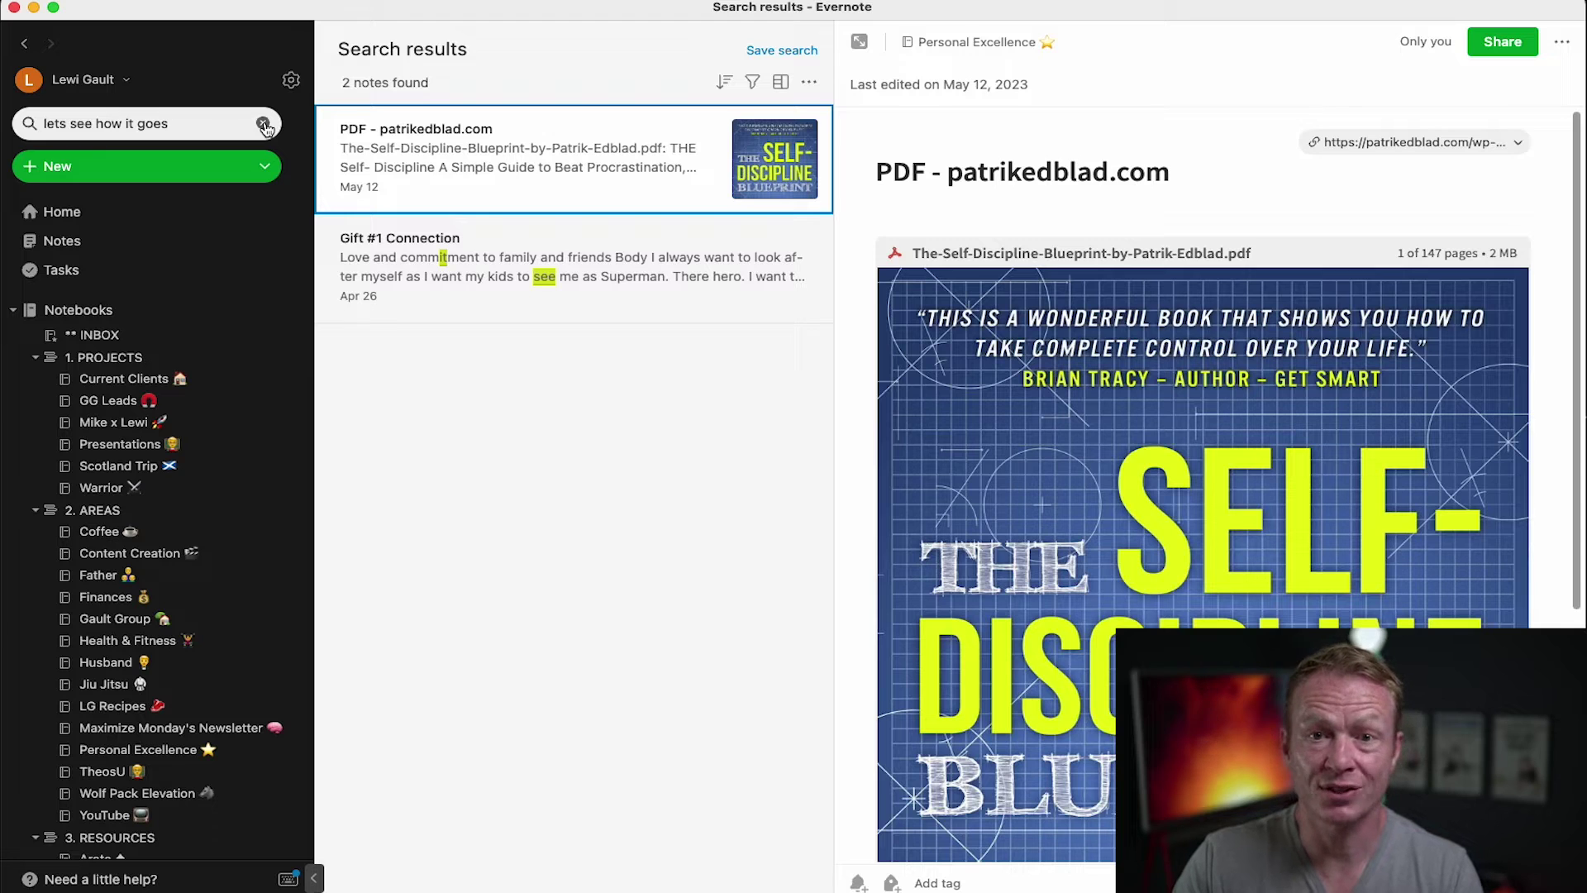
click(263, 124)
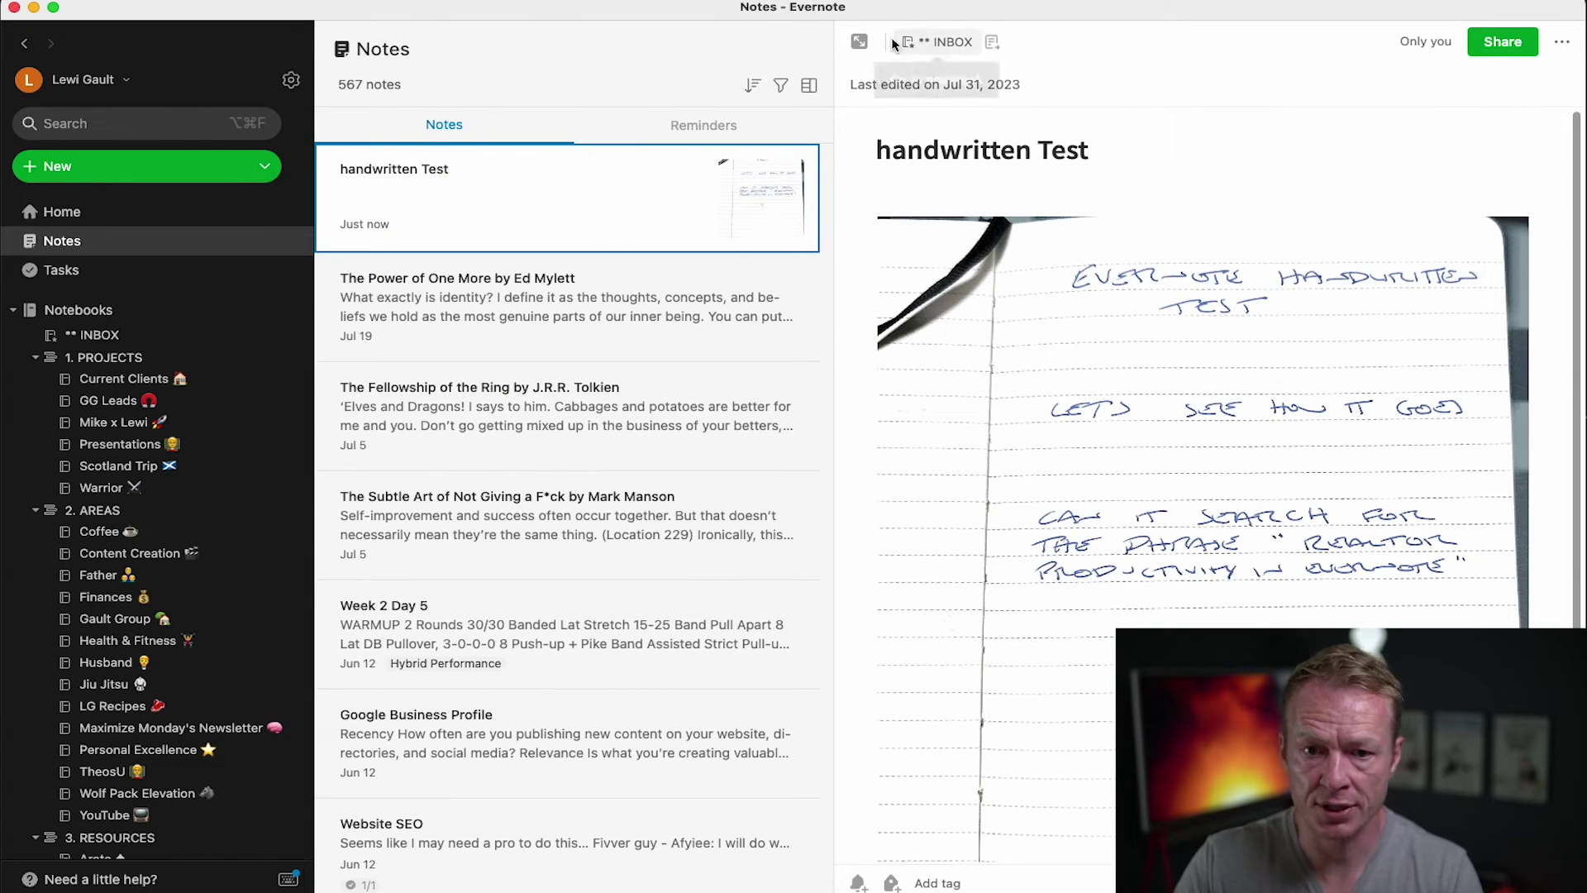
Step: Expand the handwritten Test note to full window and start Find within note
click(859, 41)
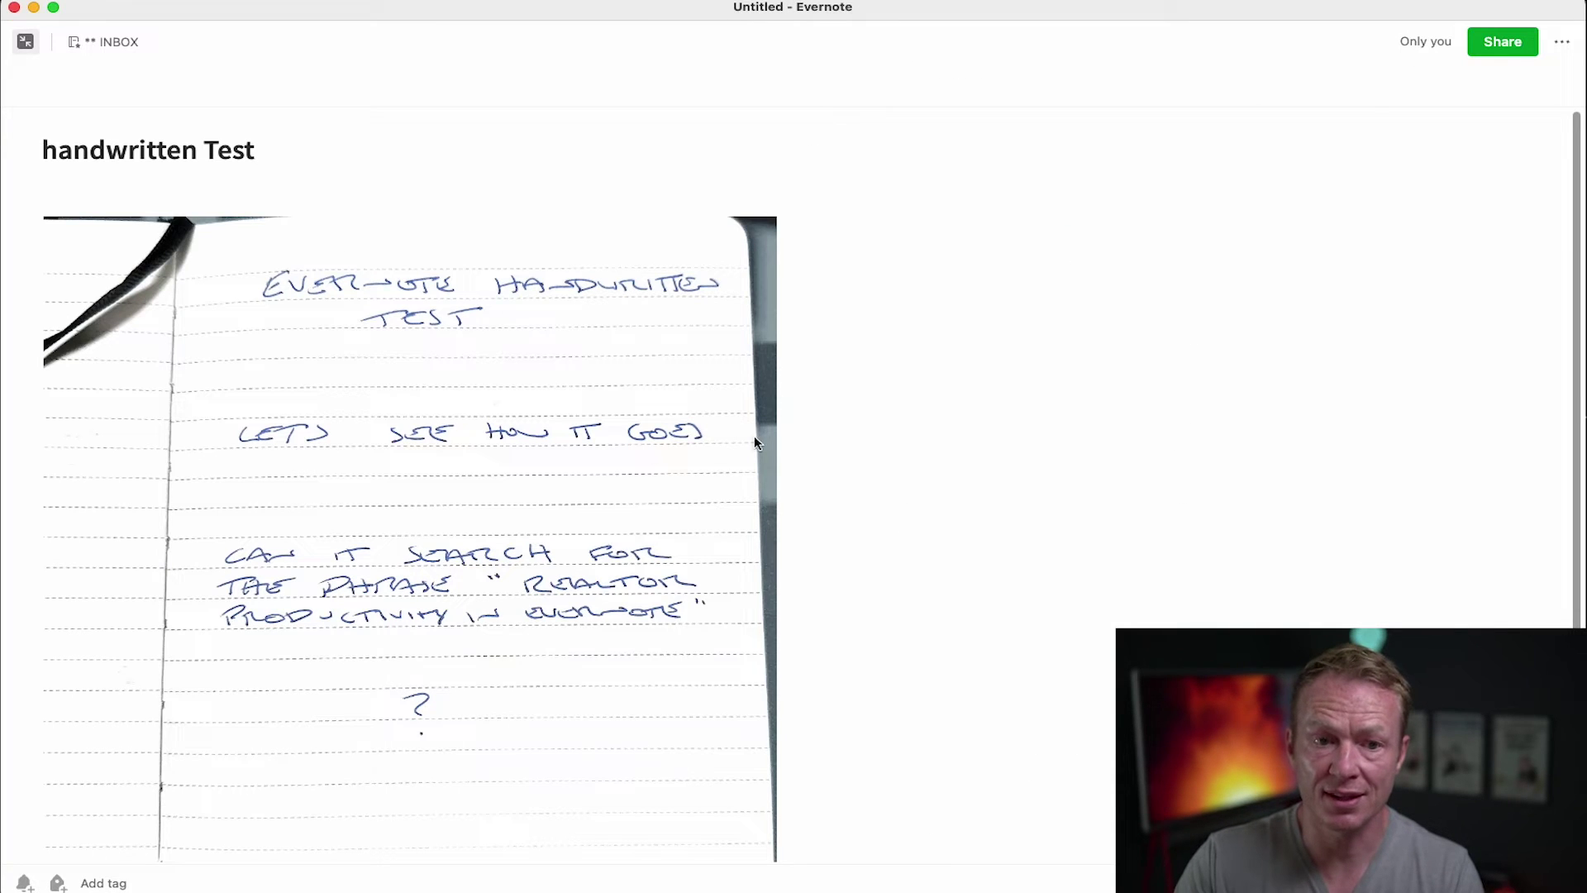
click(1562, 42)
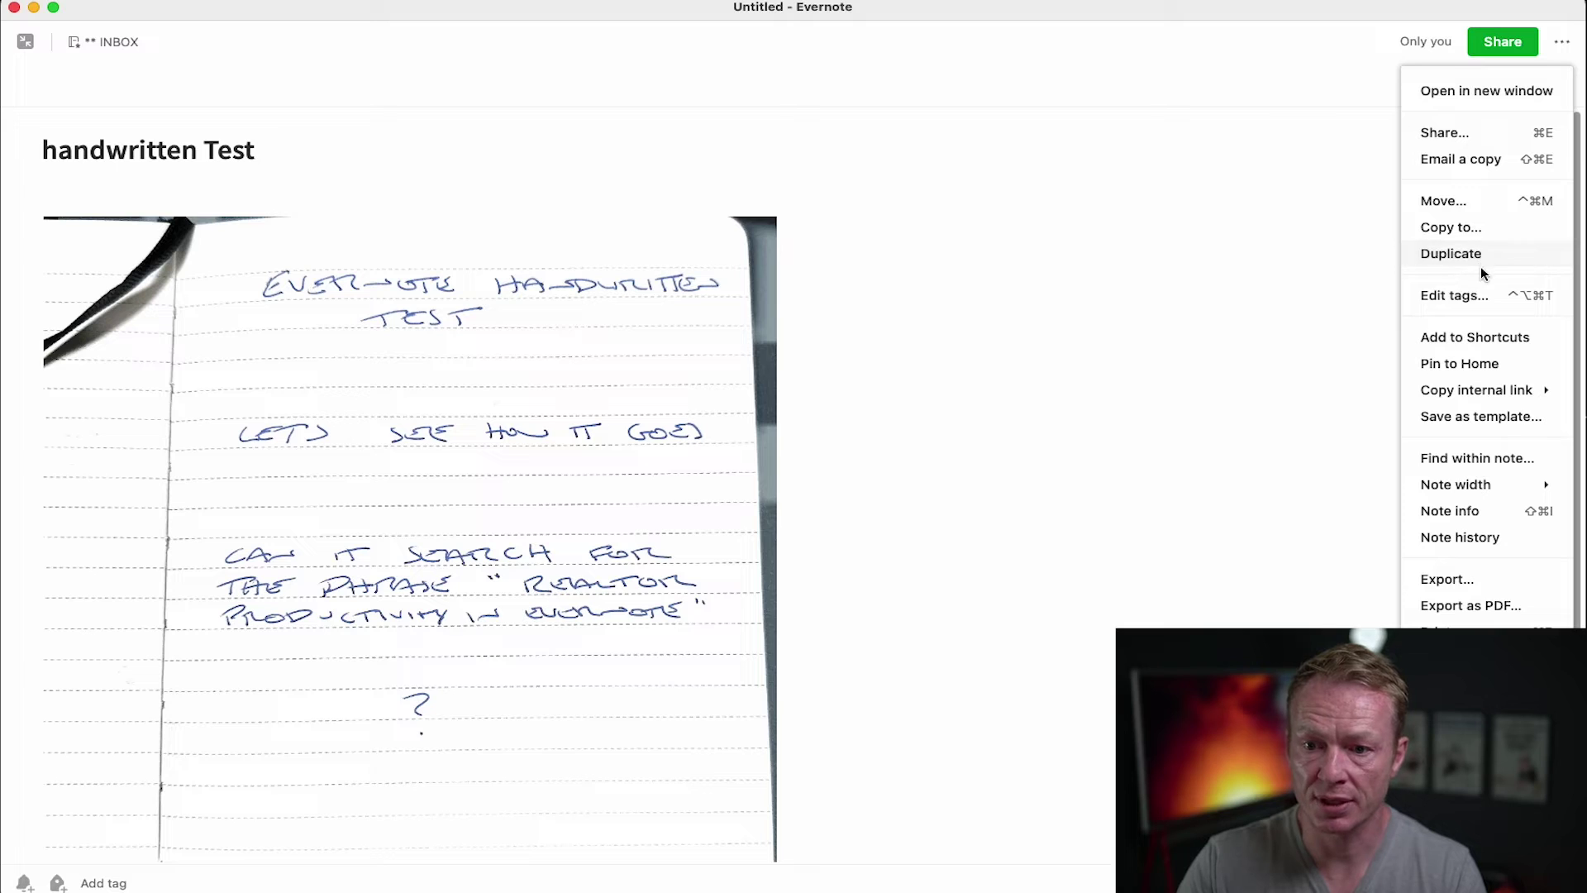
click(1494, 459)
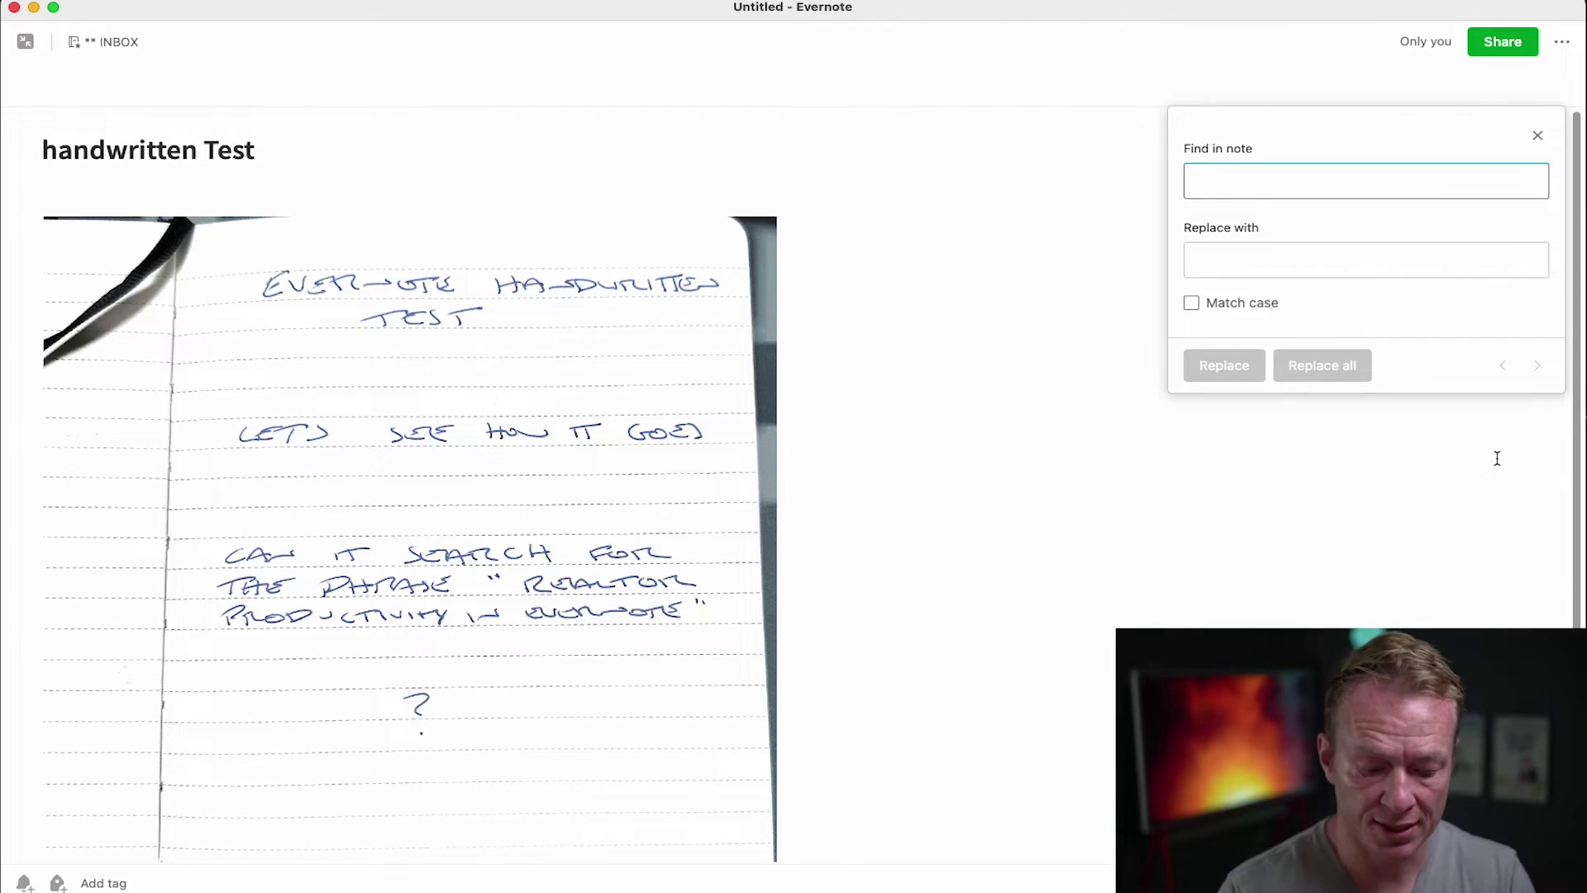
Step: Search the note for 'lets s', 's' and 'see', clearing each attempt
text(lets)
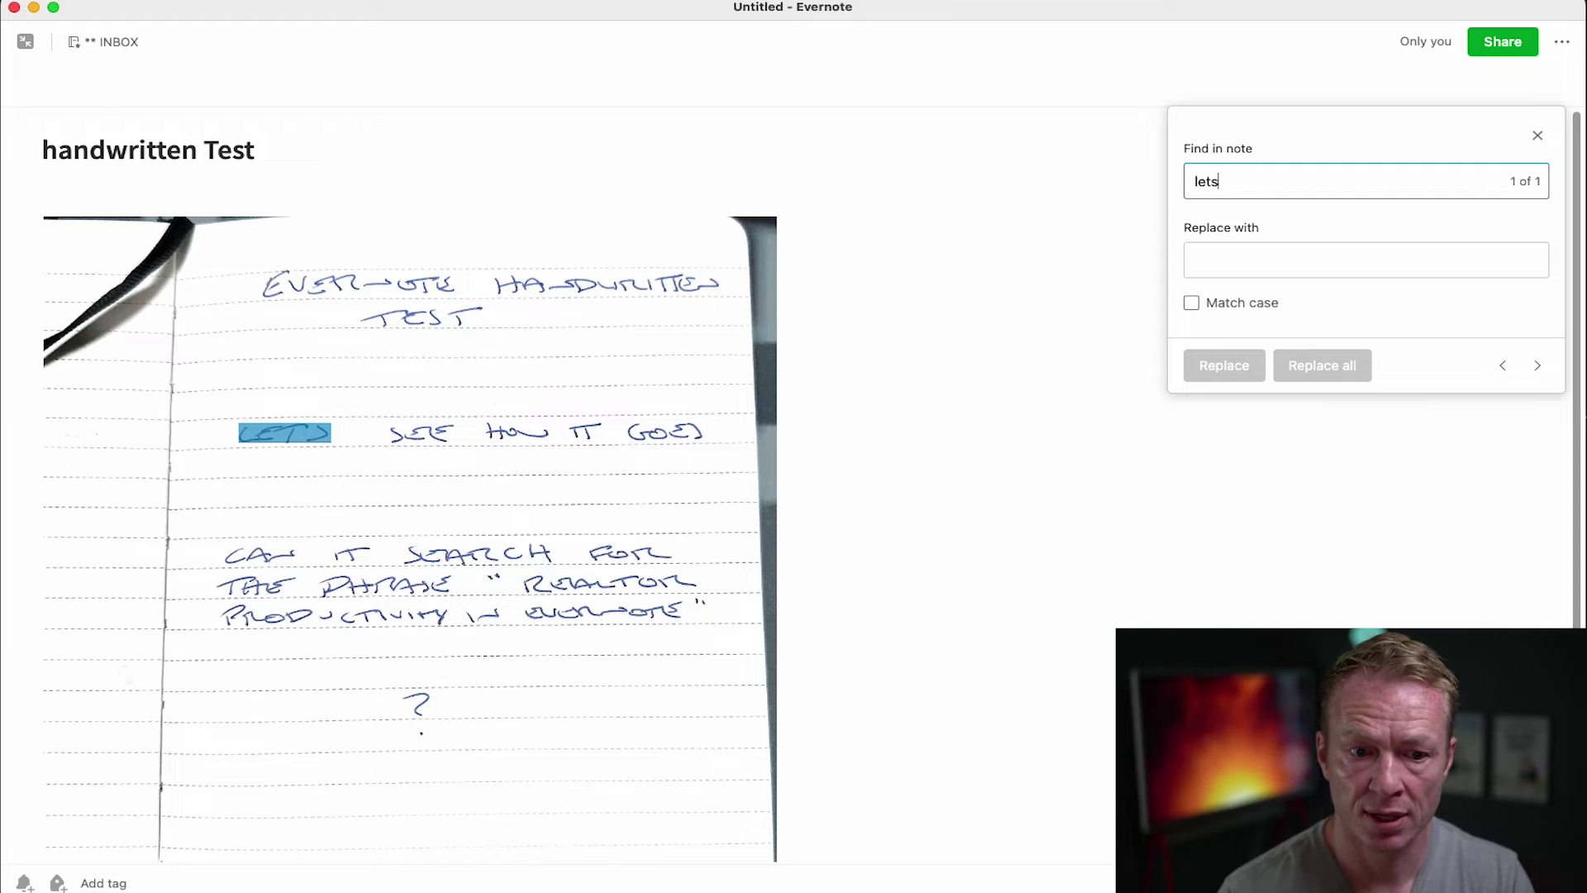
text( s)
key(BackSpace)
key(BackSpace)
key(BackSpace)
key(BackSpace)
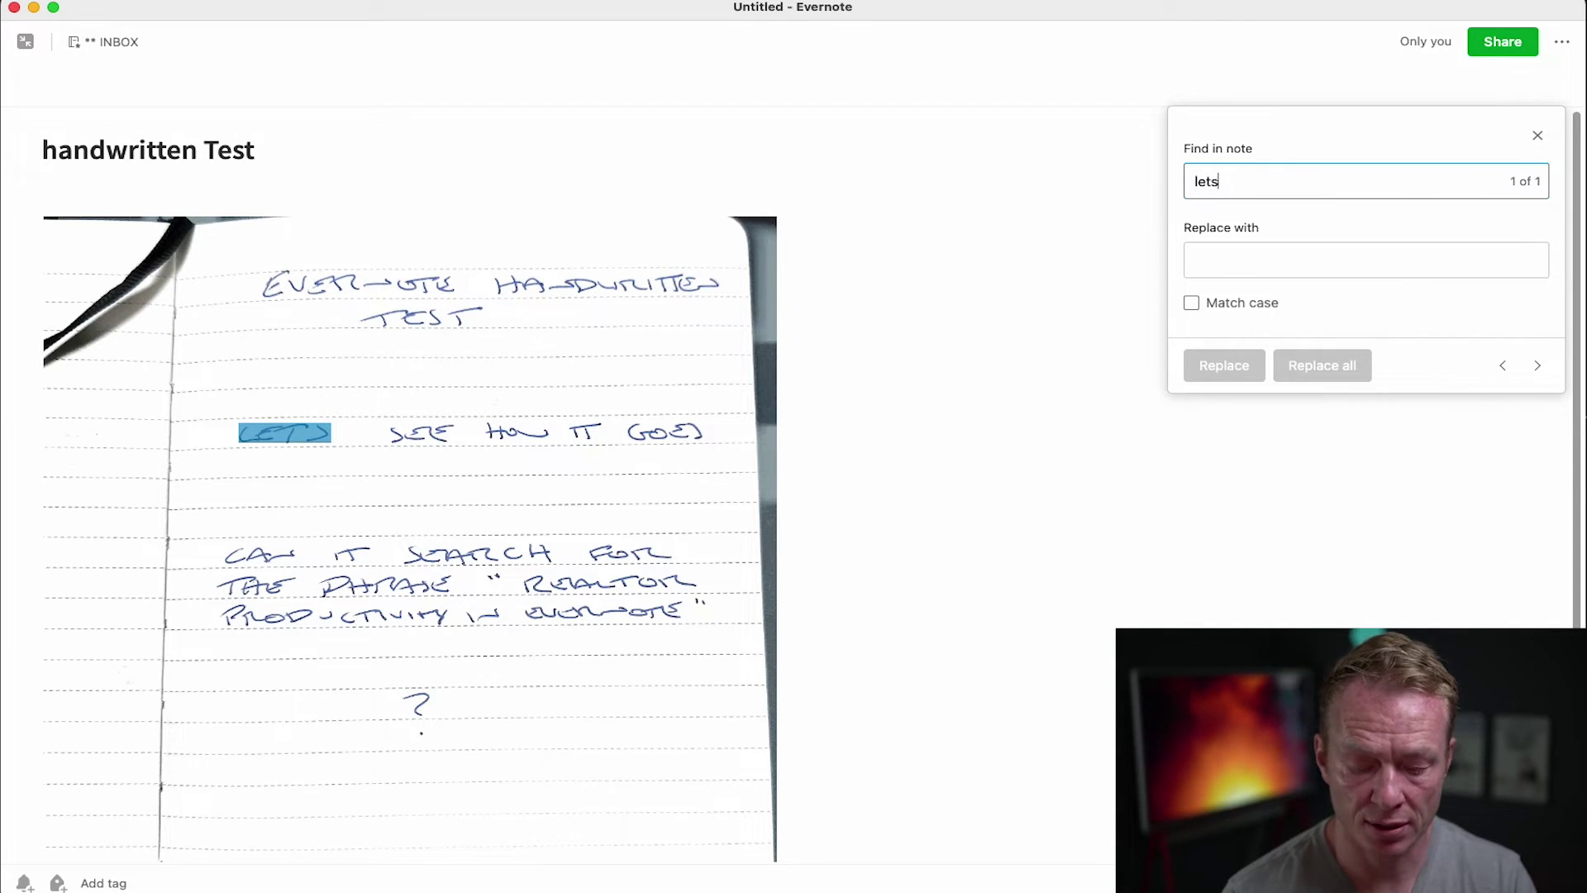
text(s)
key(BackSpace)
key(BackSpace)
key(BackSpace)
key(BackSpace)
key(BackSpace)
key(BackSpace)
text(see)
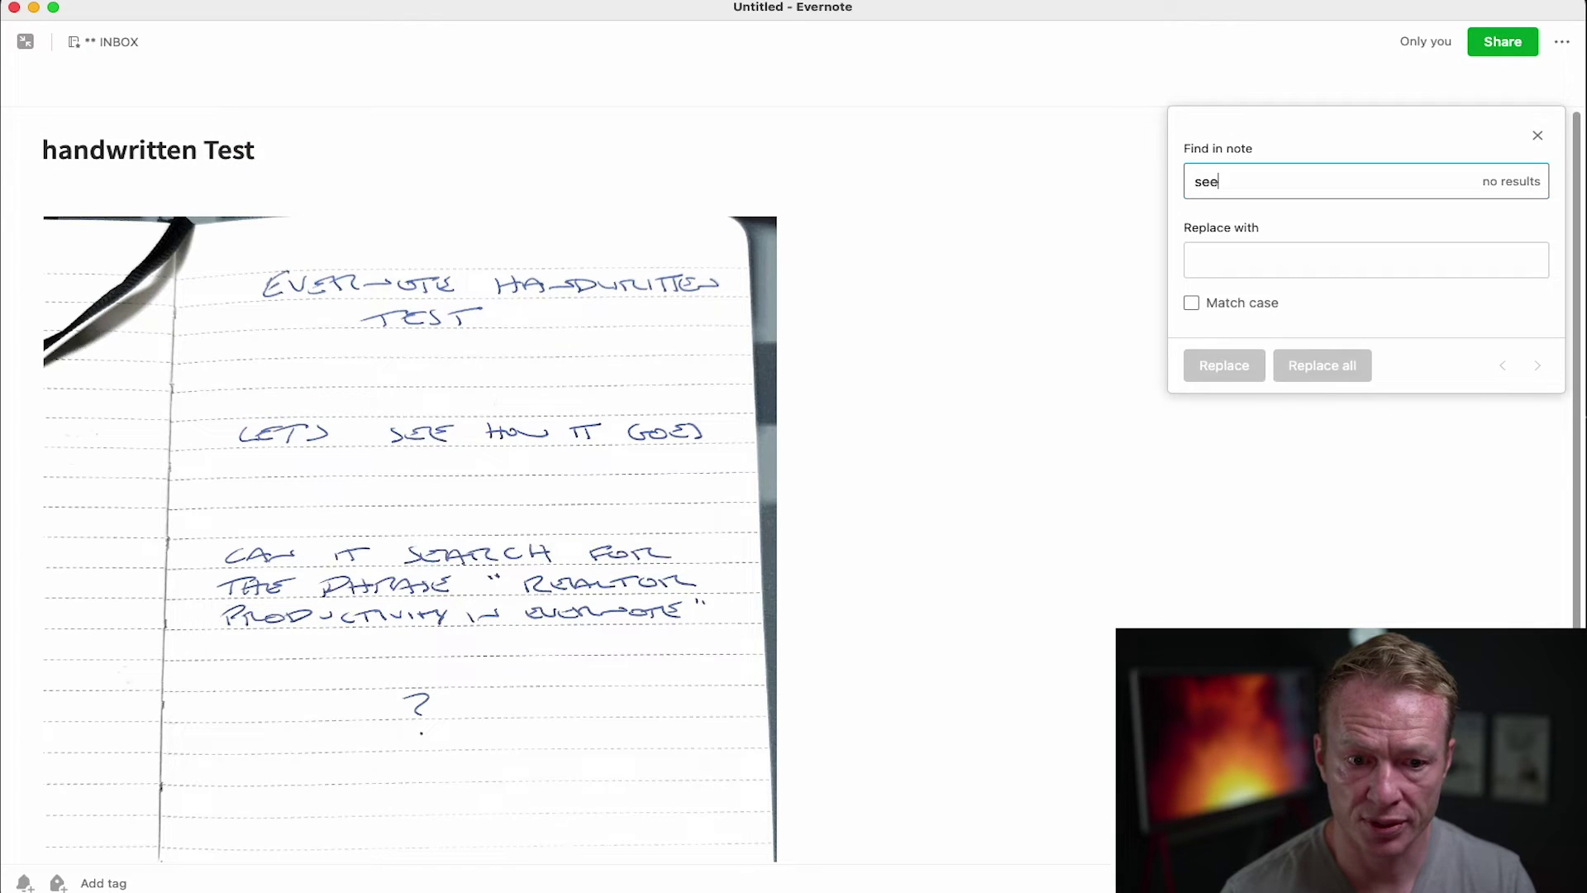
key(BackSpace)
key(BackSpace)
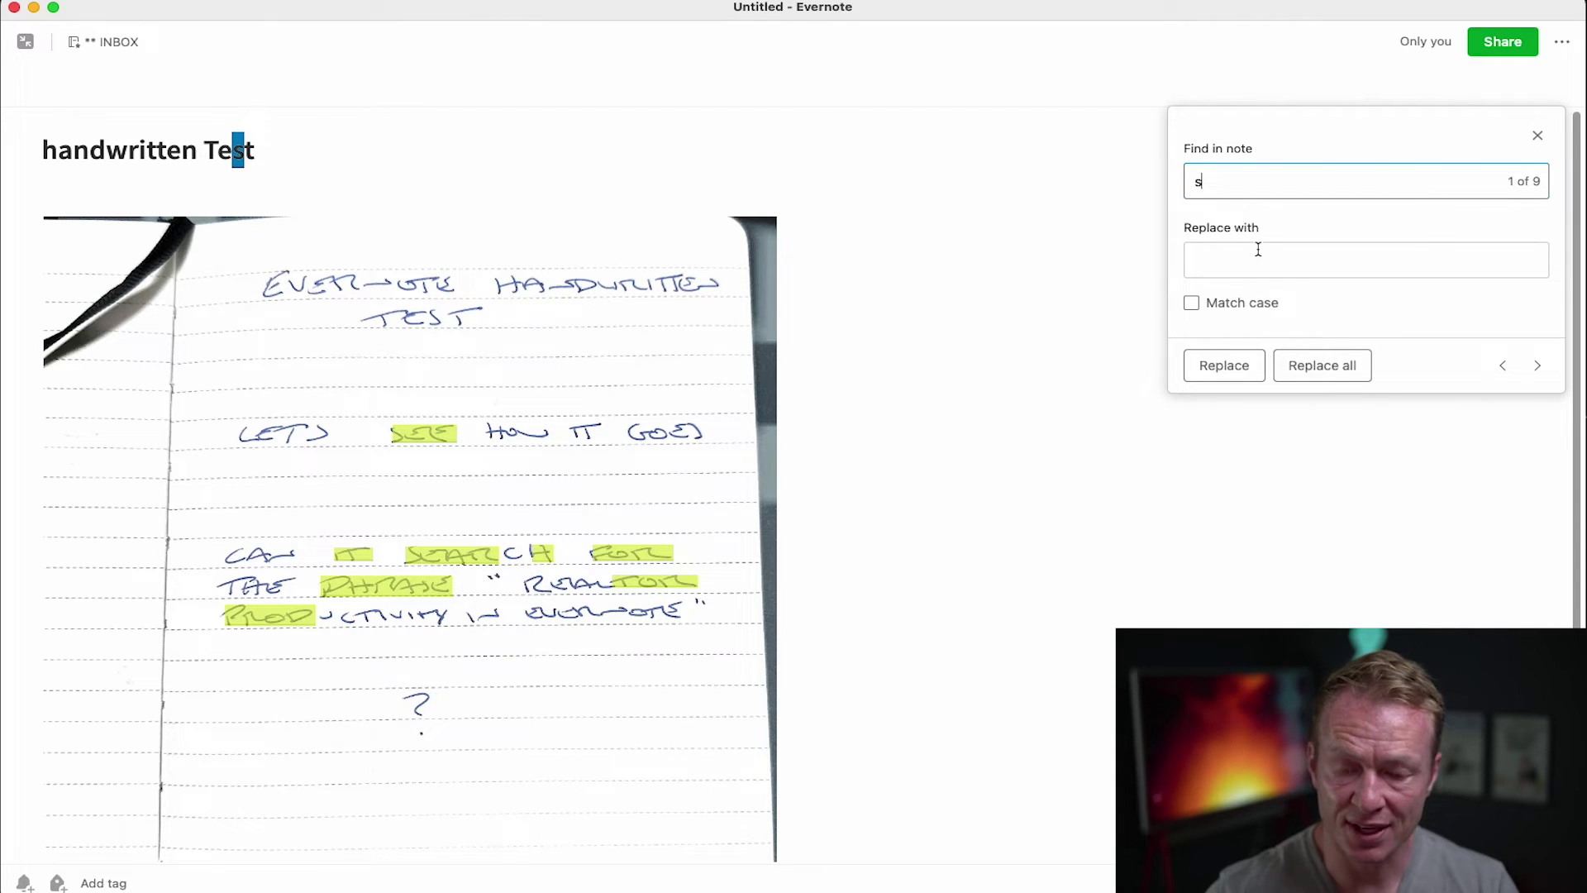
key(BackSpace)
Step: Search the handwriting for 'realtor', narrowing it to 'rea', then clear the search
text(realtor)
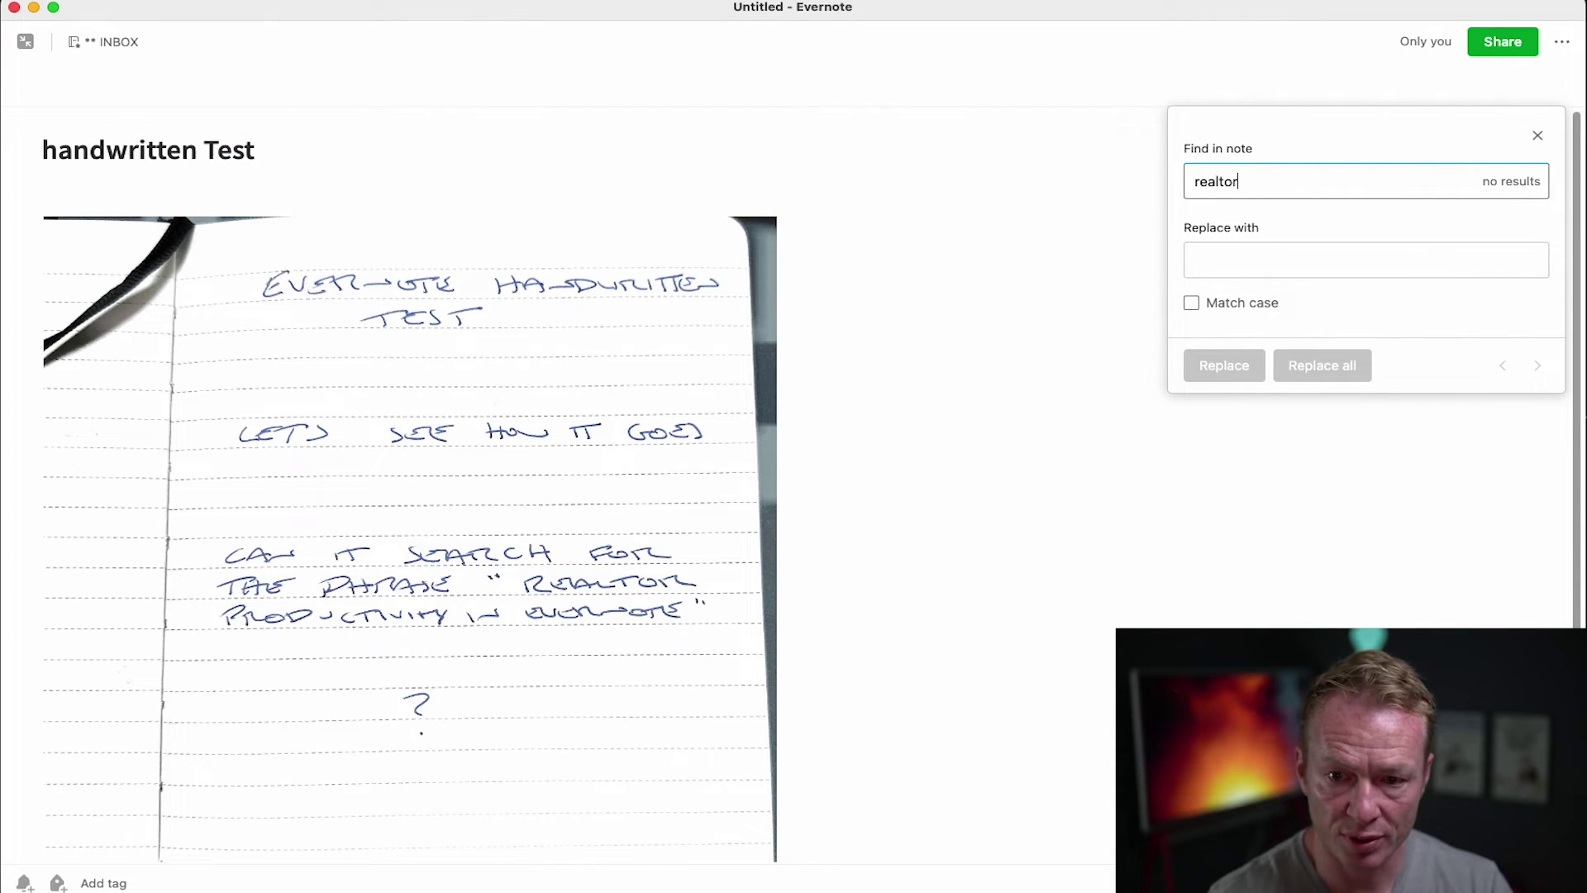
key(BackSpace)
key(BackSpace)
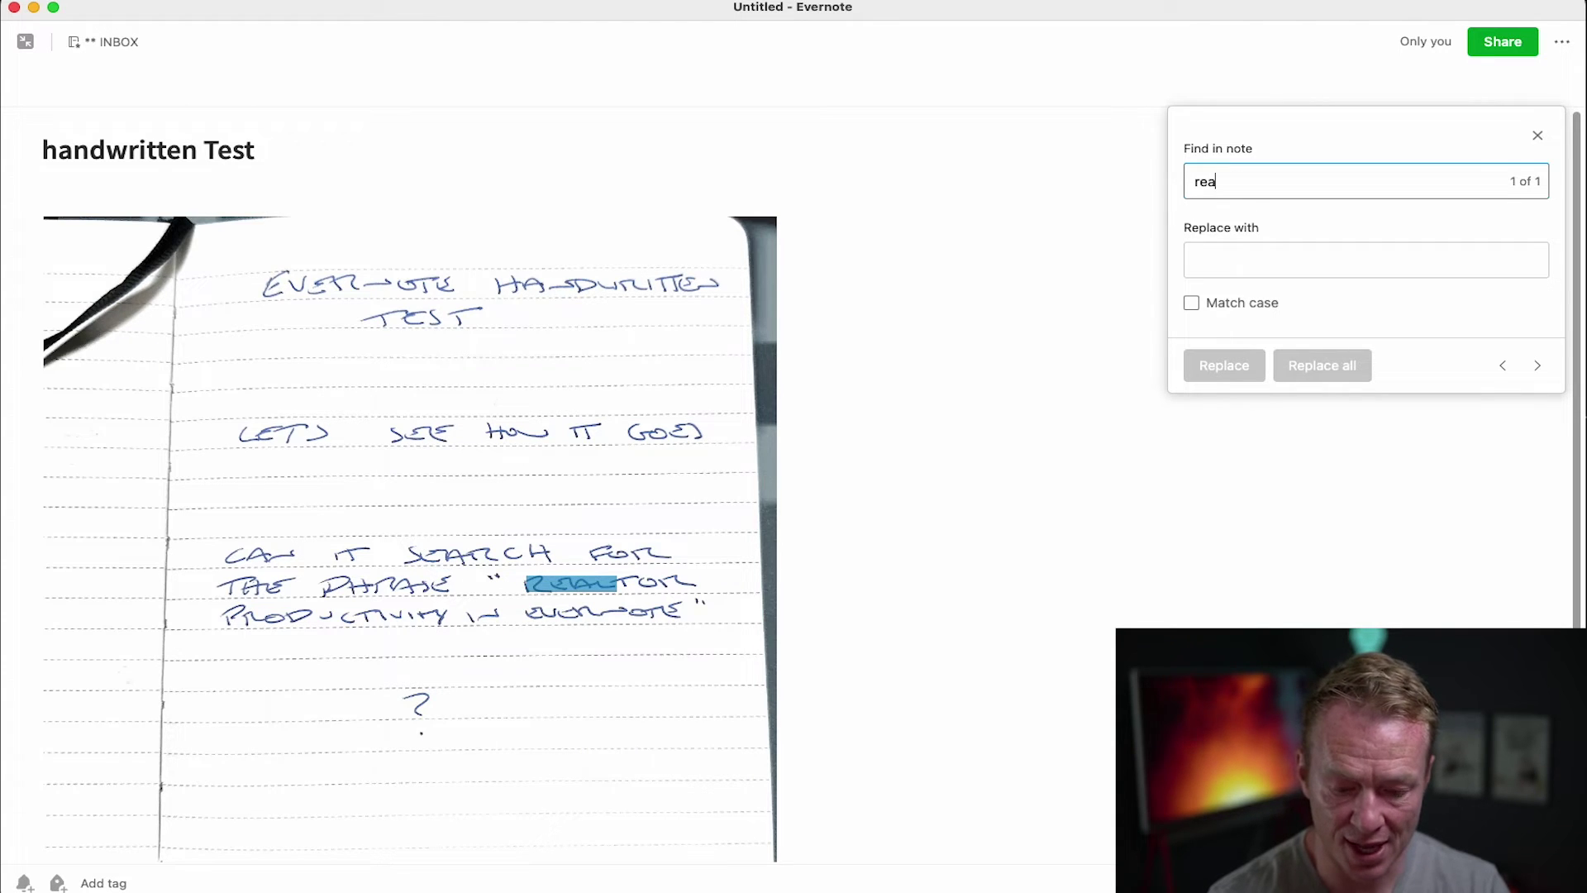
text(l)
key(BackSpace)
key(BackSpace)
key(BackSpace)
key(BackSpace)
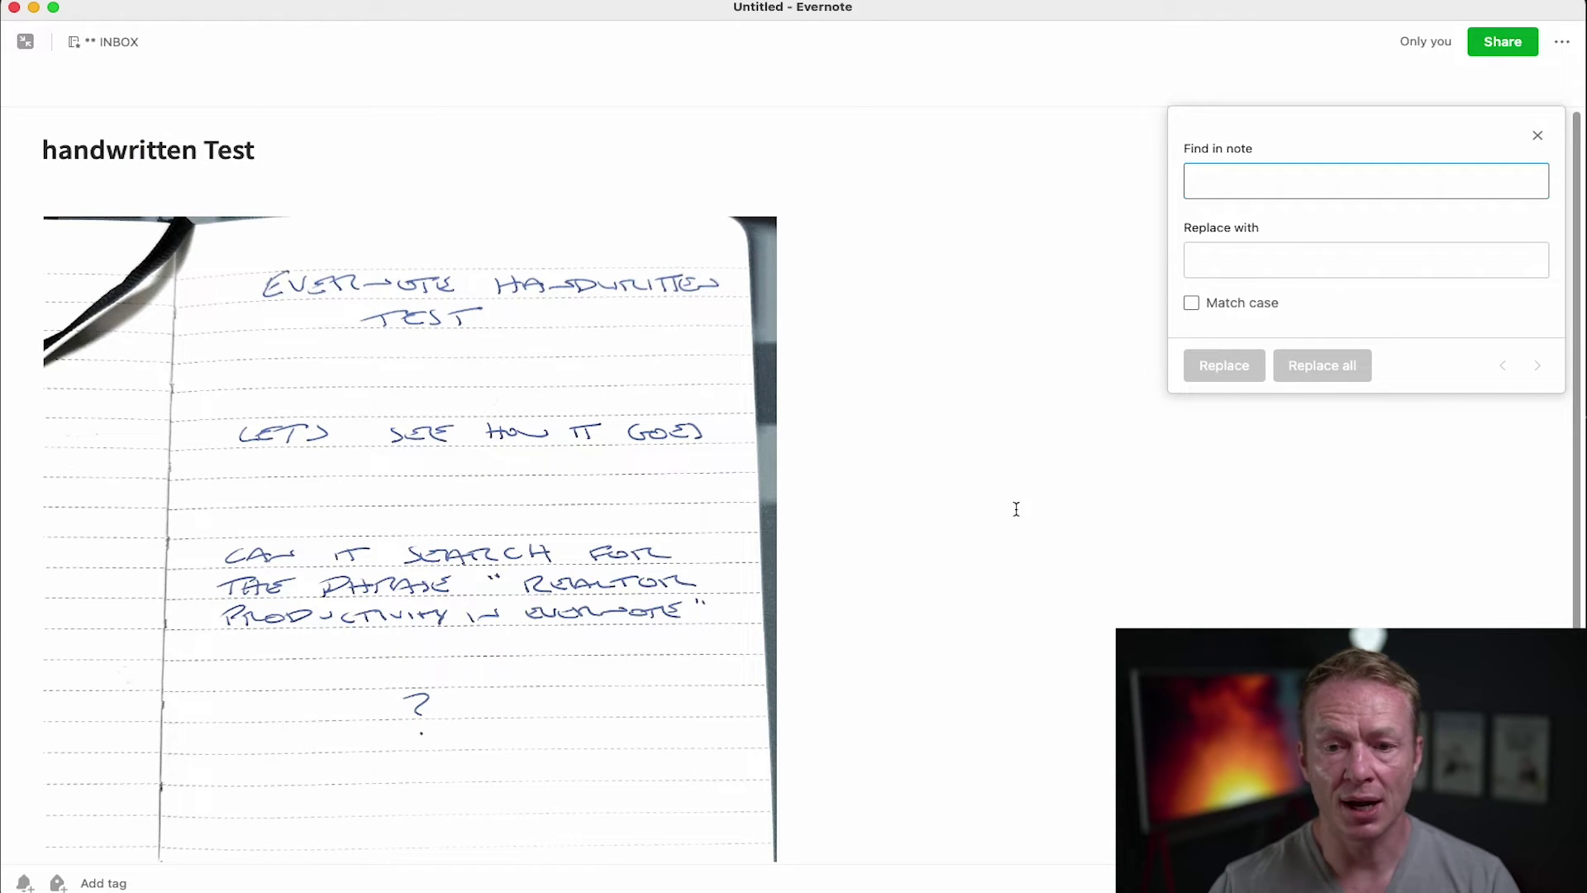
scroll(965, 535, down, 2)
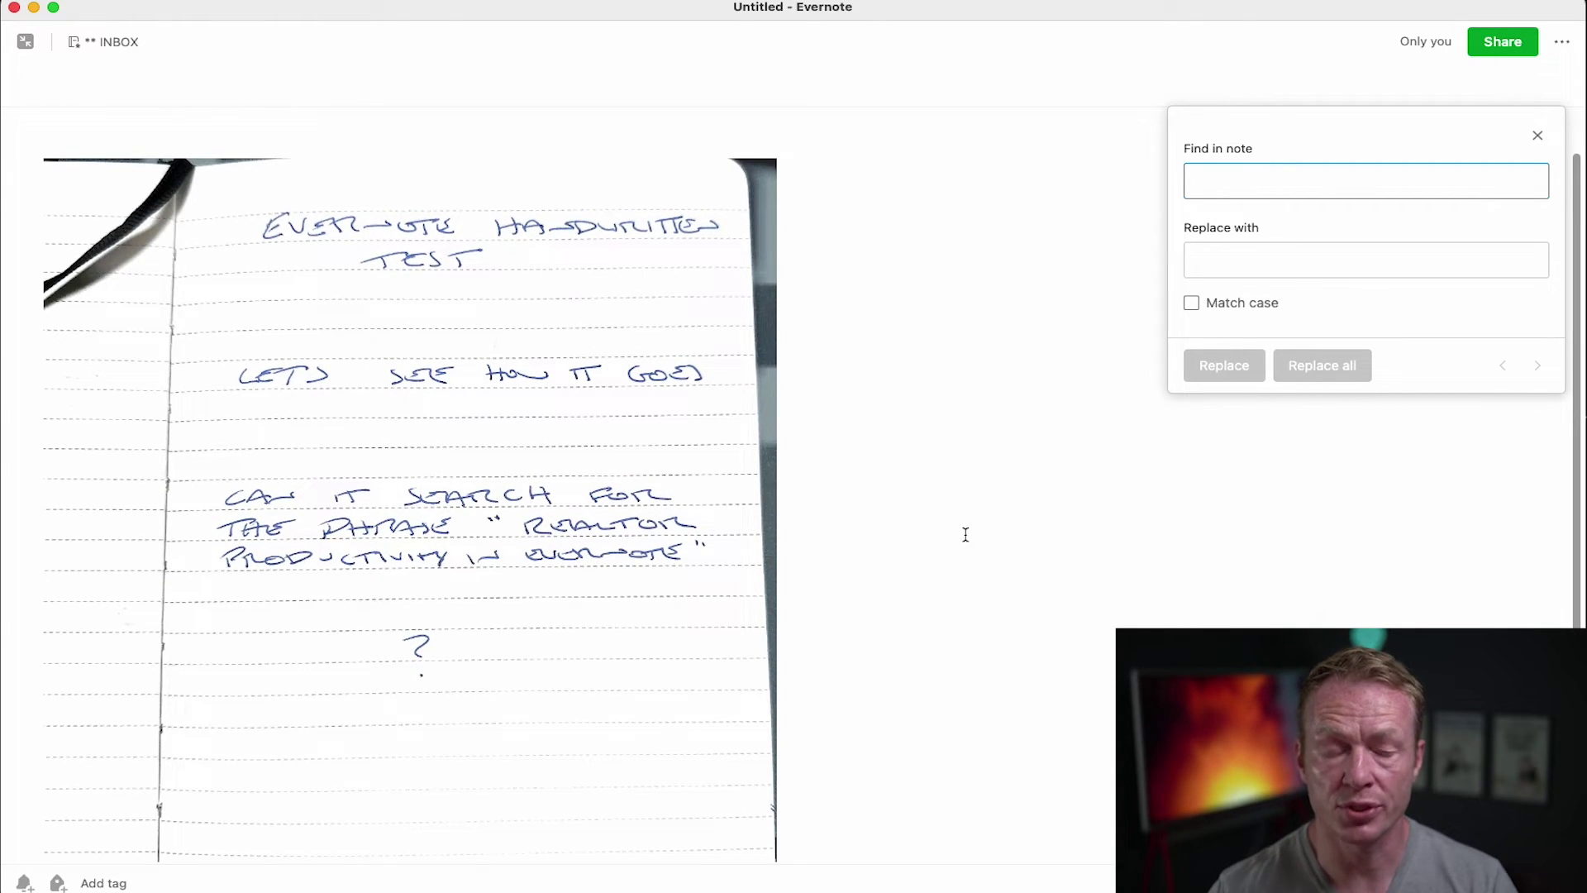
scroll(937, 550, up, 1)
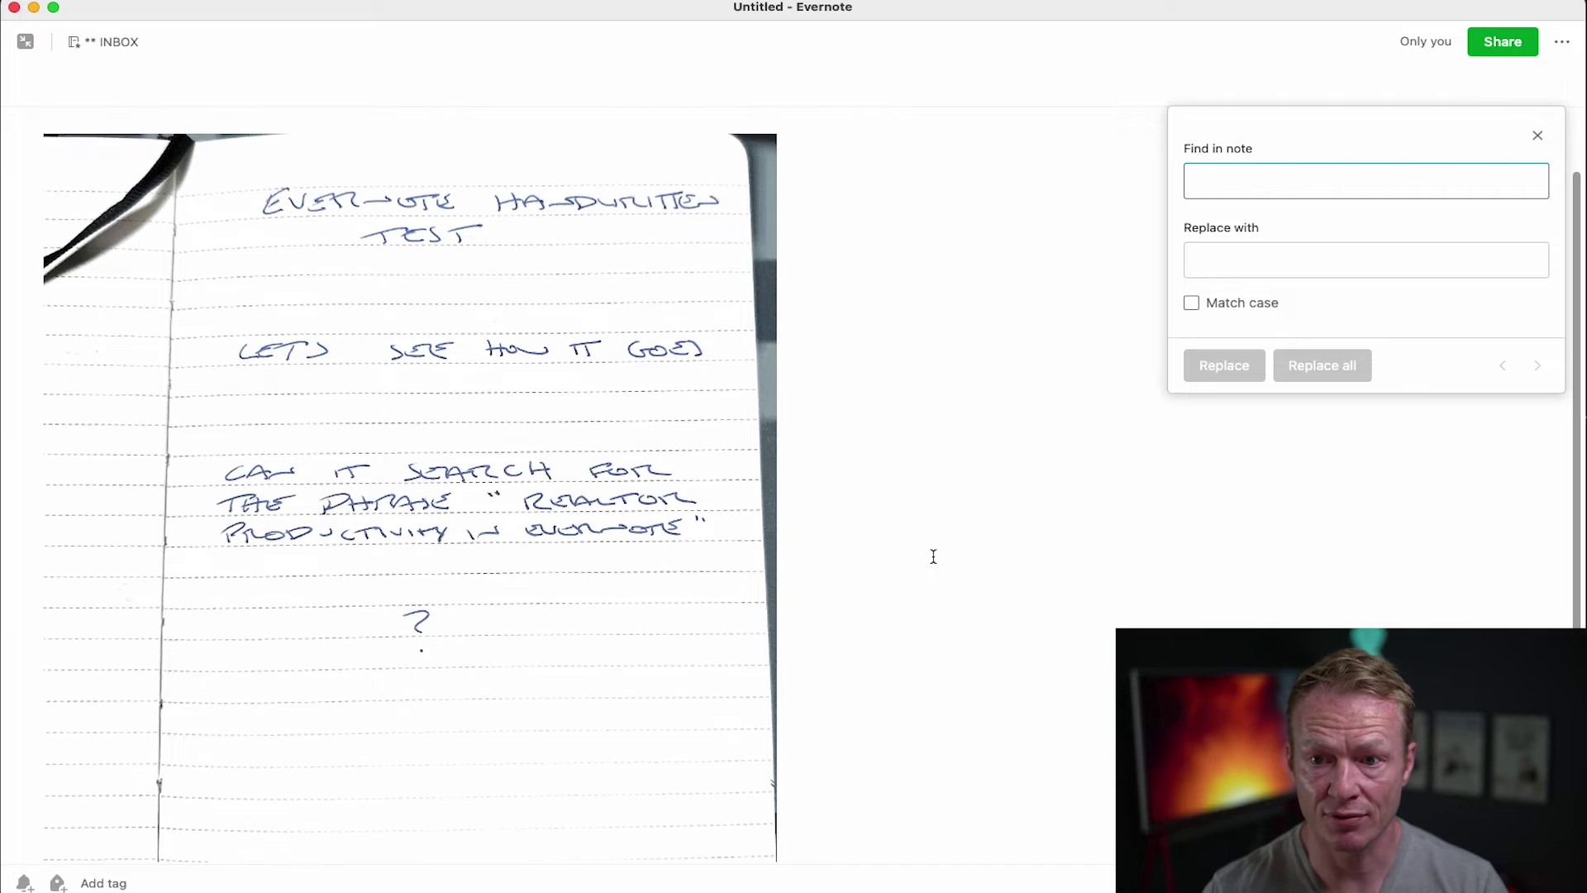
Step: Close the in-note find and shrink the handwritten page image further
click(1537, 134)
scroll(1031, 450, down, 5)
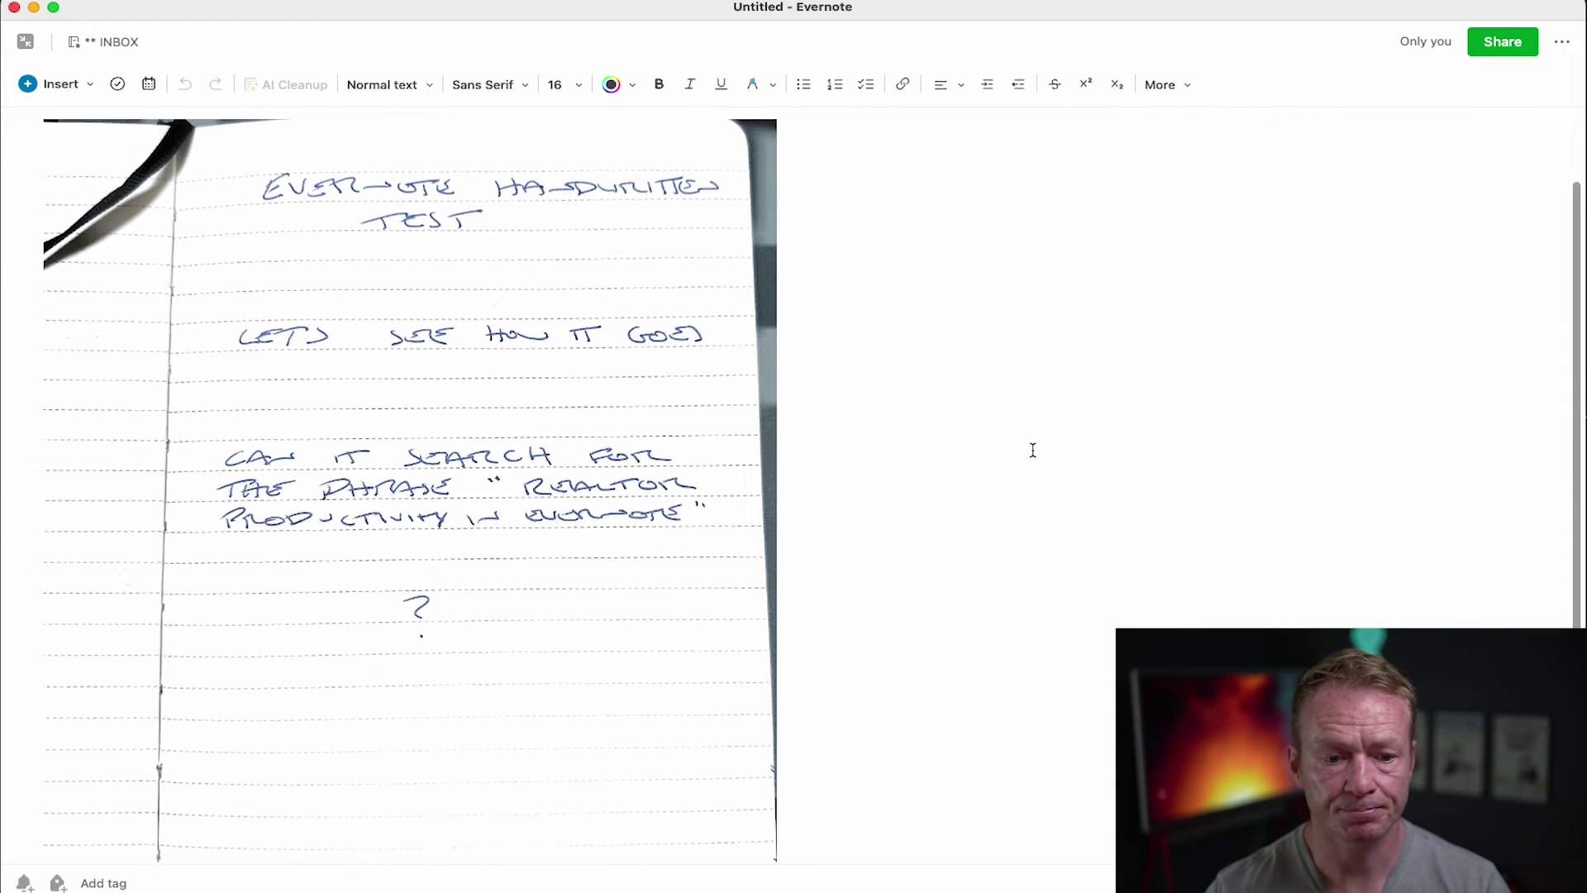
scroll(1032, 449, up, 5)
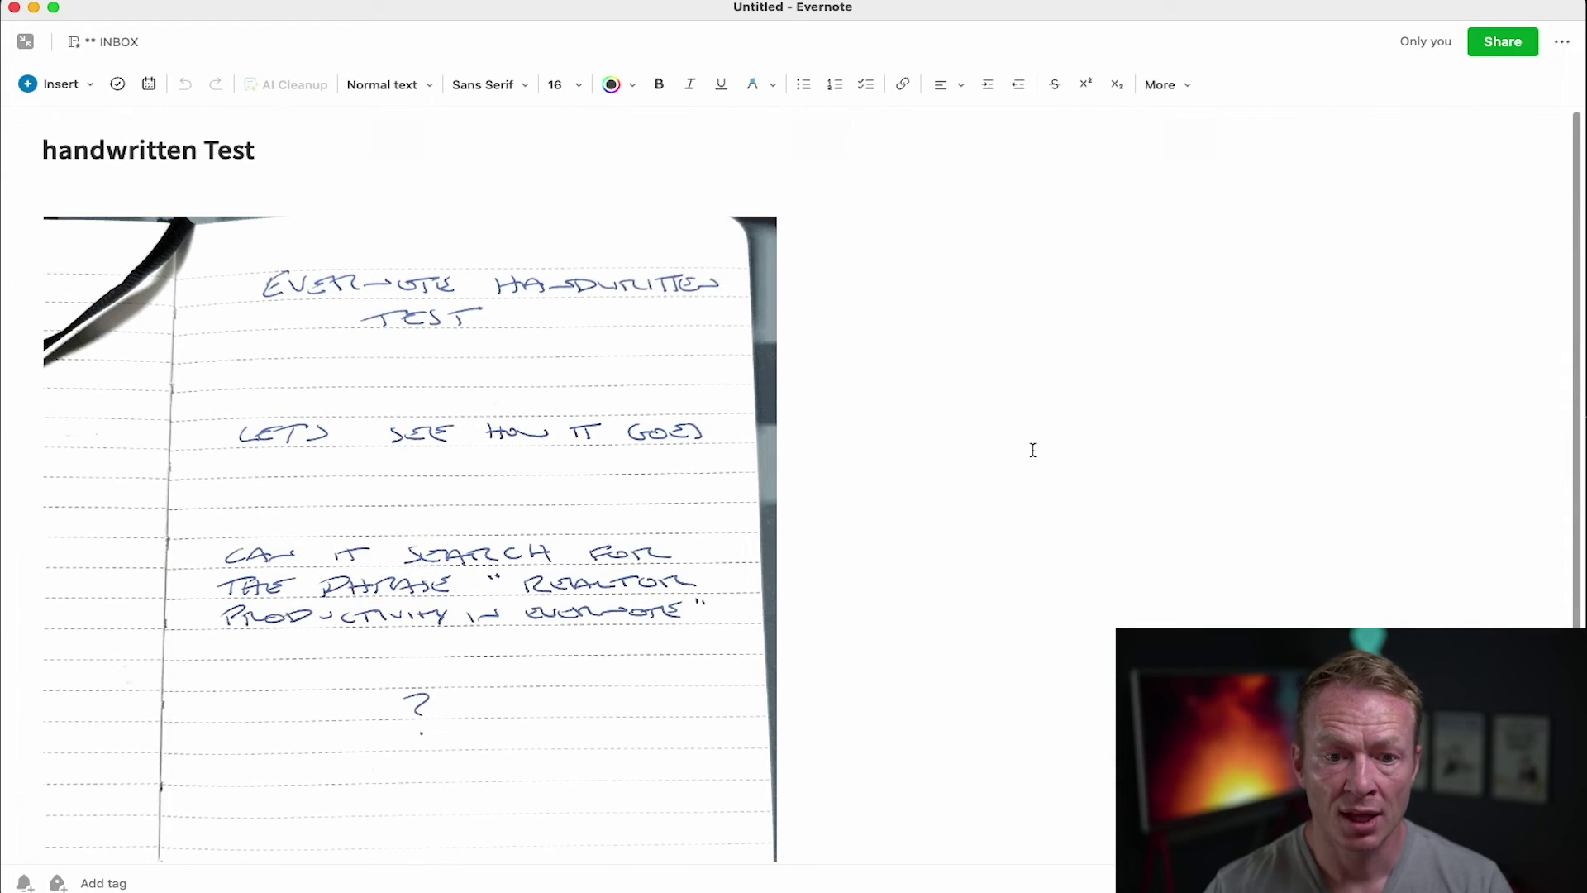
click(752, 527)
scroll(755, 528, down, 6)
drag(778, 807, 588, 553)
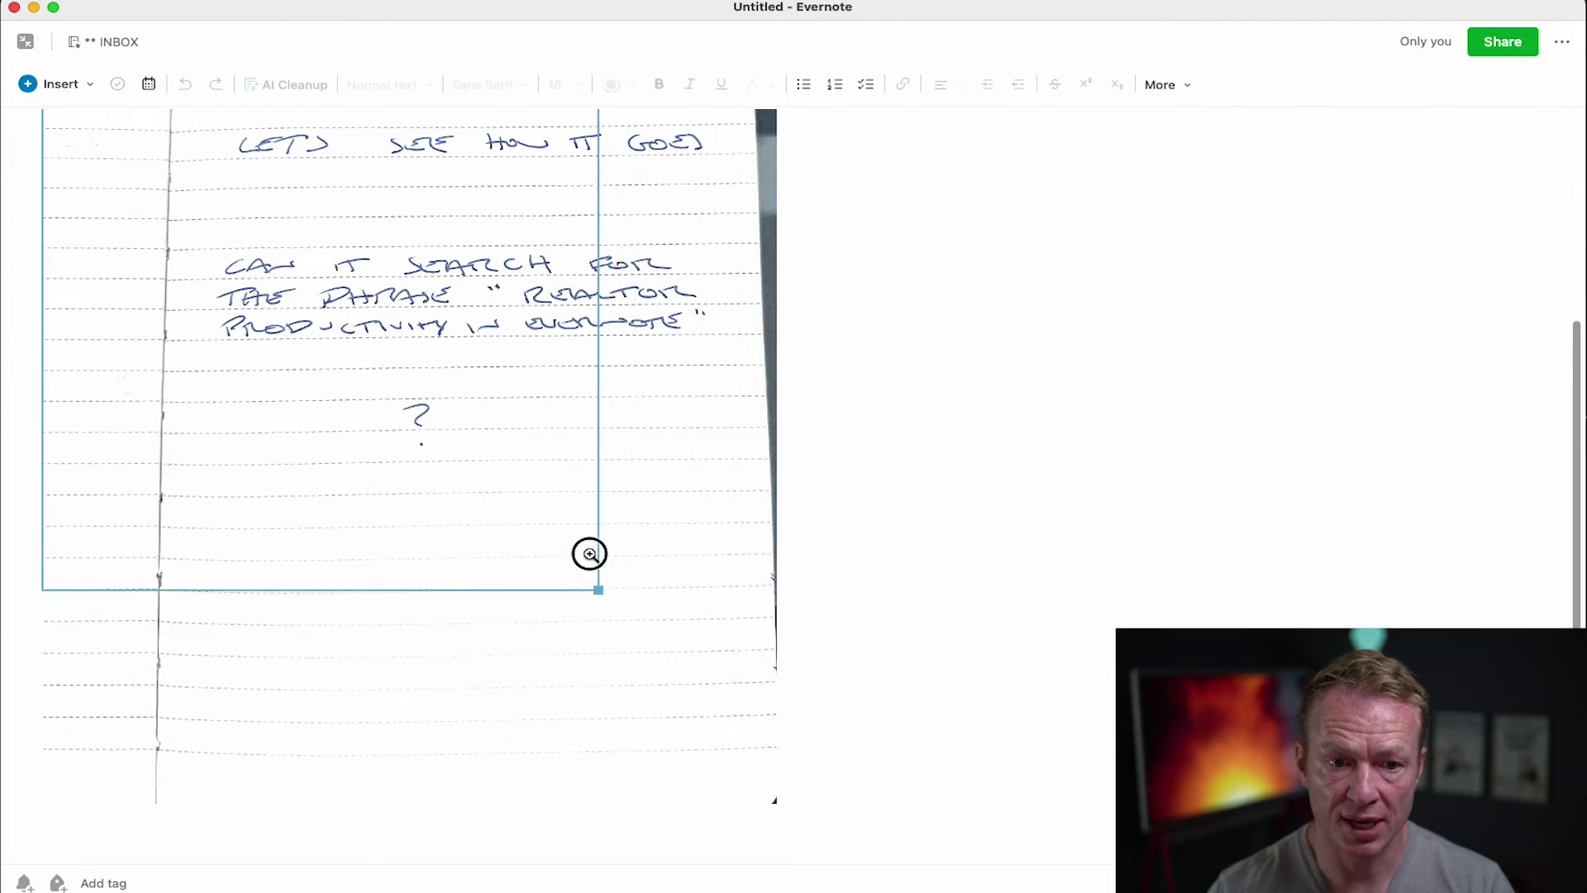
scroll(552, 351, down, 1)
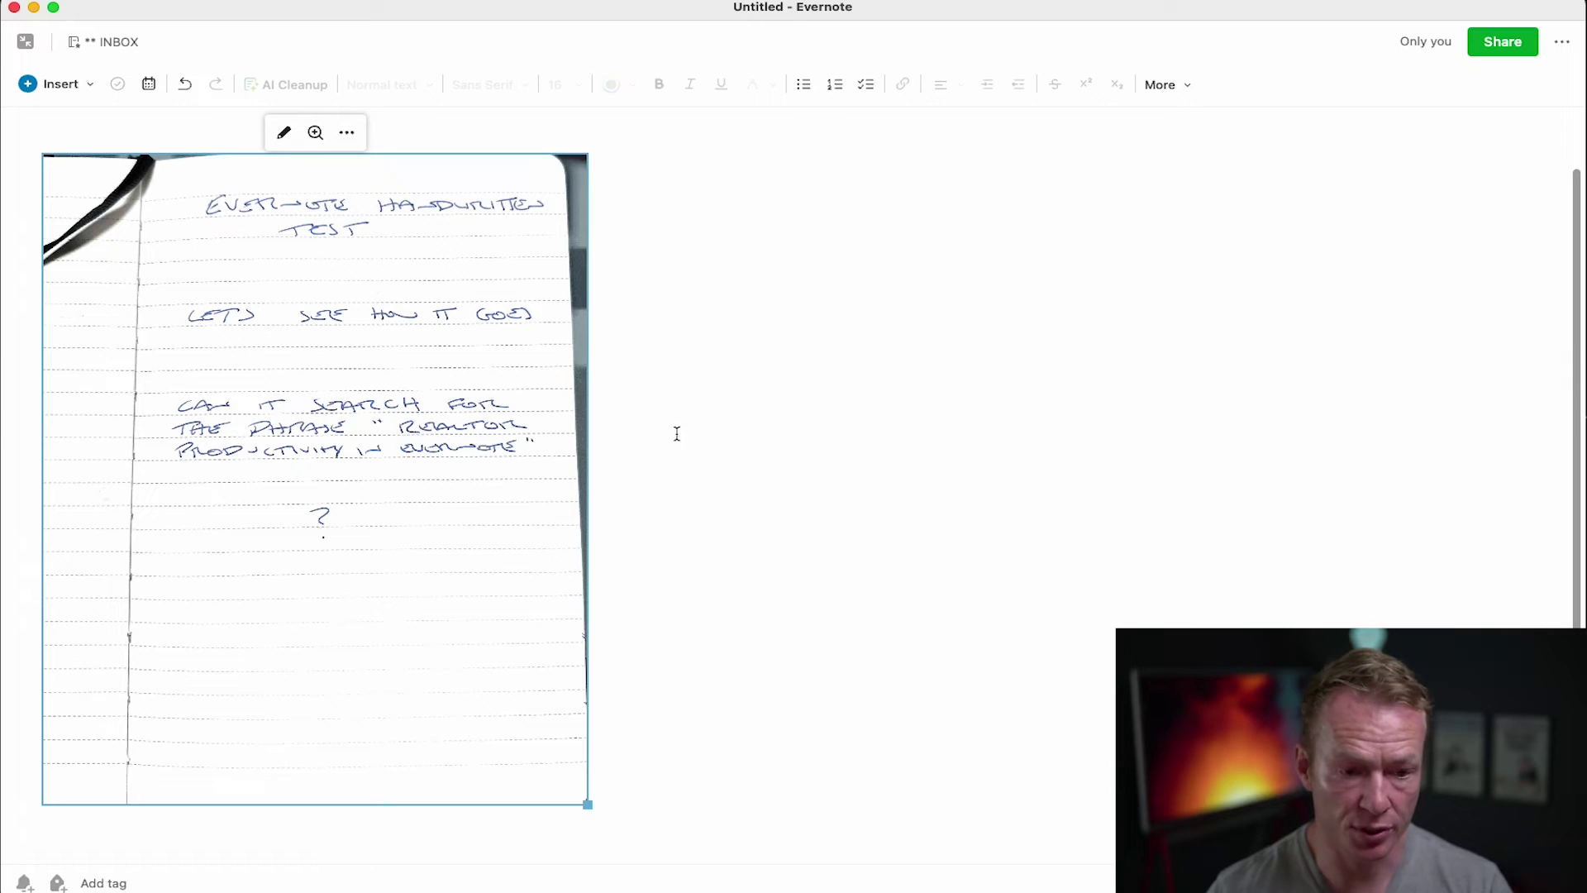
scroll(542, 314, up, 2)
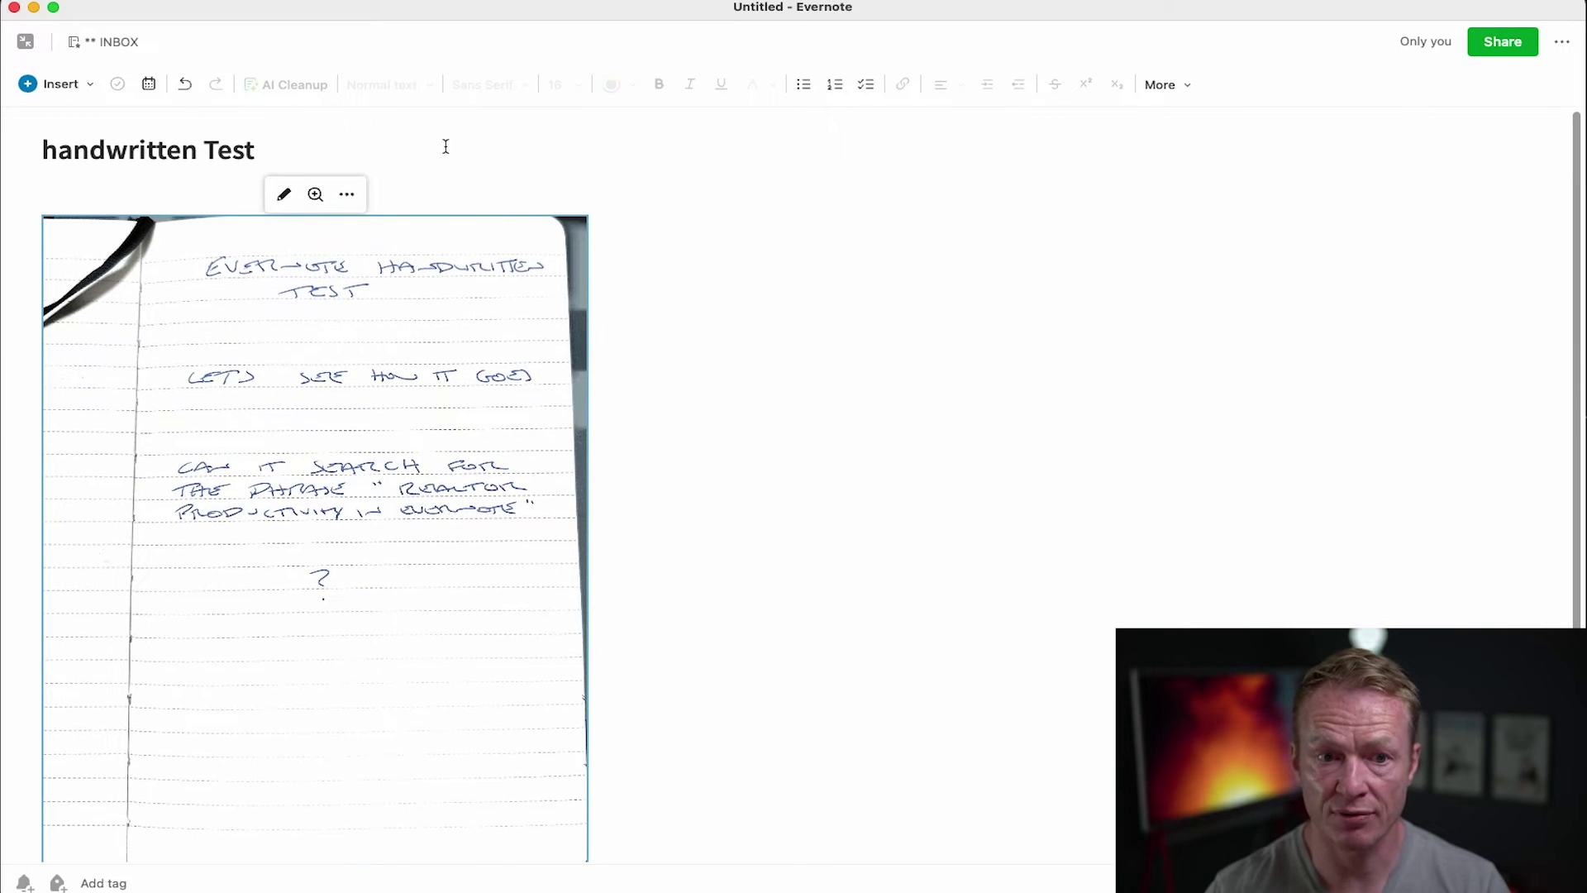
Step: Show the image as the Snapshot.png attachment and rename it to 'Page 1'
click(346, 195)
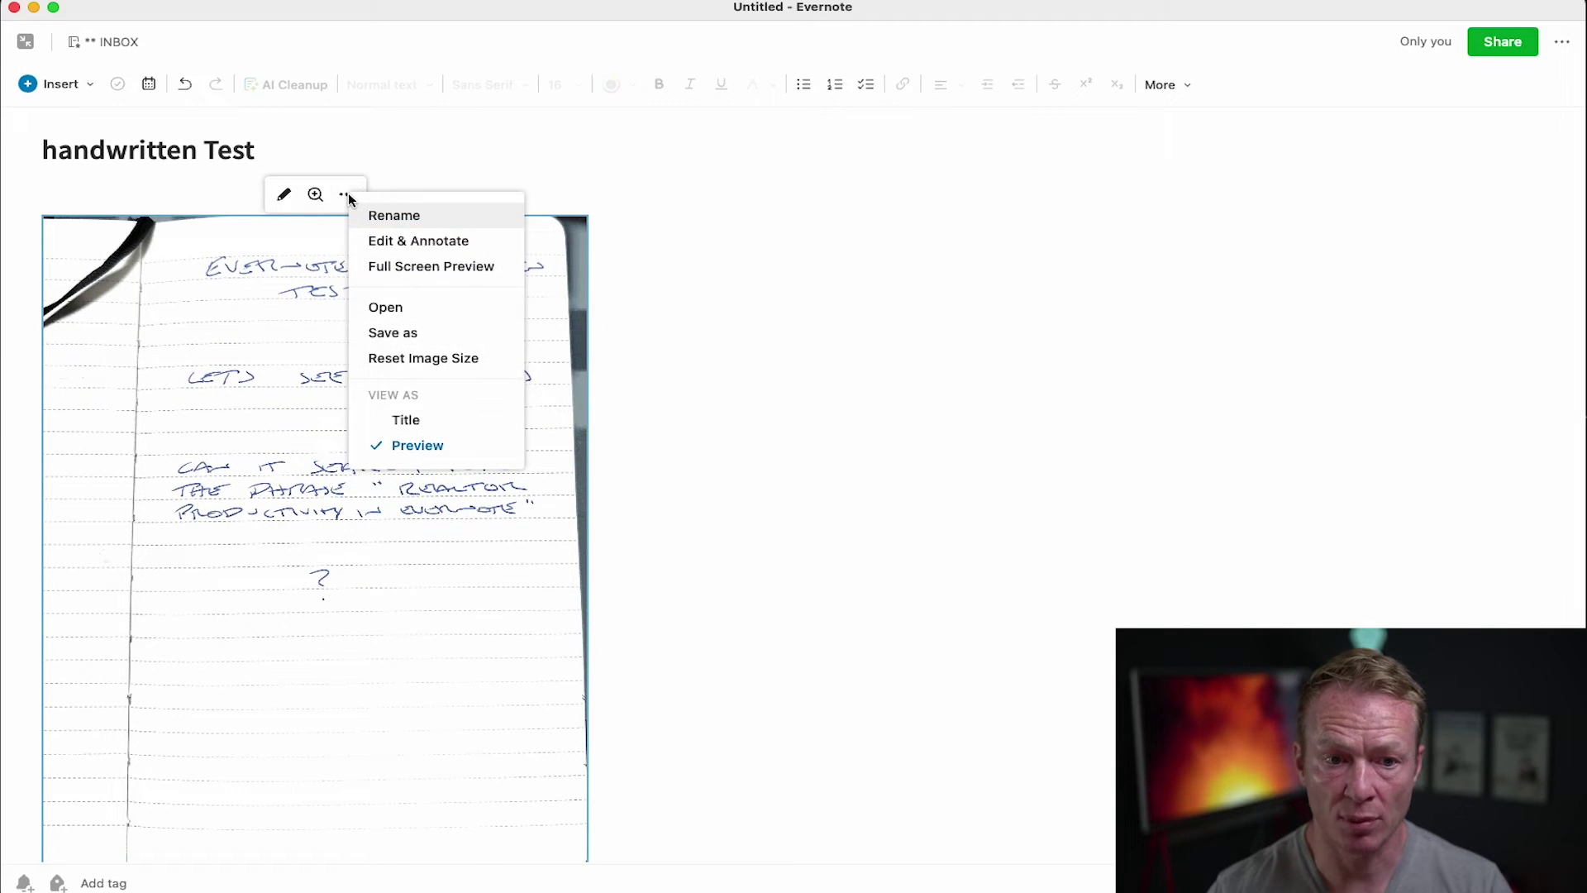
scroll(405, 331, down, 1)
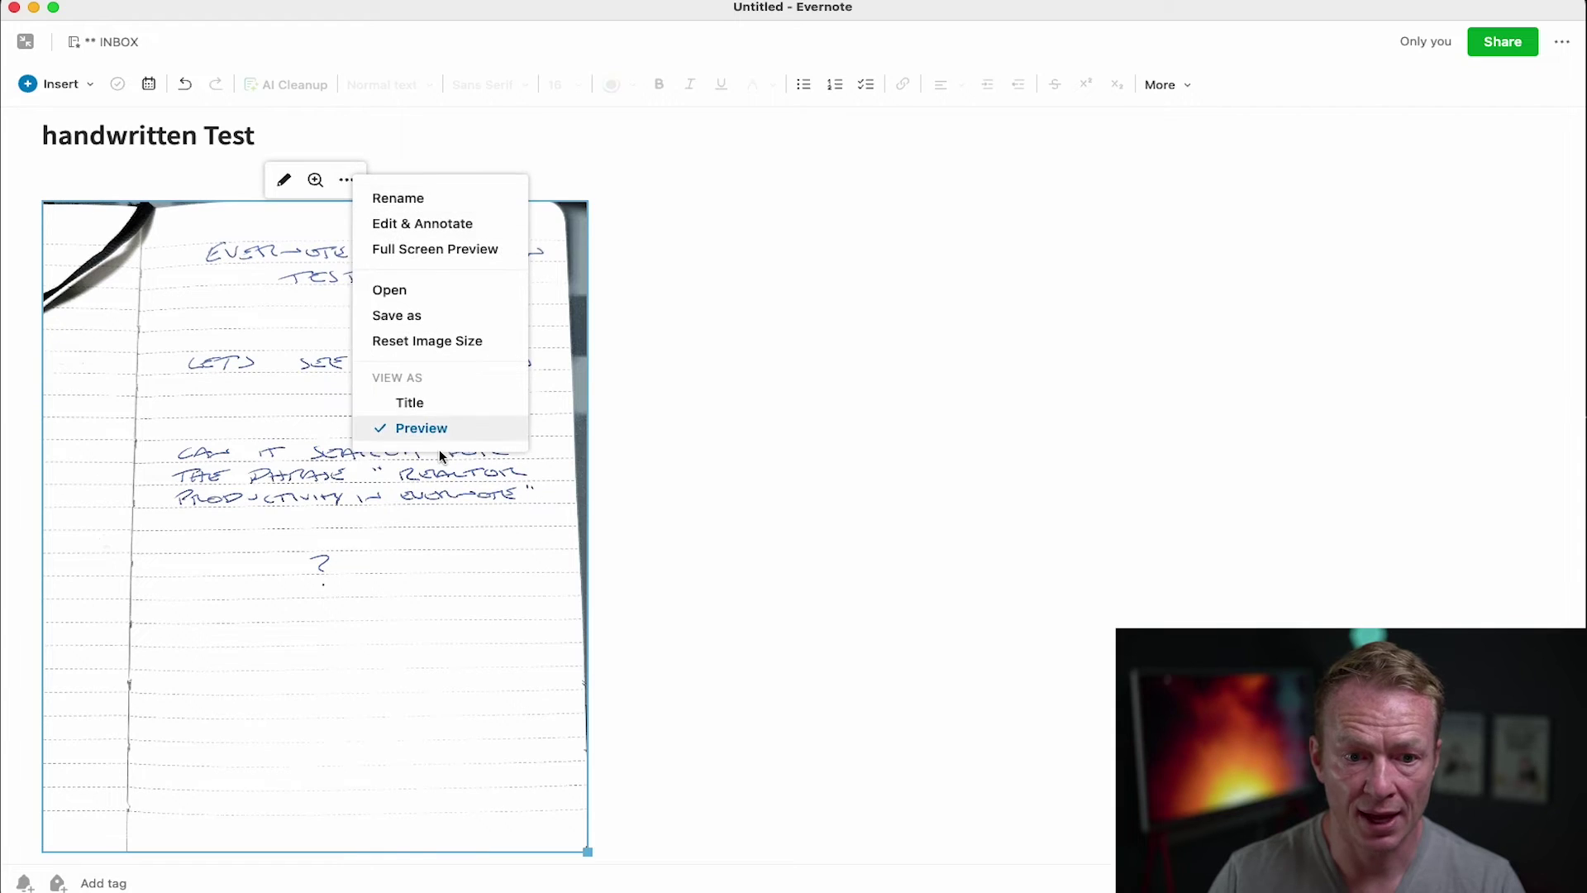
click(437, 405)
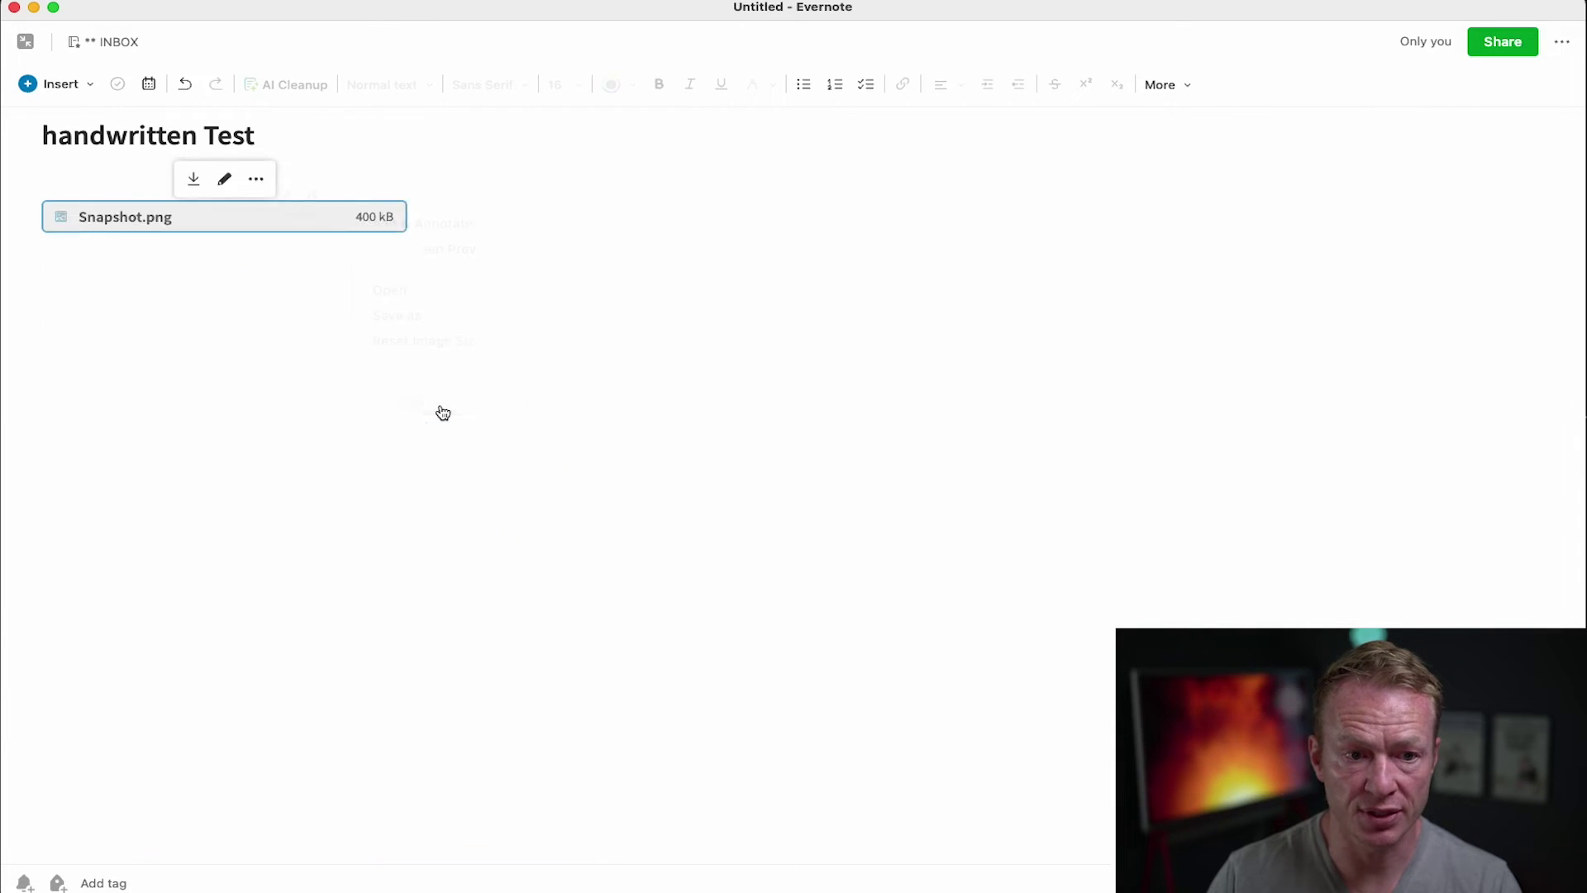
right_click(180, 237)
click(222, 502)
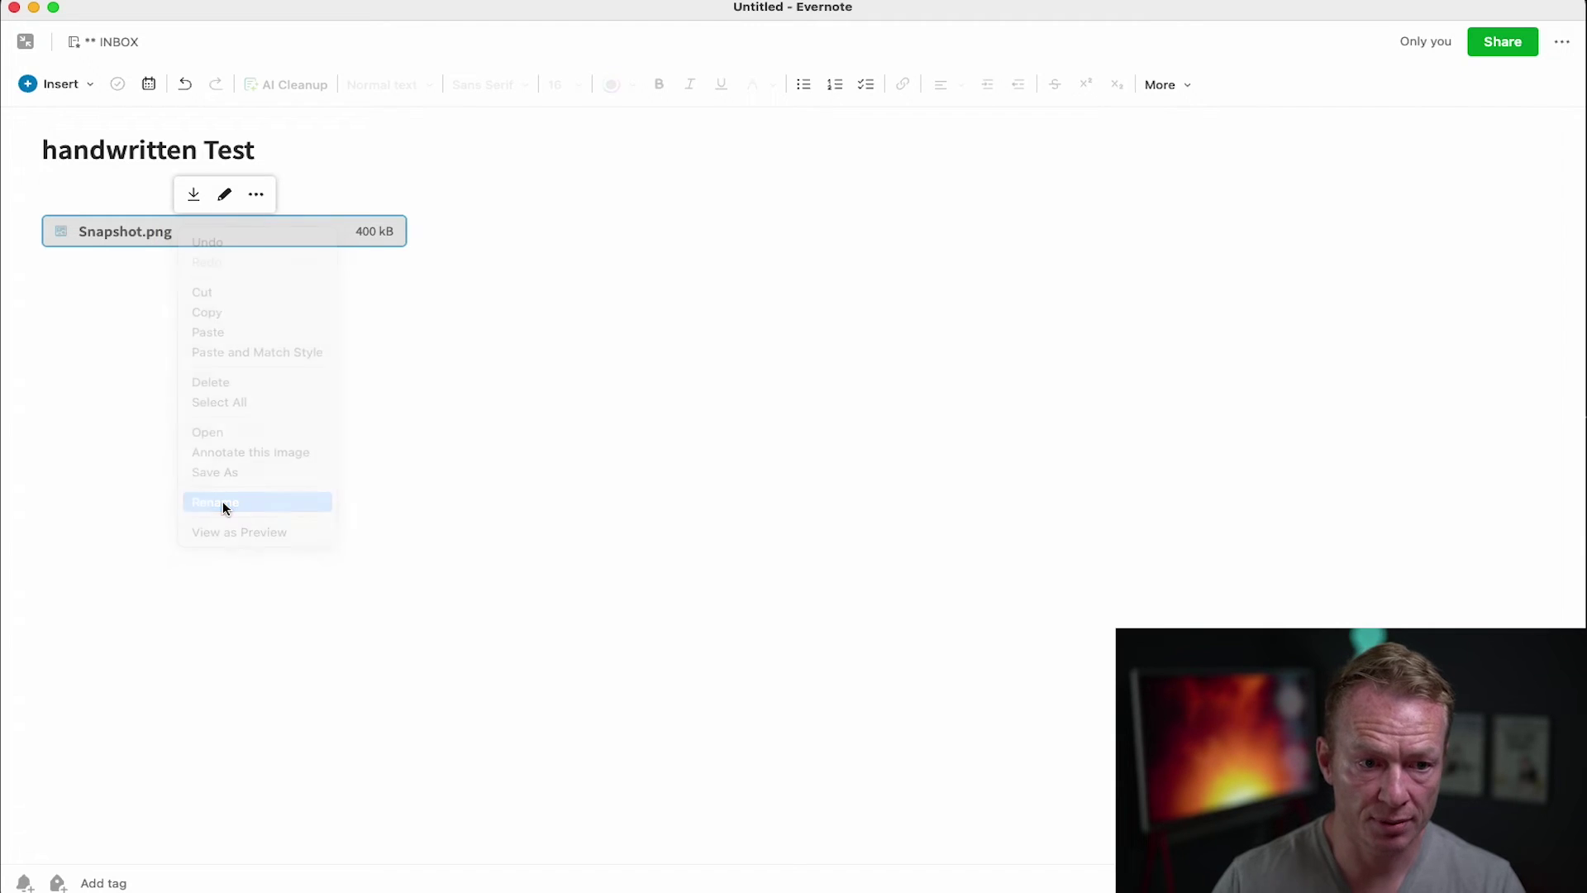
text(Page 1)
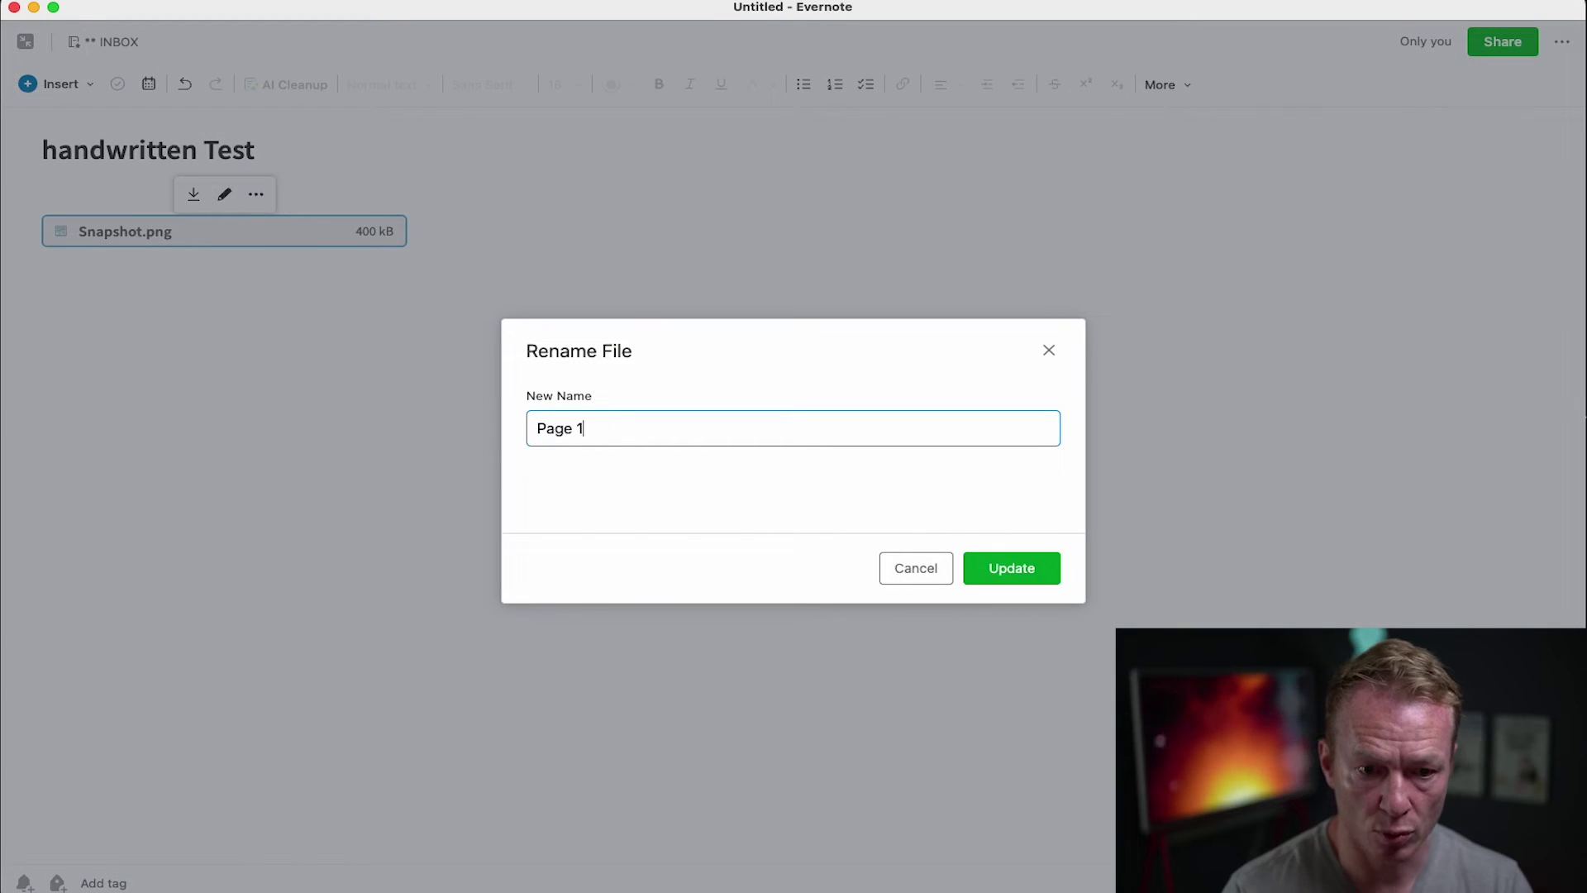
key(Return)
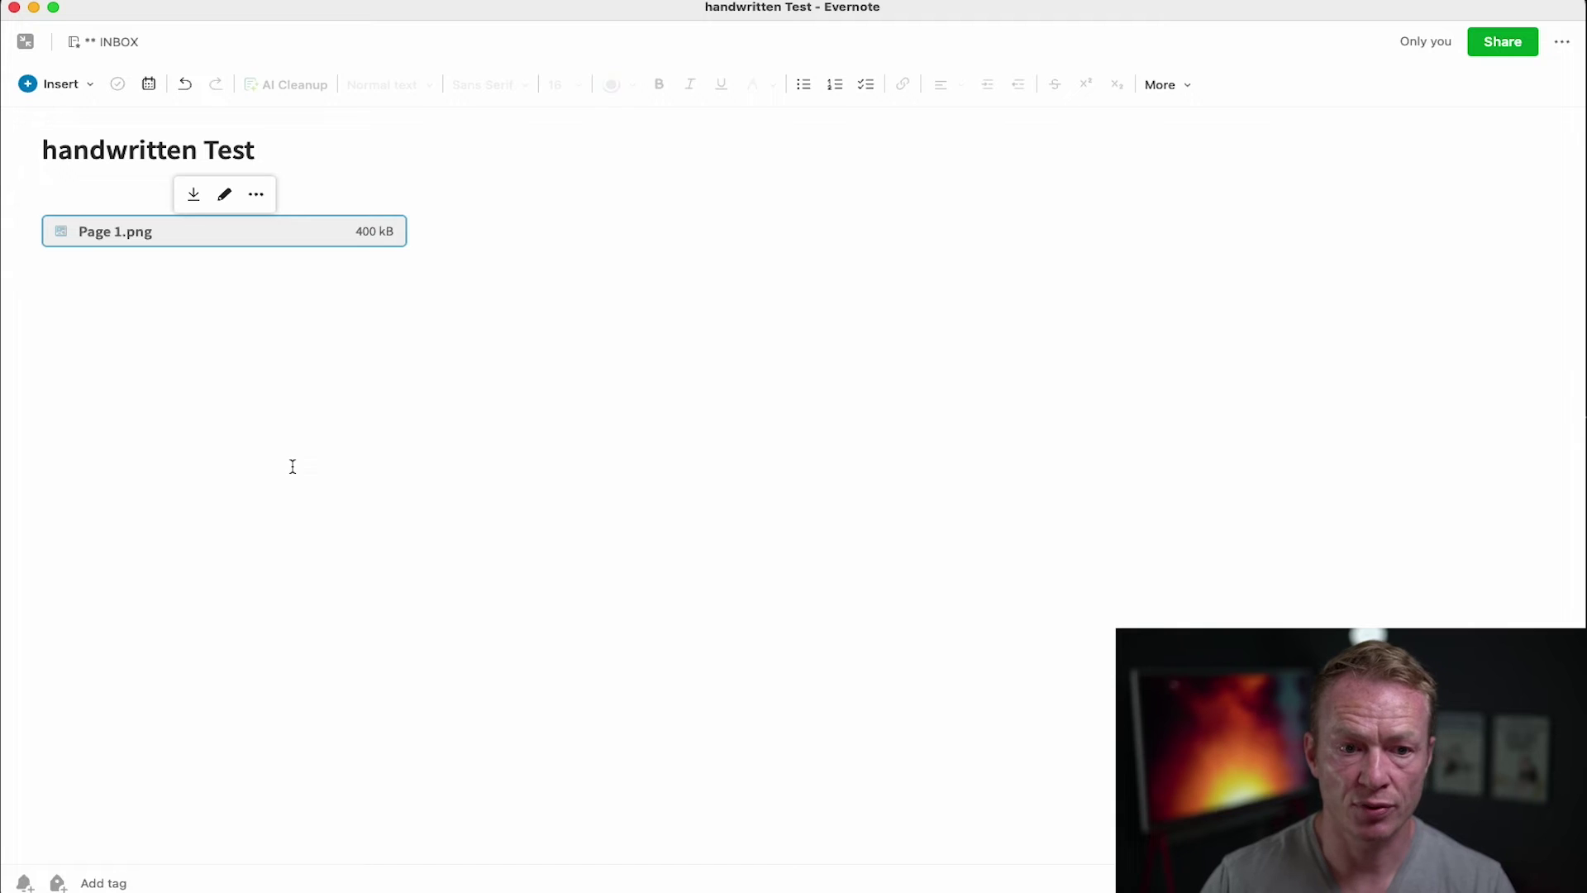
click(293, 467)
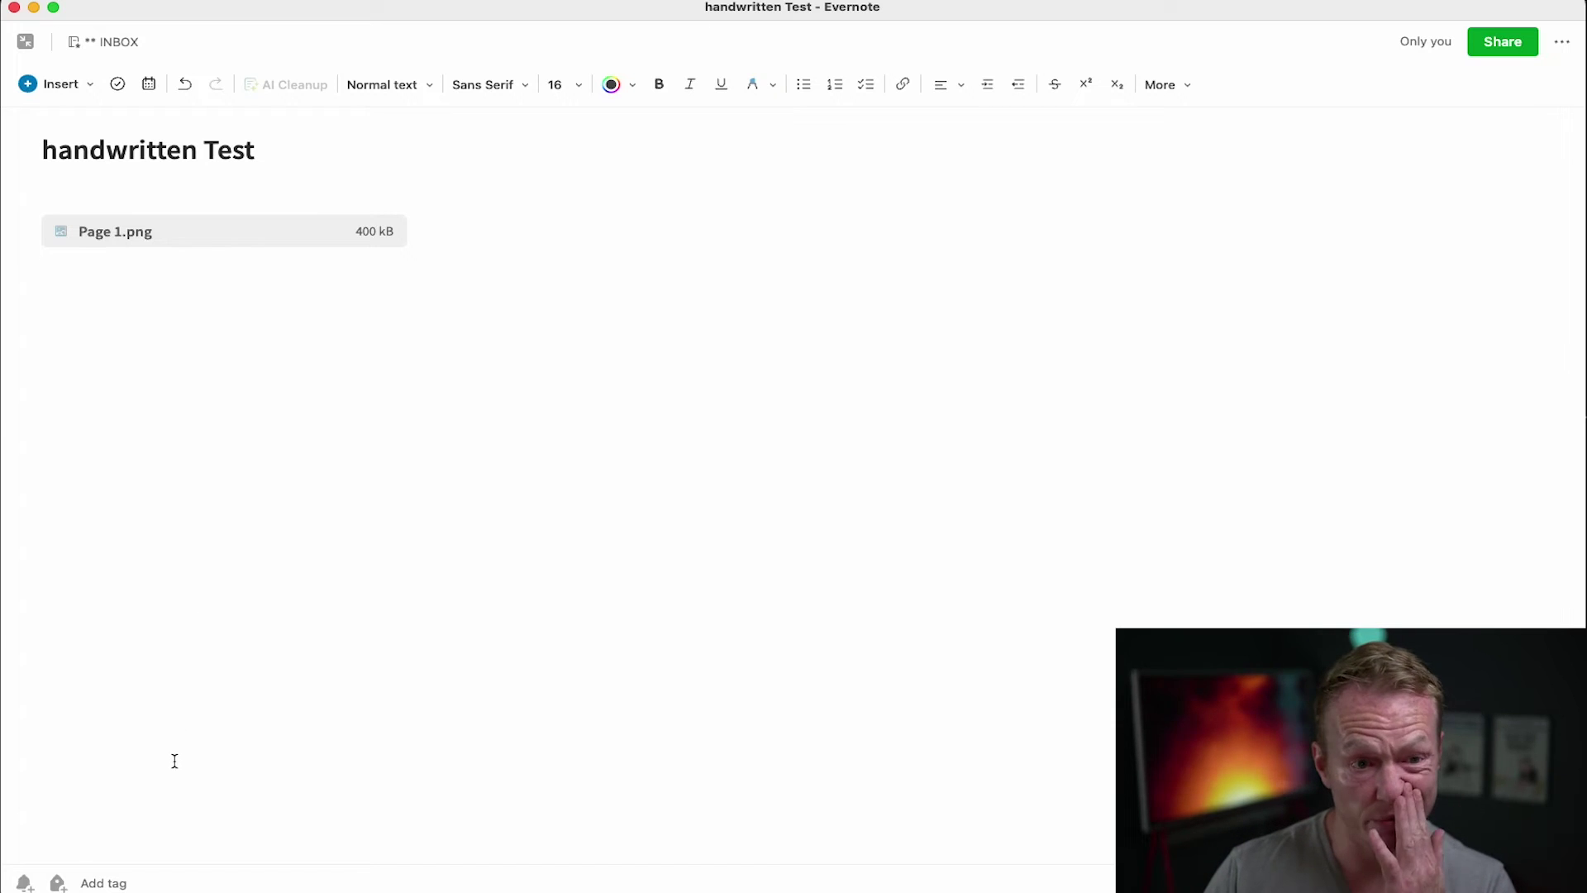
Step: Change the note title to 'NOTEBOOK', then select the Page 1.png attachment
triple_click(168, 149)
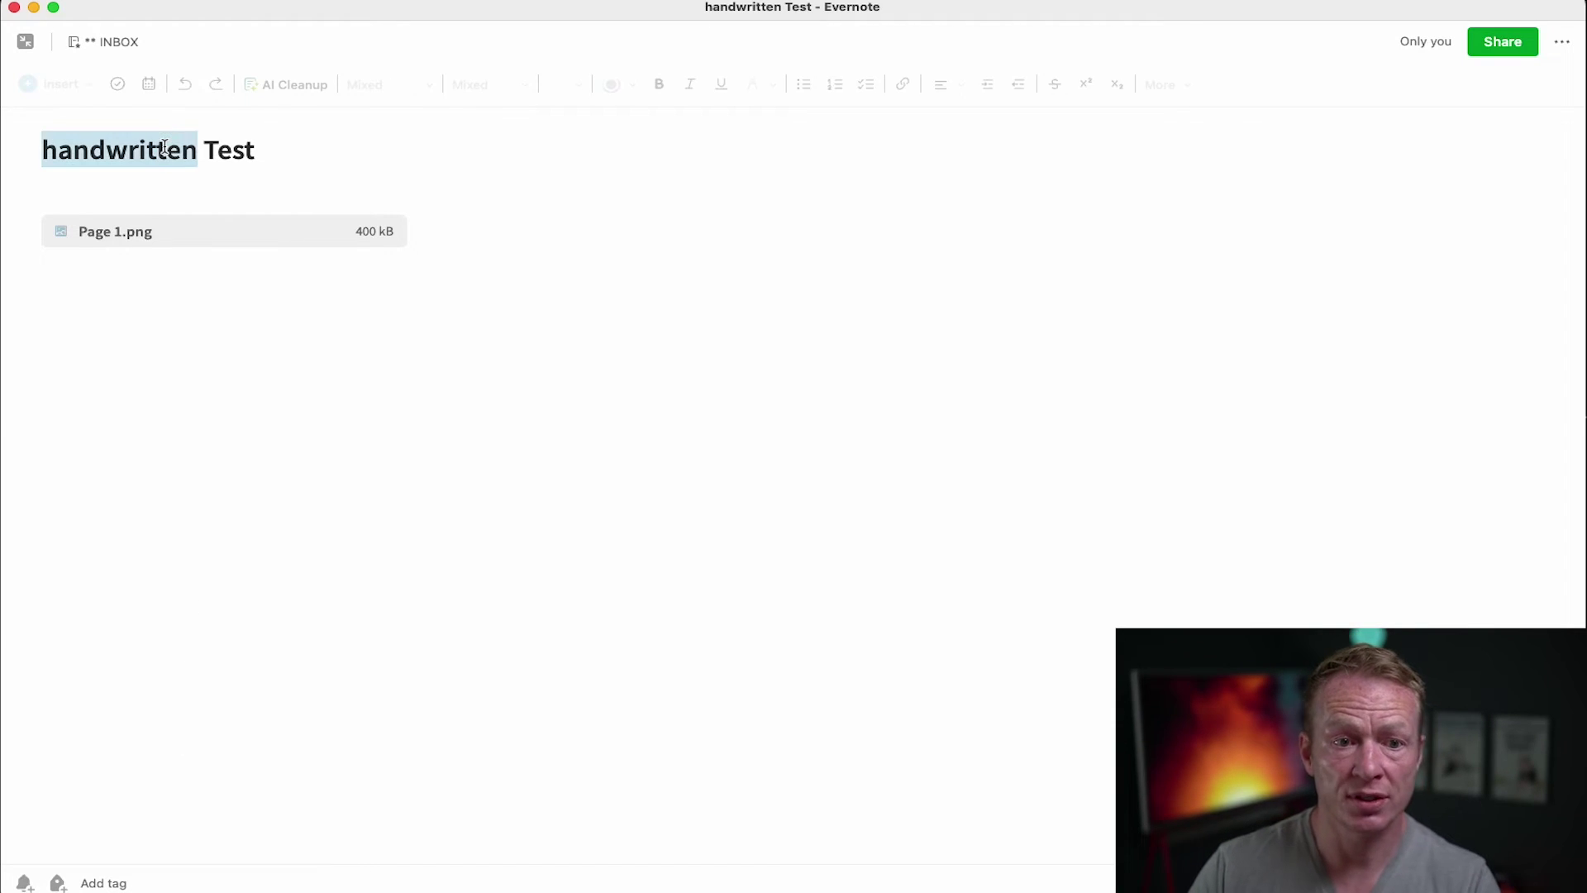
text(NOTEBOOK)
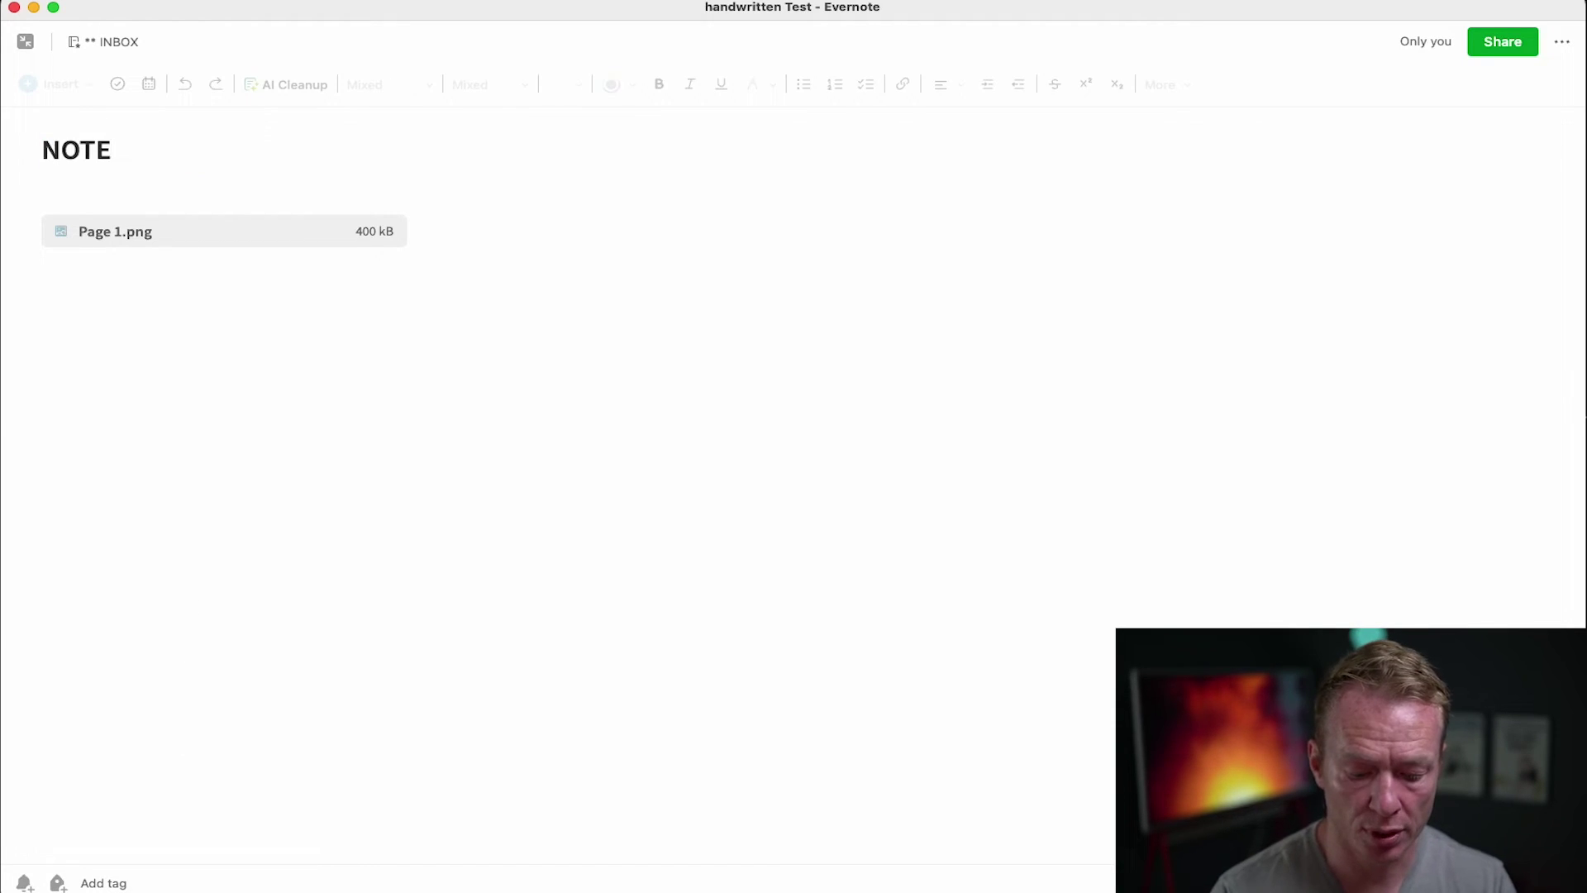
click(159, 324)
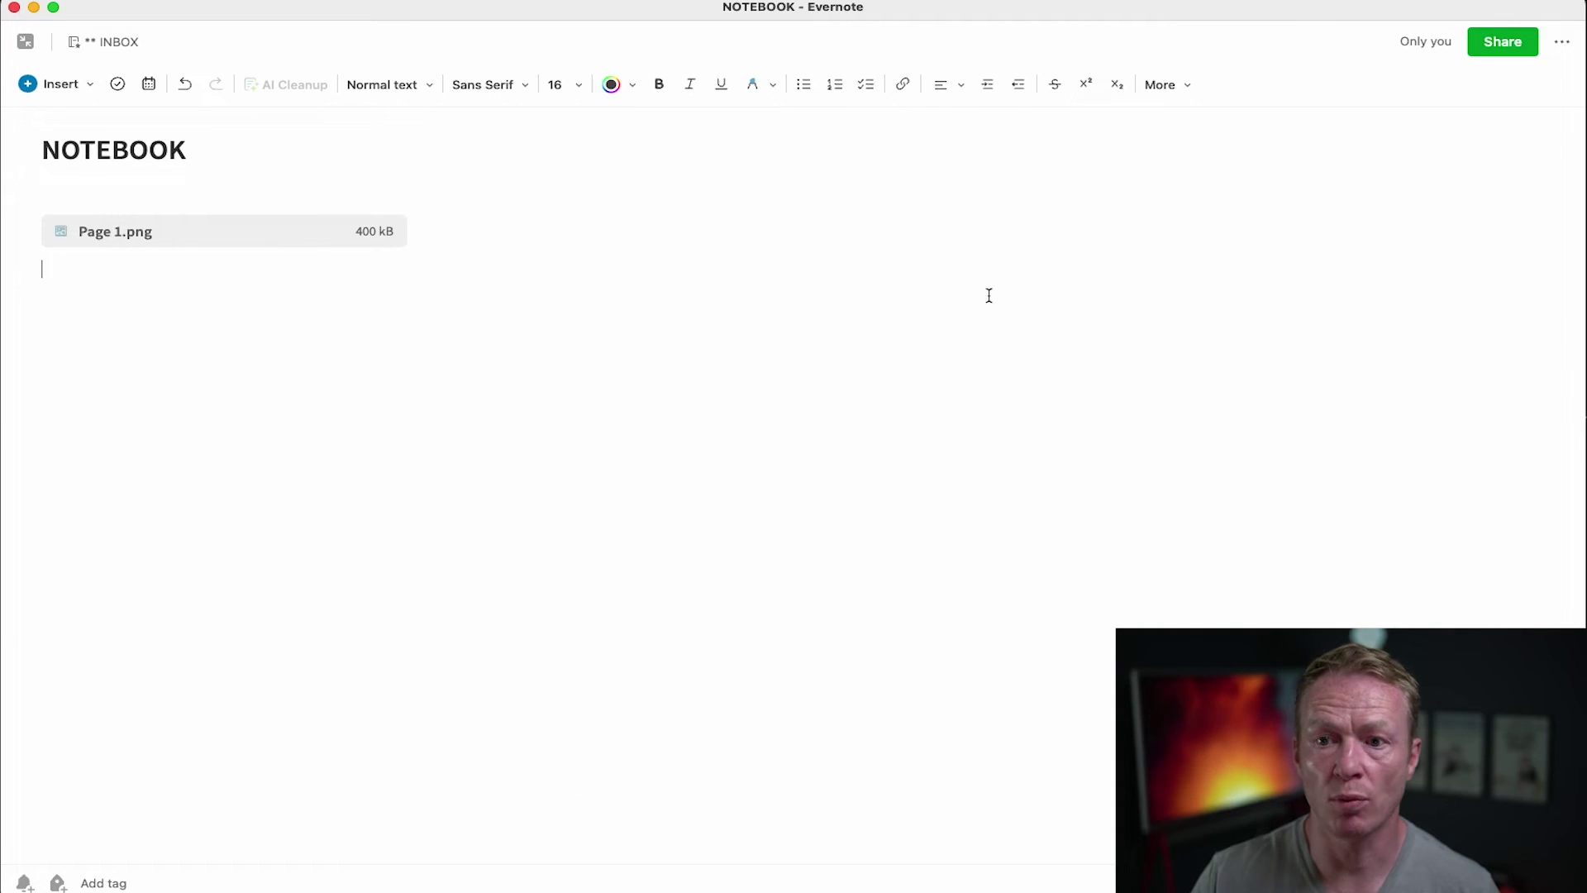
click(1562, 42)
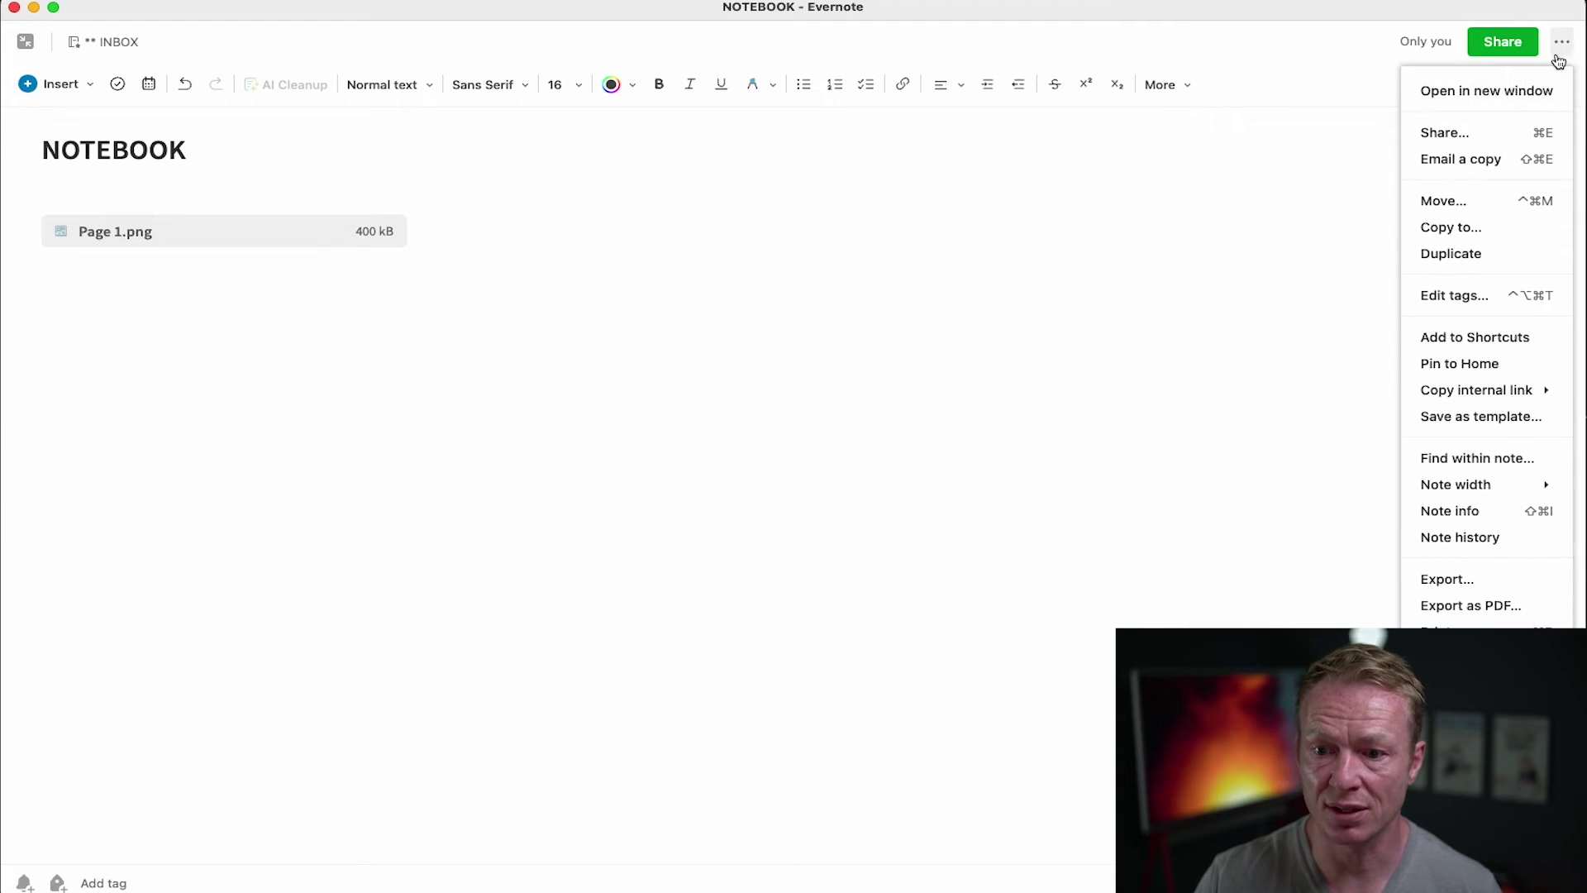
click(1088, 404)
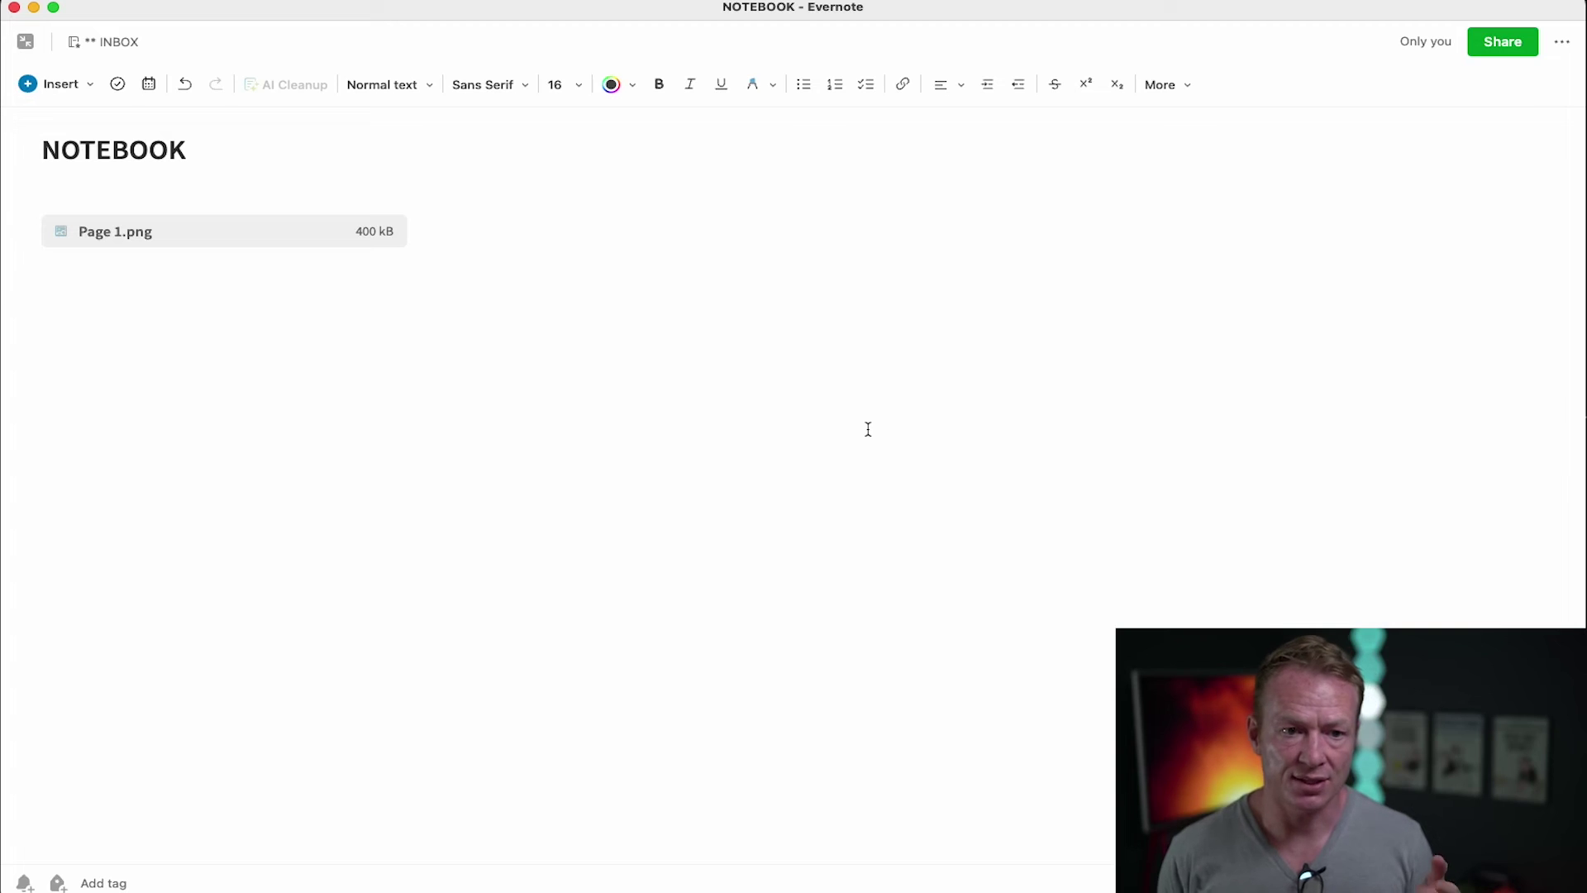
key(Up)
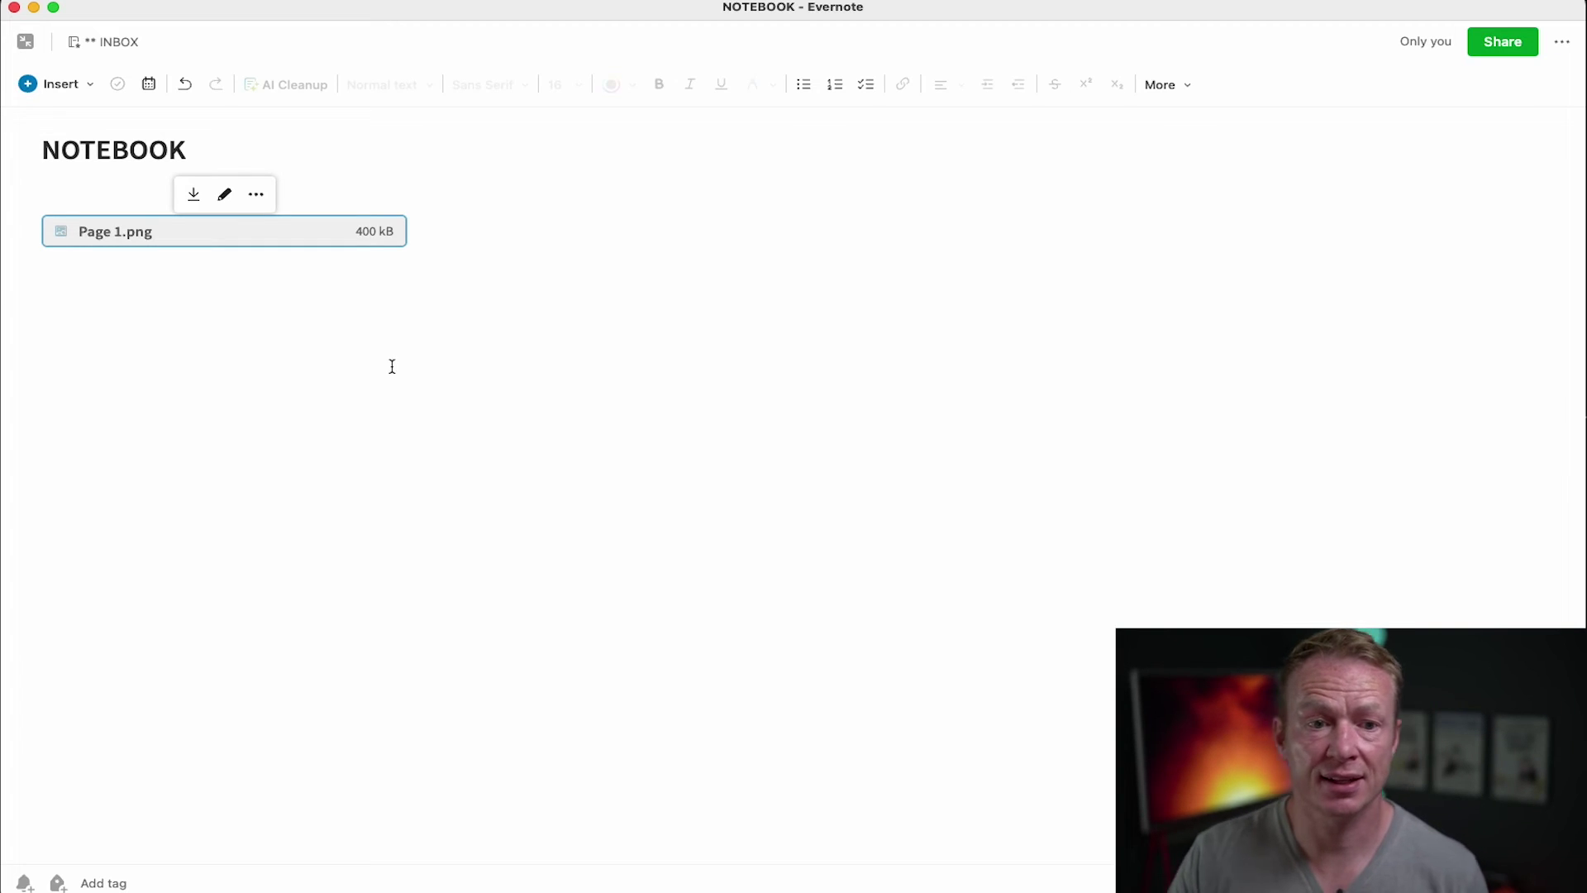
Step: Switch Page 1.png to an image preview and open it in Edit & Annotate
click(260, 197)
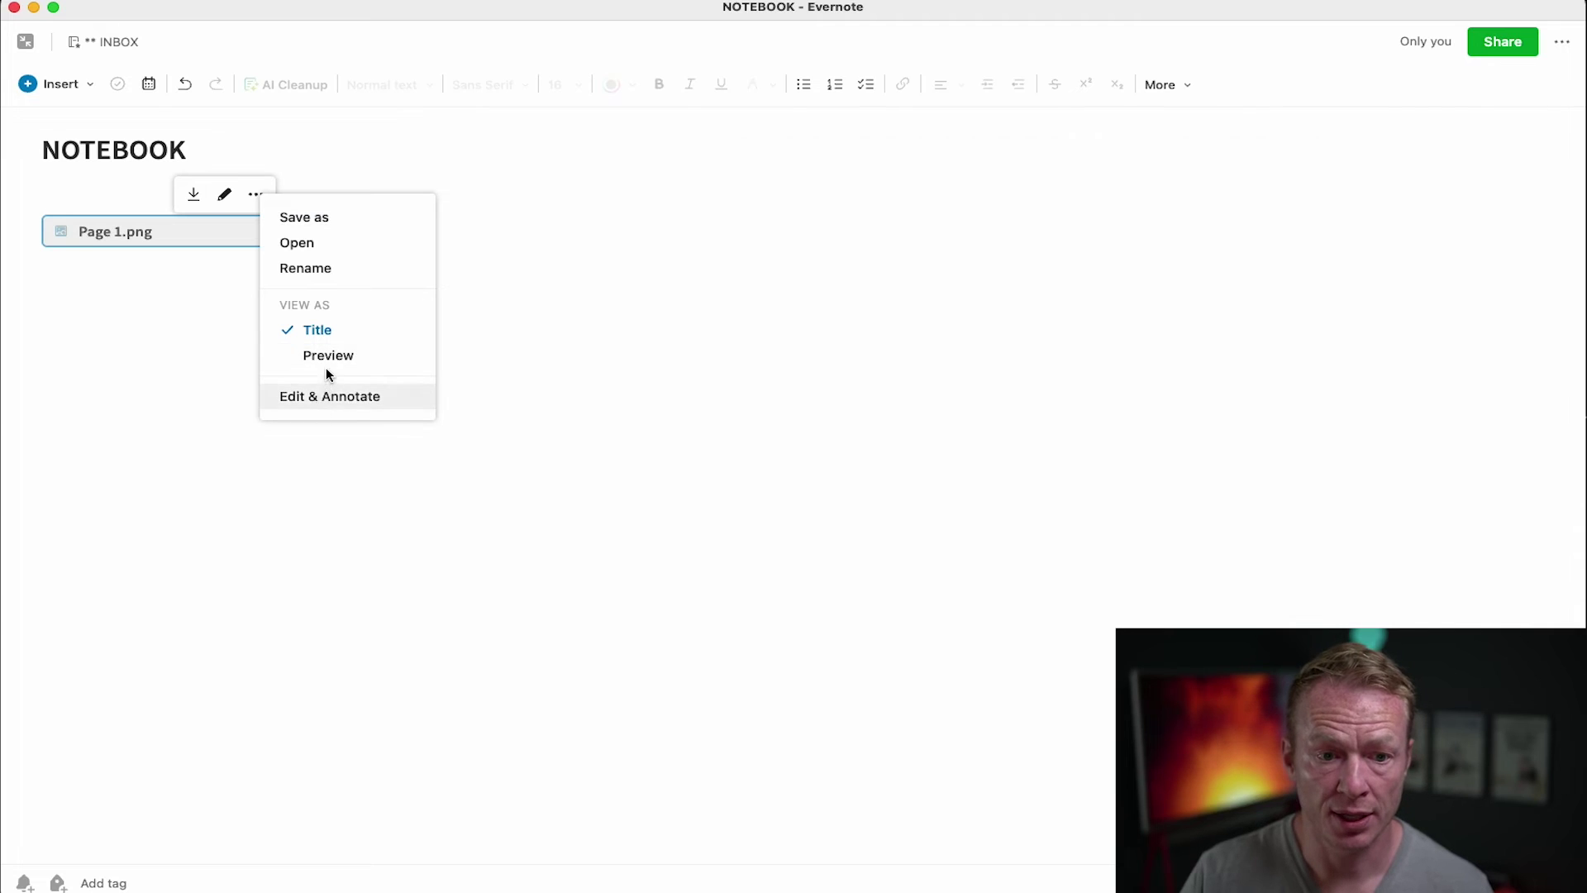
click(325, 363)
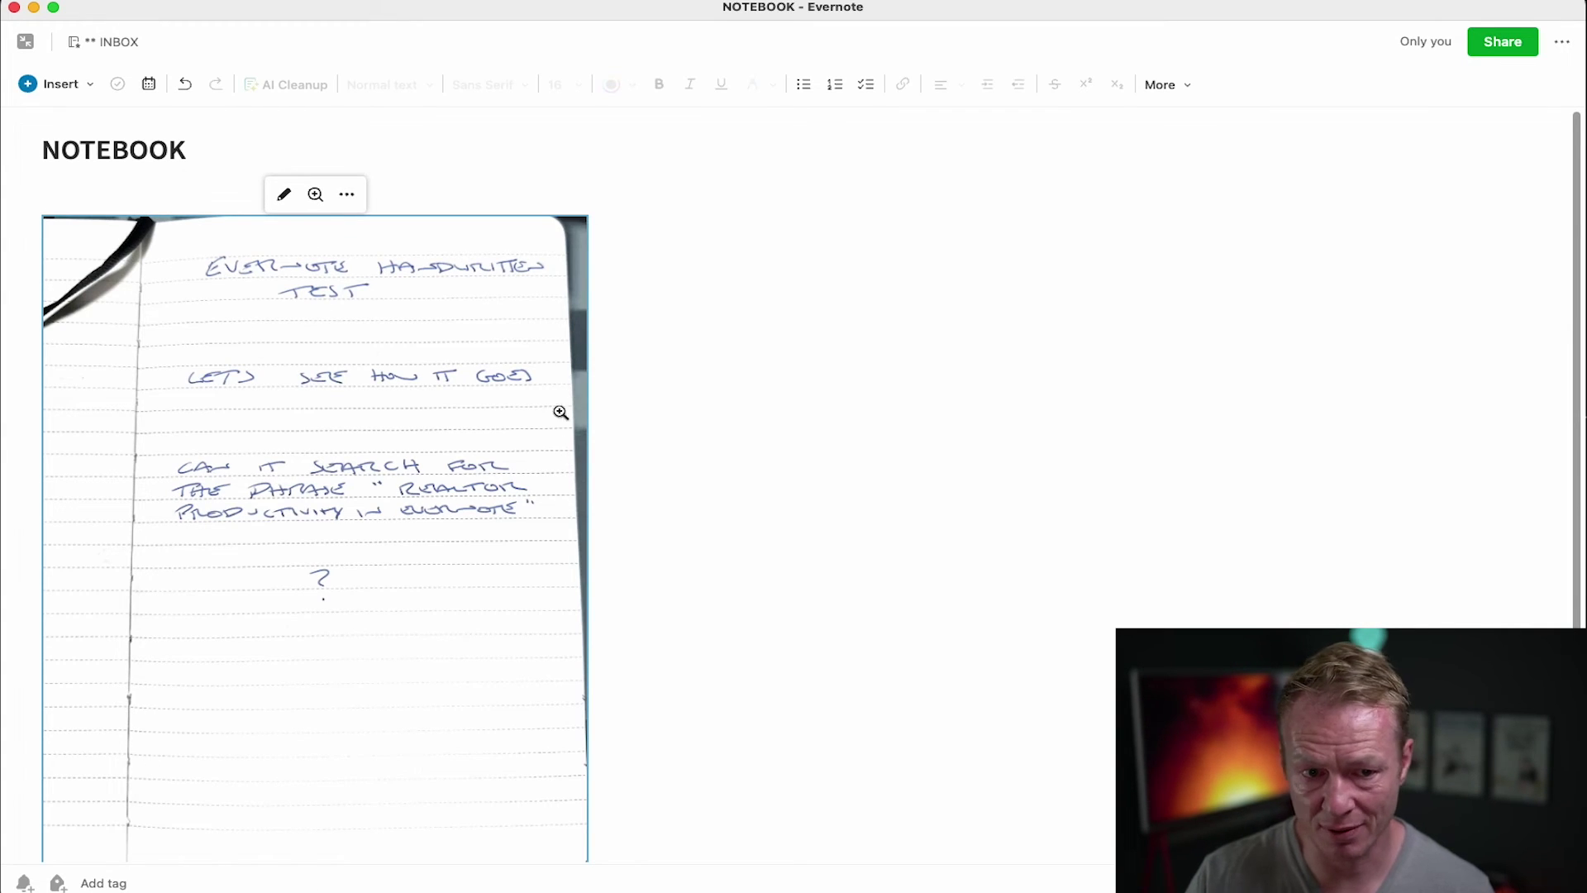
click(347, 195)
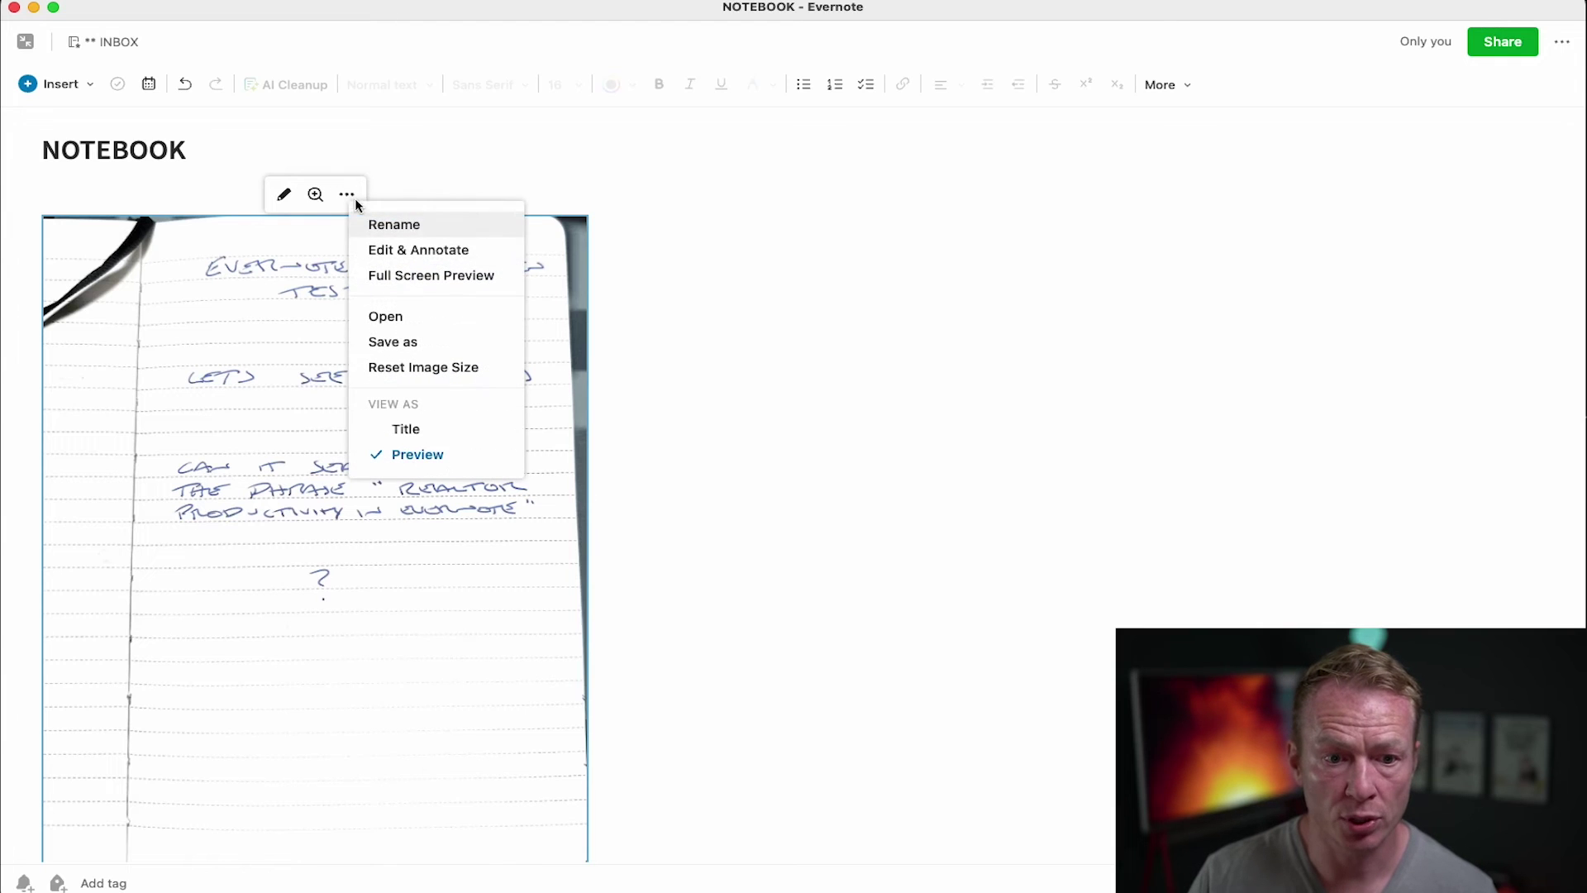
click(453, 256)
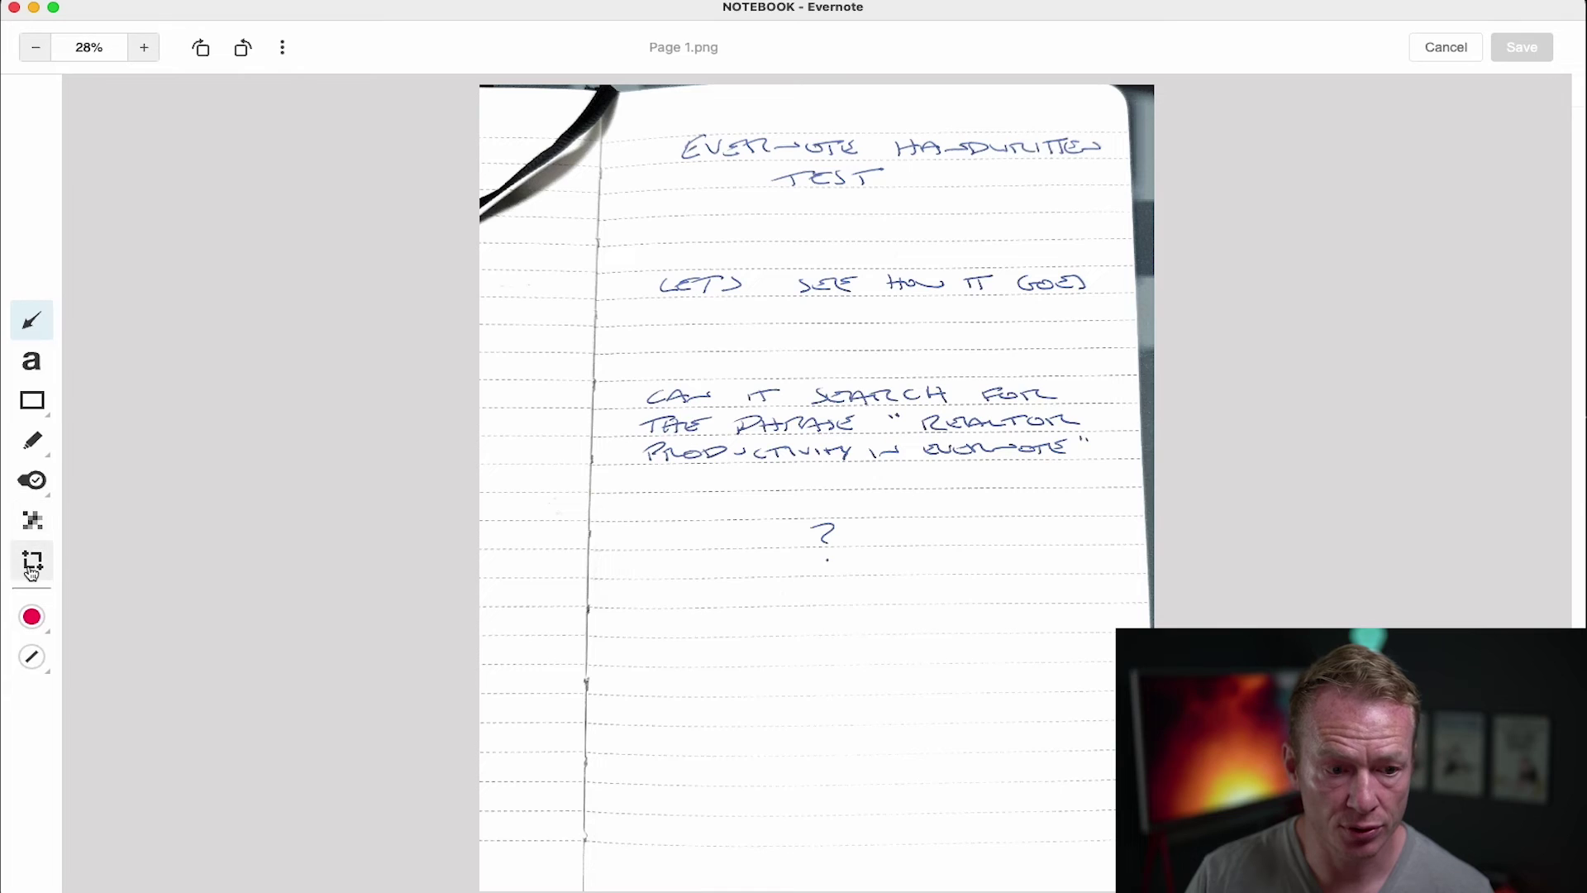
Step: Crop the page image to remove the pen and dark left margin
click(33, 562)
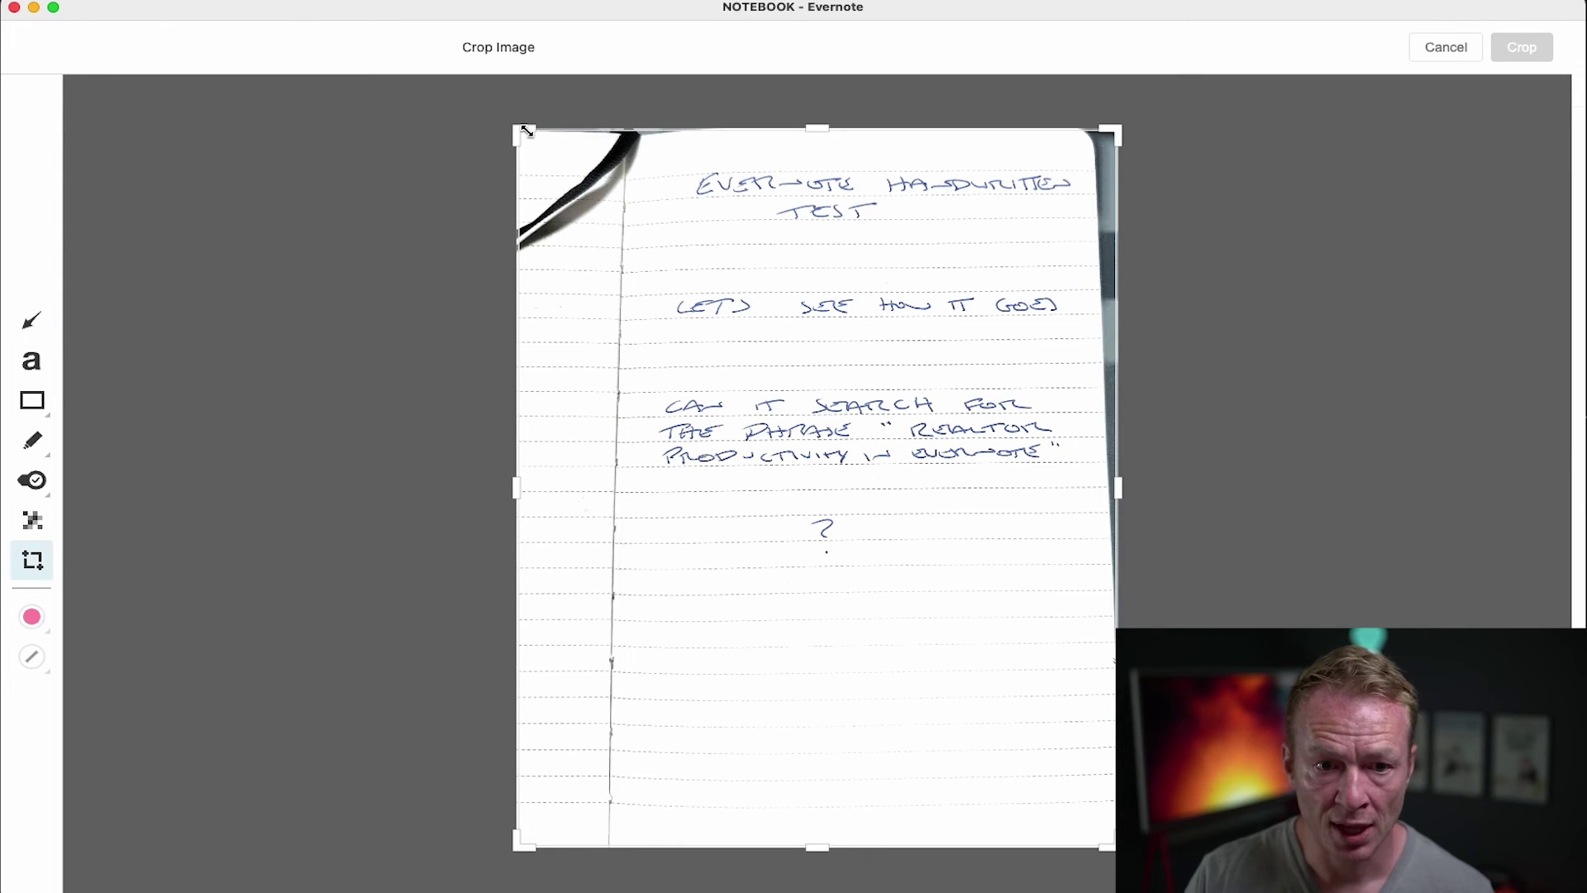
drag(520, 132, 625, 135)
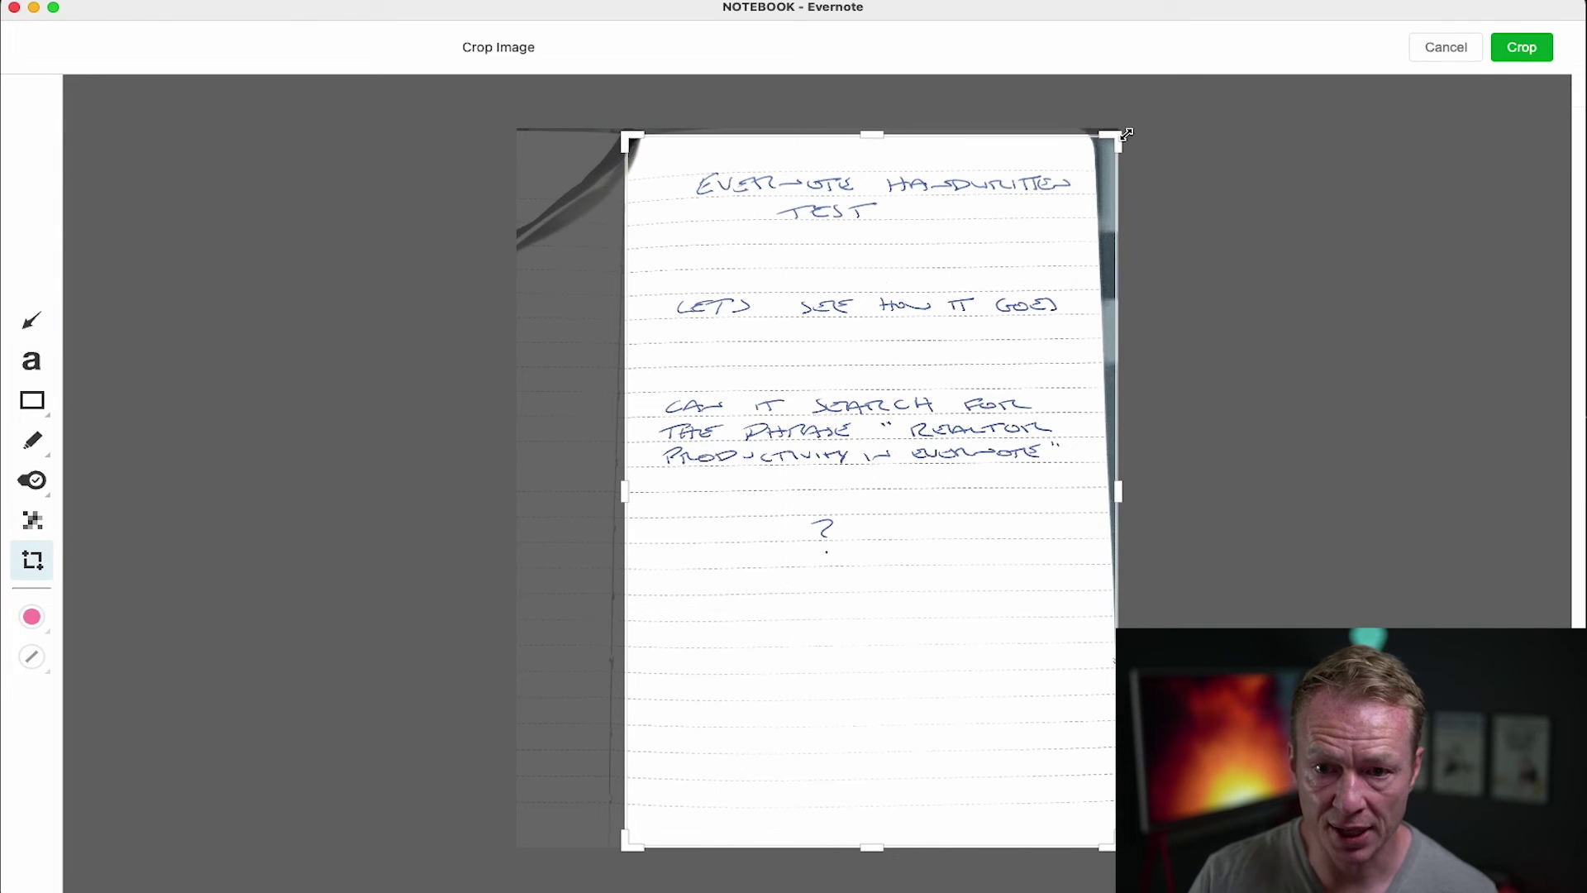
drag(1117, 134, 1091, 132)
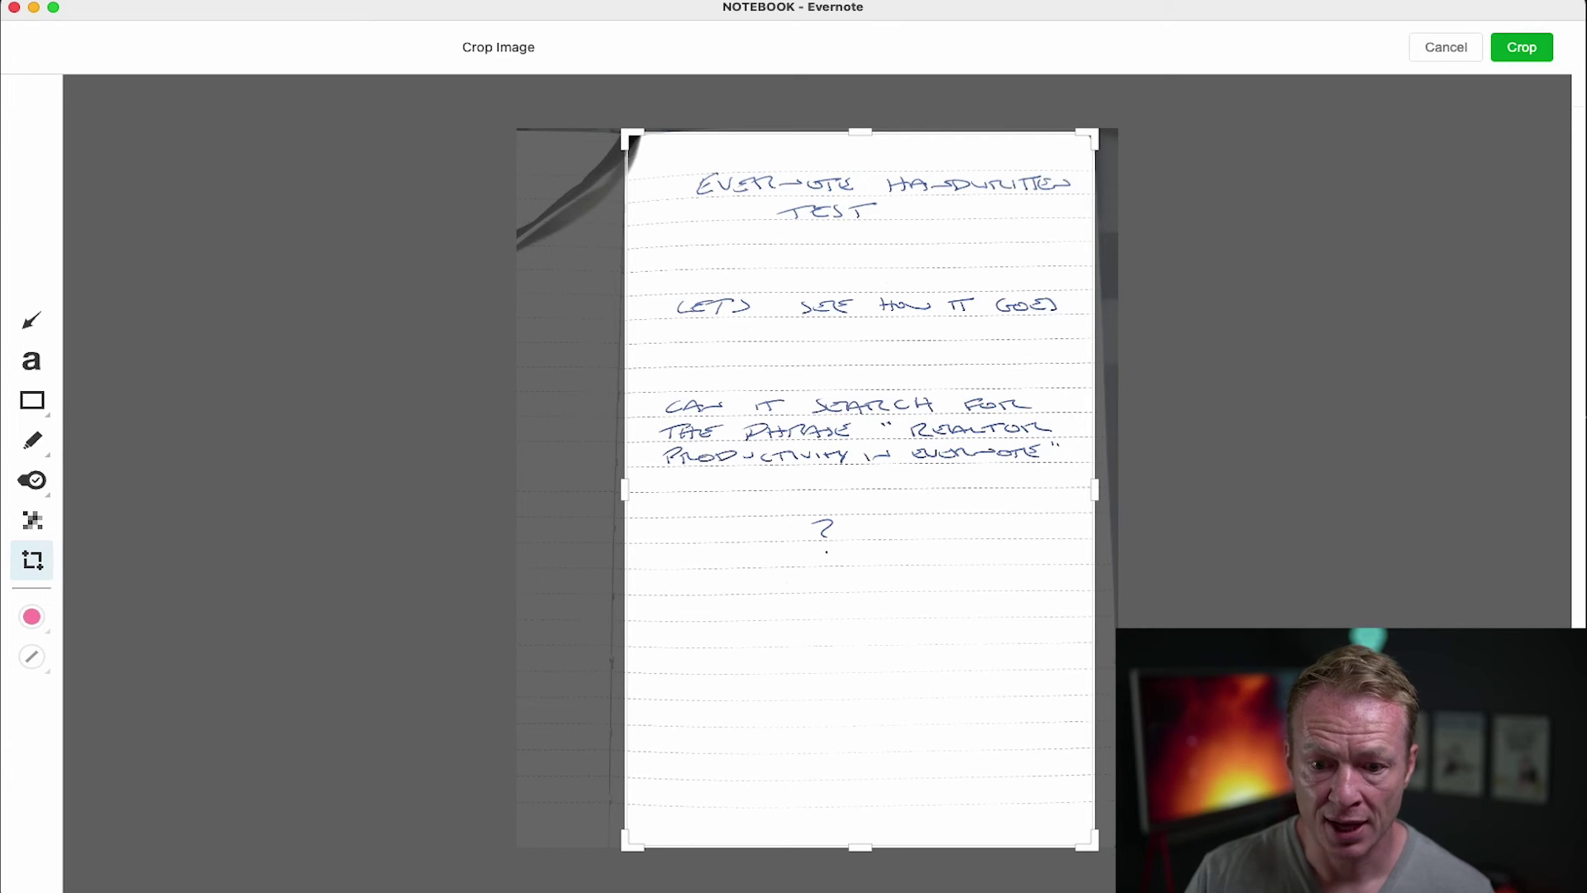
mouse_move(1093, 843)
mouse_down()
mouse_move(1112, 553)
mouse_move(1091, 563)
mouse_move(1113, 818)
mouse_move(1109, 851)
mouse_move(1094, 851)
mouse_up()
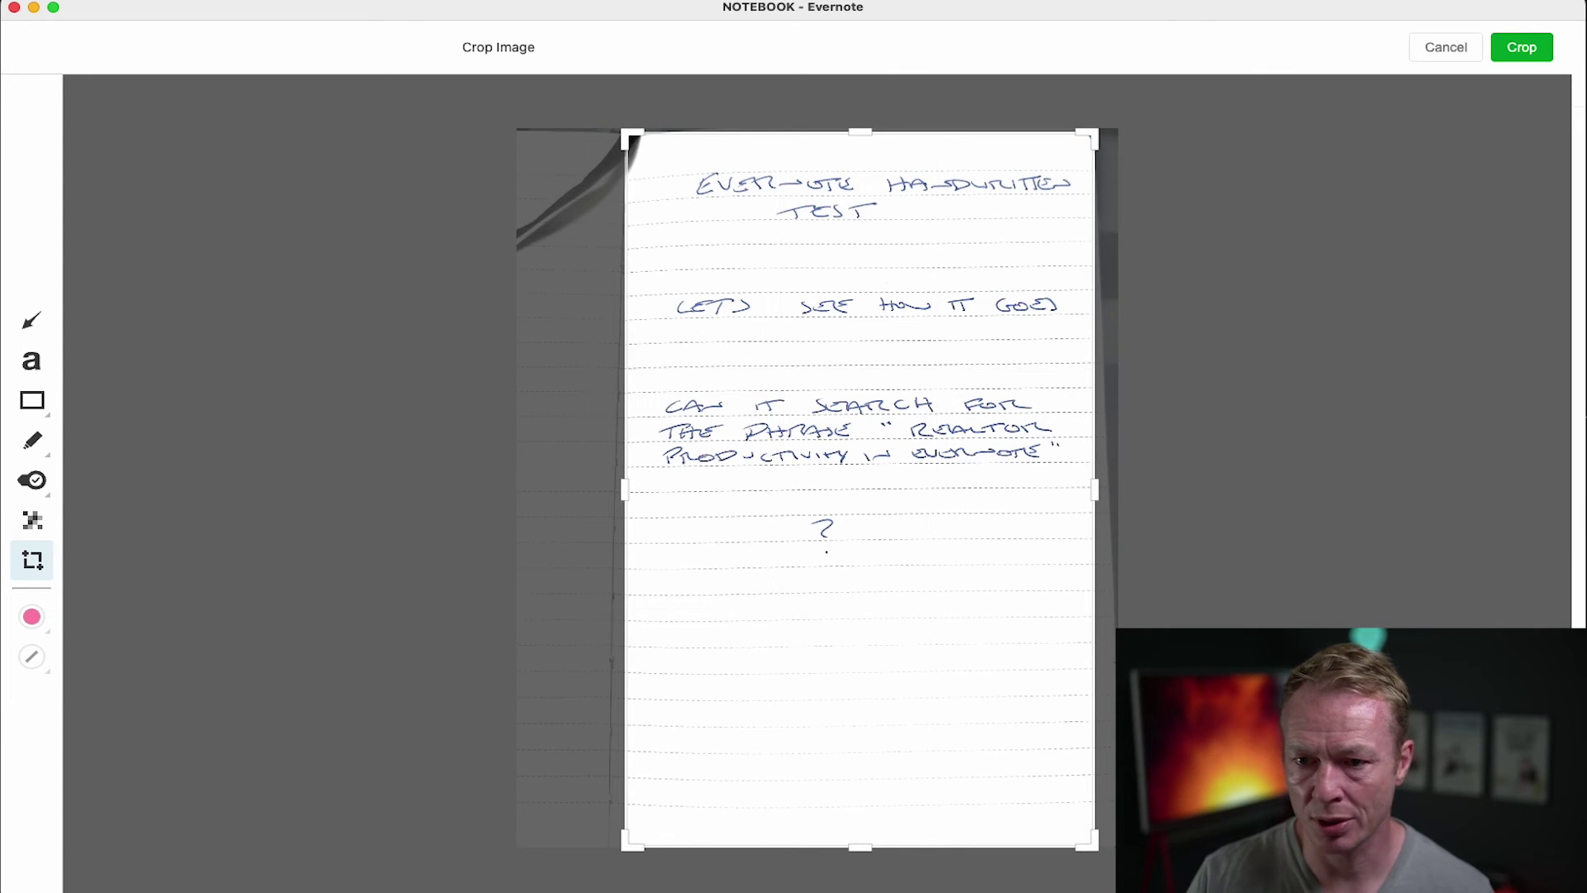
click(1525, 47)
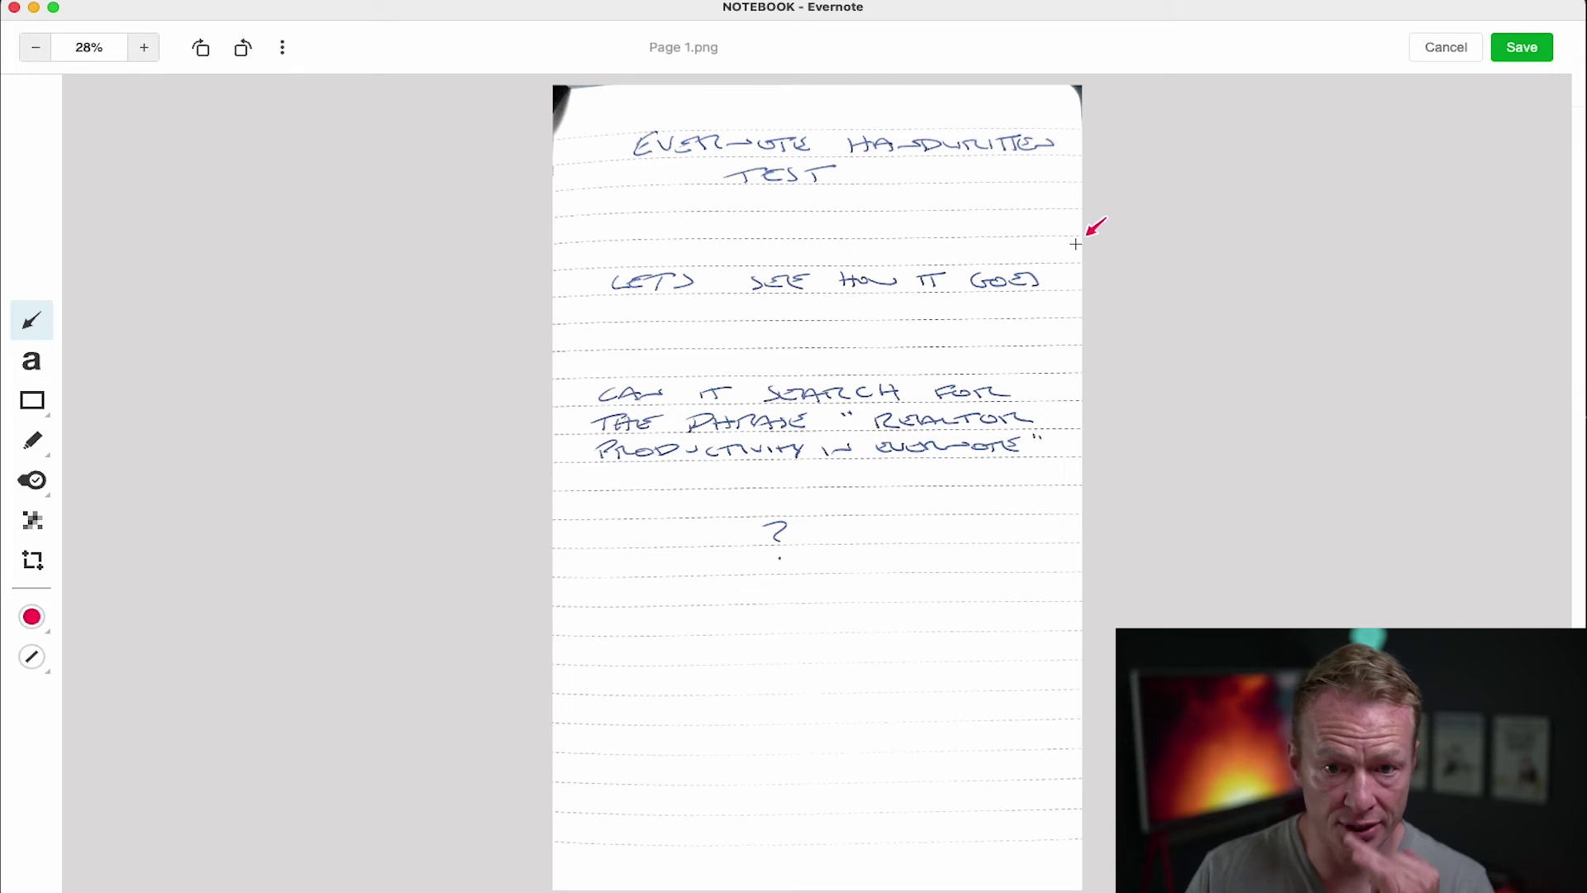
Step: Draw a red arrow at the 'CAN IT SEARCH FOR' line and delete stray test text 'bvv'
click(31, 362)
click(32, 321)
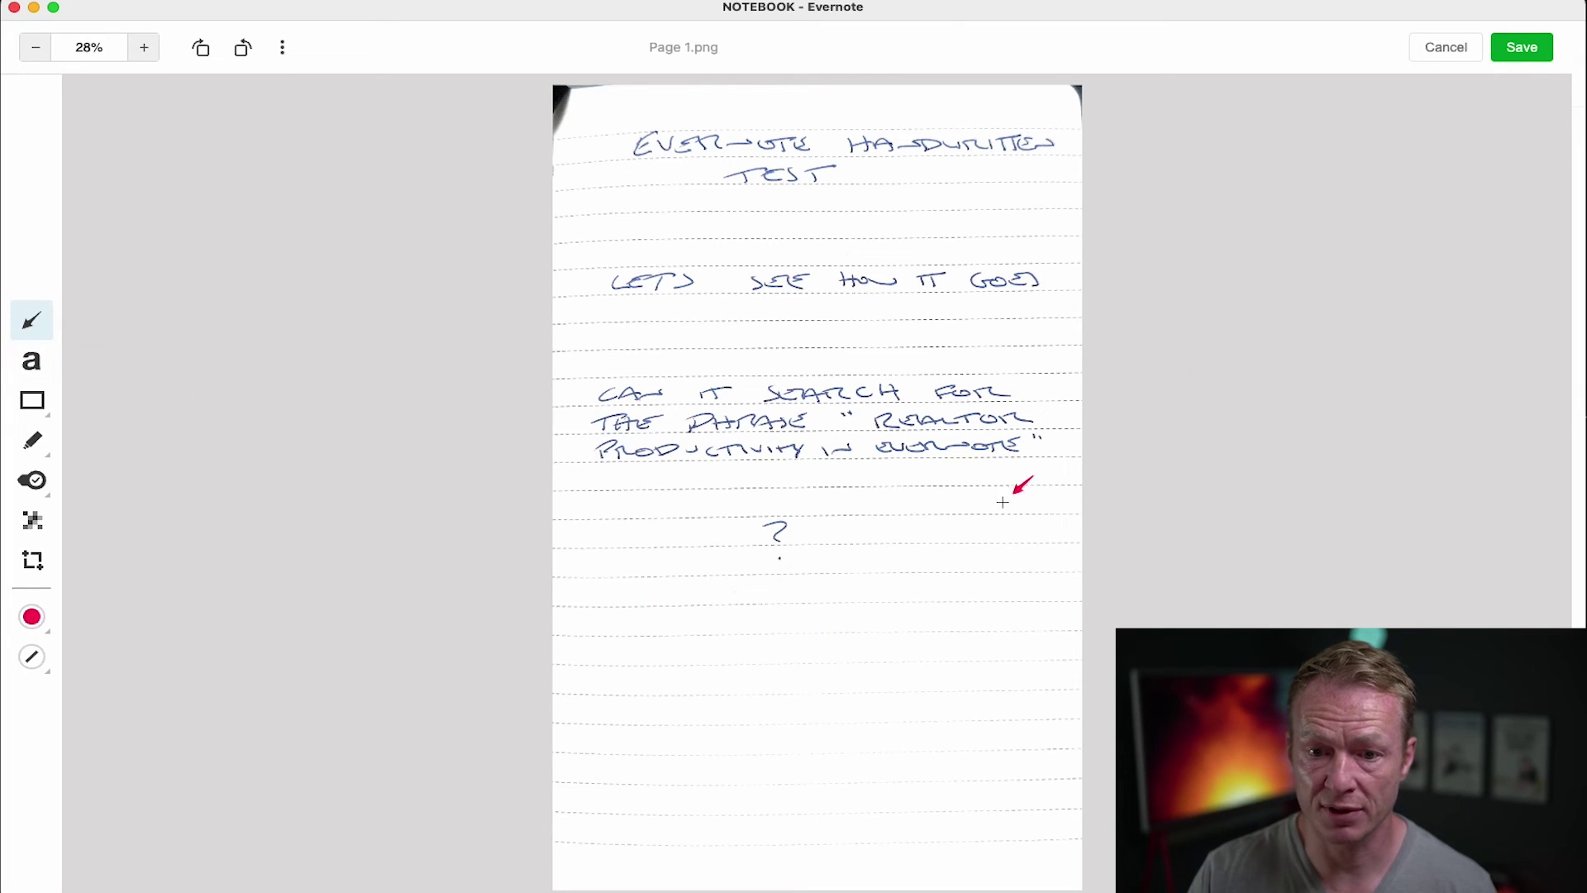
drag(988, 323, 925, 360)
click(27, 370)
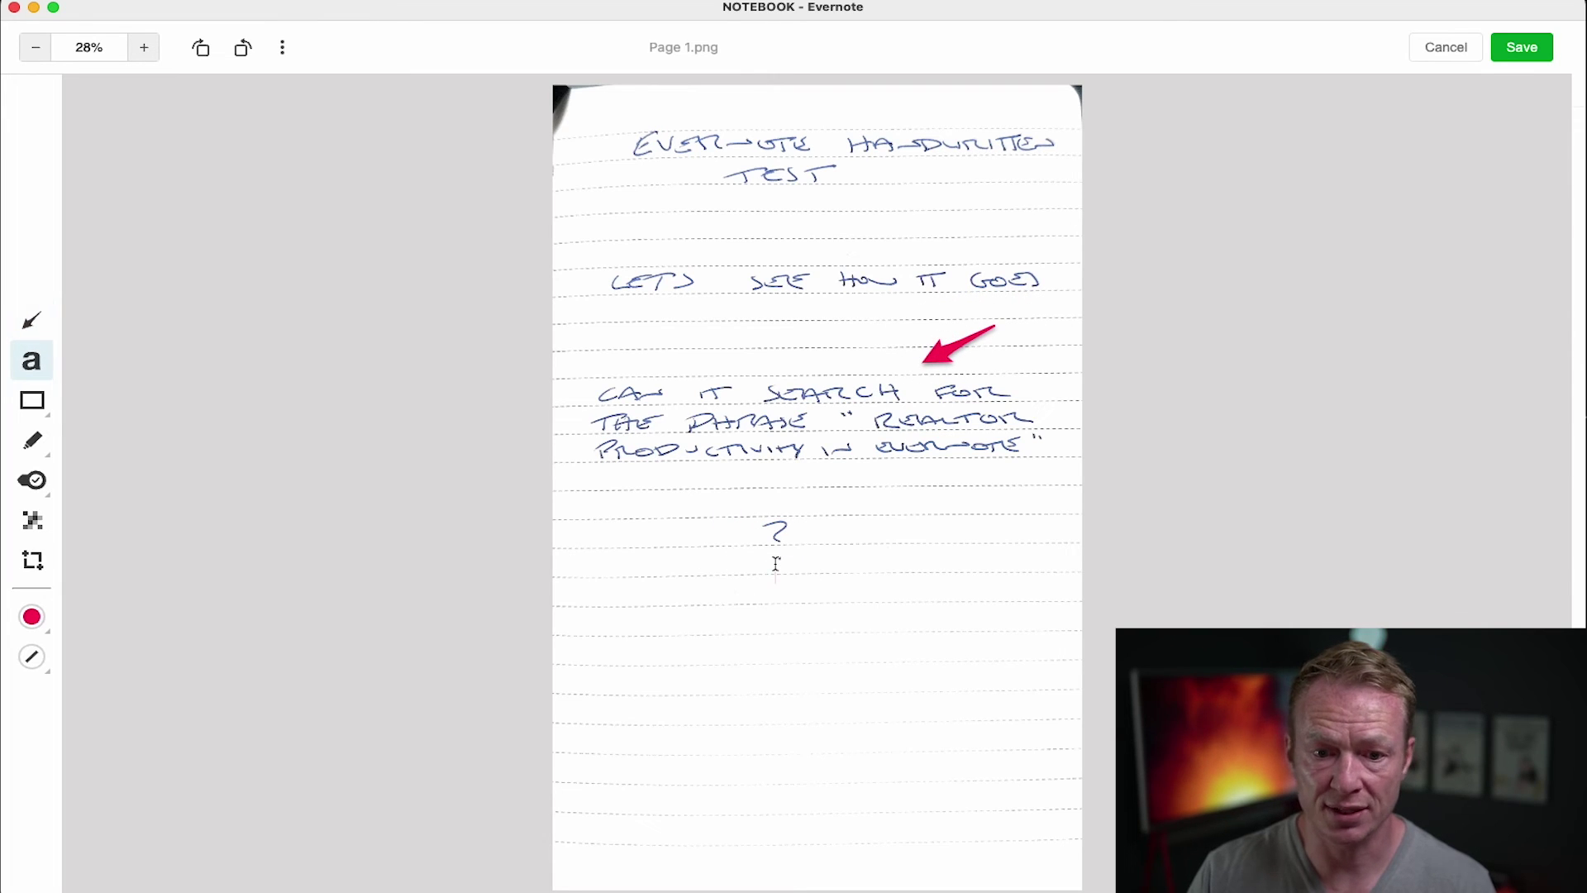
click(779, 562)
text(bvv)
key(BackSpace)
key(BackSpace)
key(BackSpace)
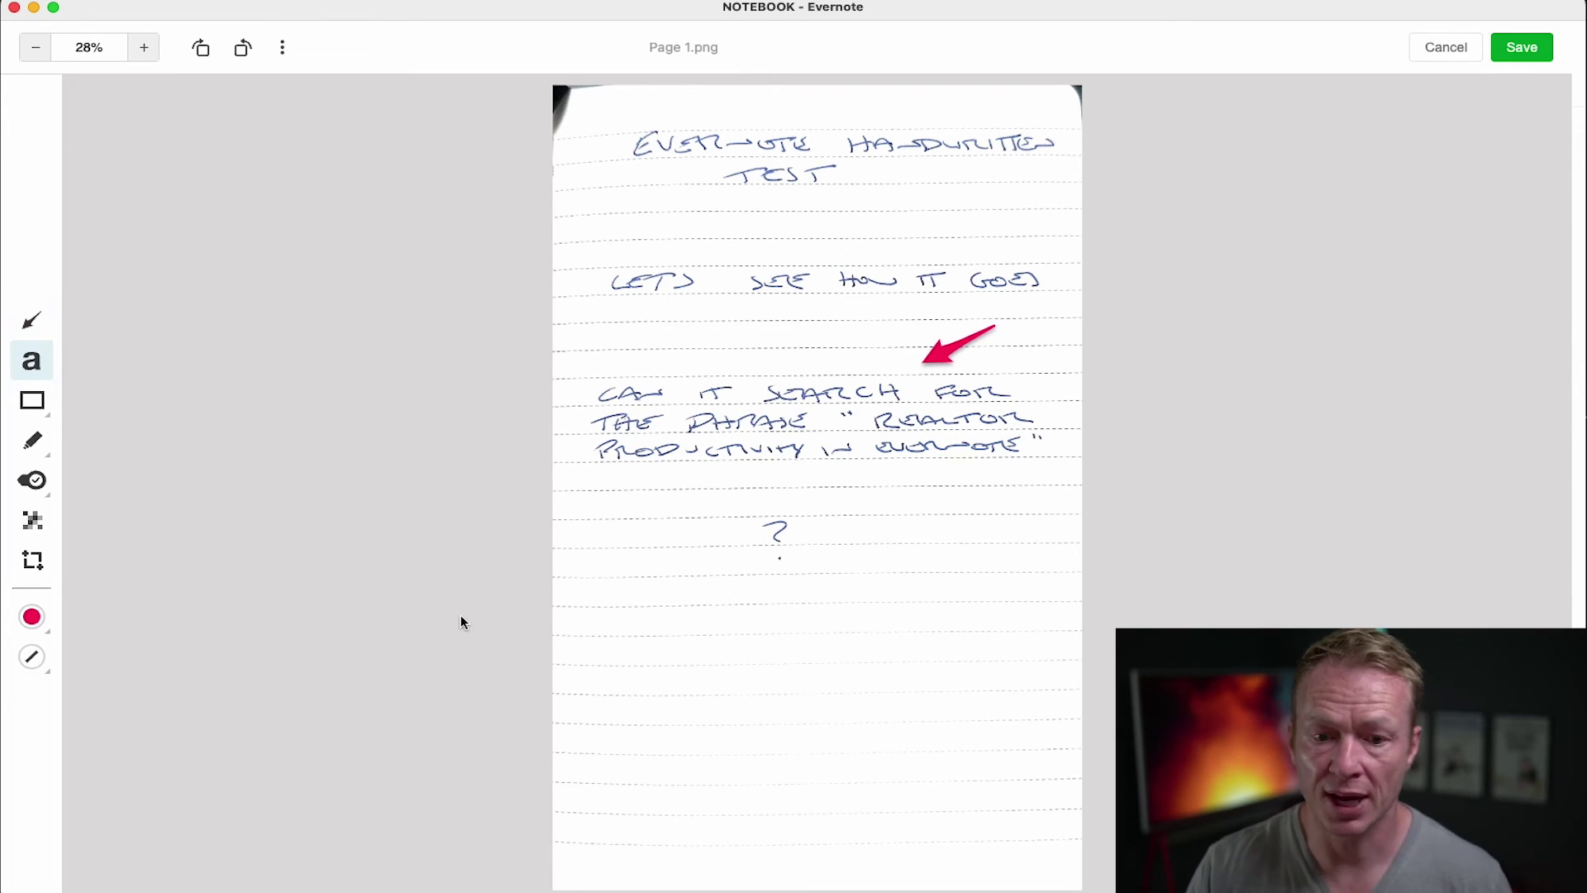